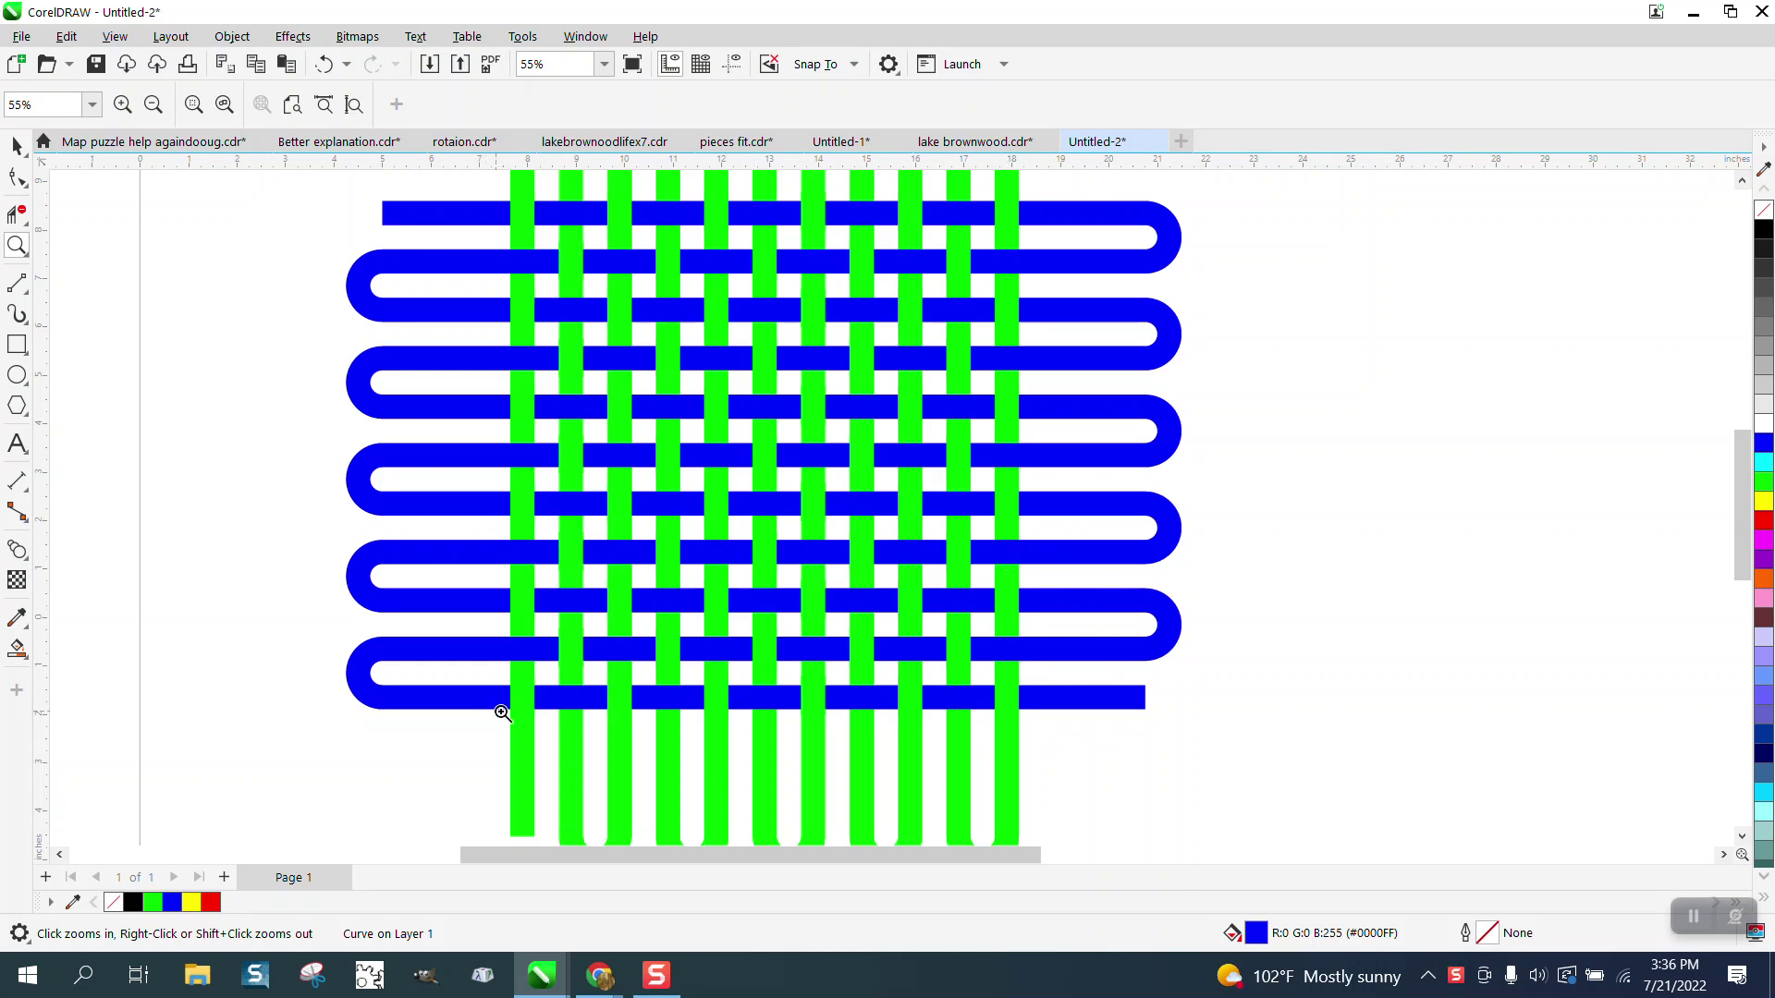
Move the finished woven blue-and-green pattern from the middle of the page to the page's right edge.
{"action": "scroll", "coordinate": [499, 591], "scroll_direction": "down", "scroll_amount": 1}
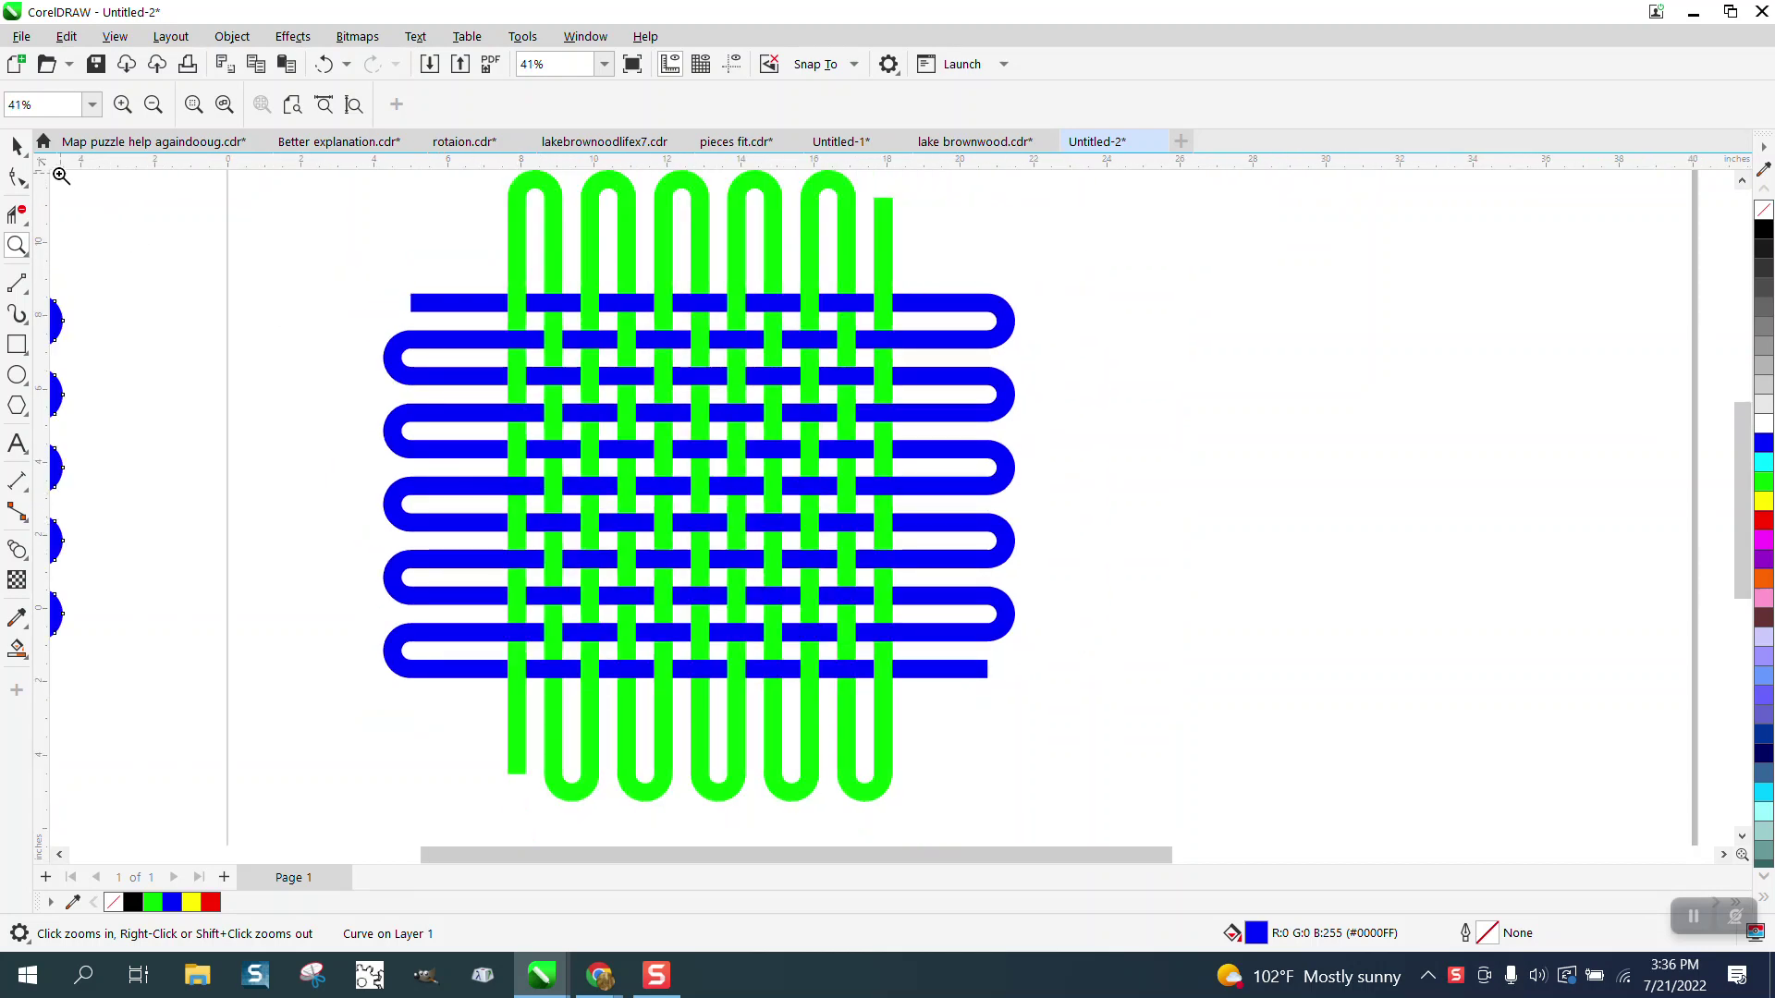
{"action": "left_click", "coordinate": [17, 146]}
{"action": "scroll", "coordinate": [714, 382], "scroll_direction": "down", "scroll_amount": 2}
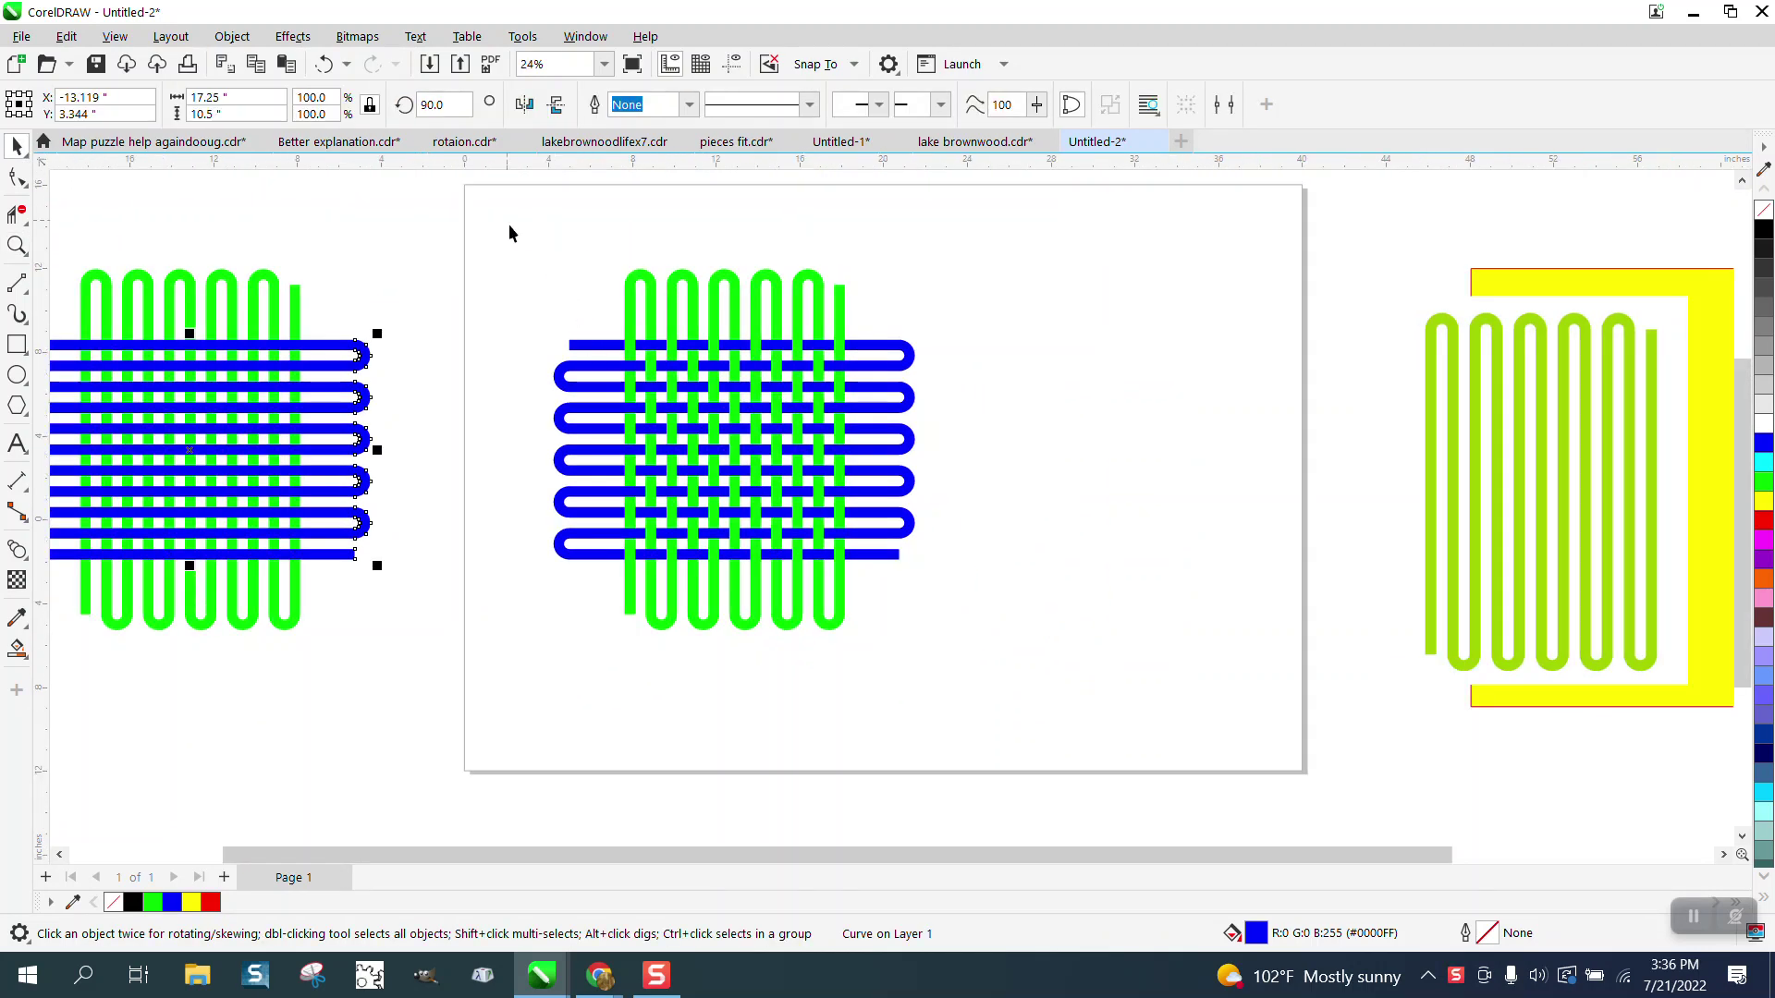
{"action": "left_click_drag", "start_coordinate": [513, 245], "coordinate": [1059, 675]}
{"action": "key", "text": "Right"}
{"action": "key", "text": "Right"}
{"action": "key", "text": "Right"}
{"action": "key", "text": "Right"}
{"action": "key", "text": "Right"}
{"action": "key", "text": "Right"}
{"action": "key", "text": "Right"}
{"action": "key", "text": "Right"}
{"action": "key", "text": "Right"}
{"action": "key", "text": "Right"}
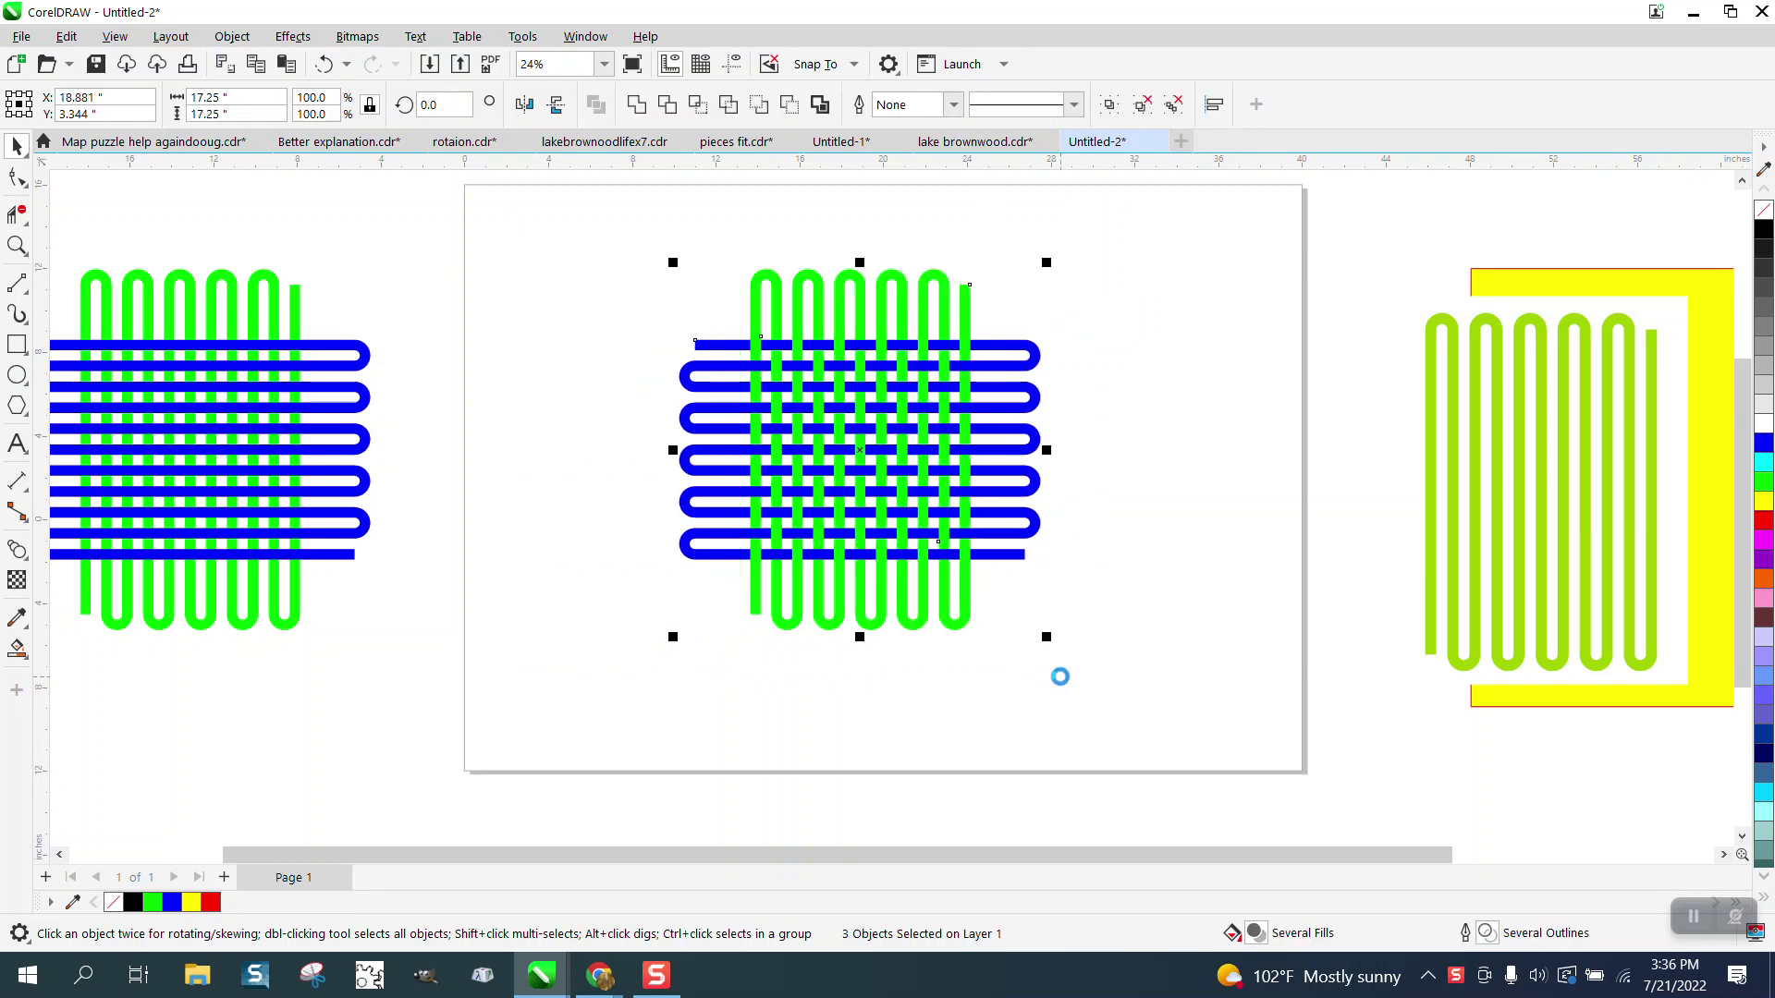
{"action": "key", "text": "Right"}
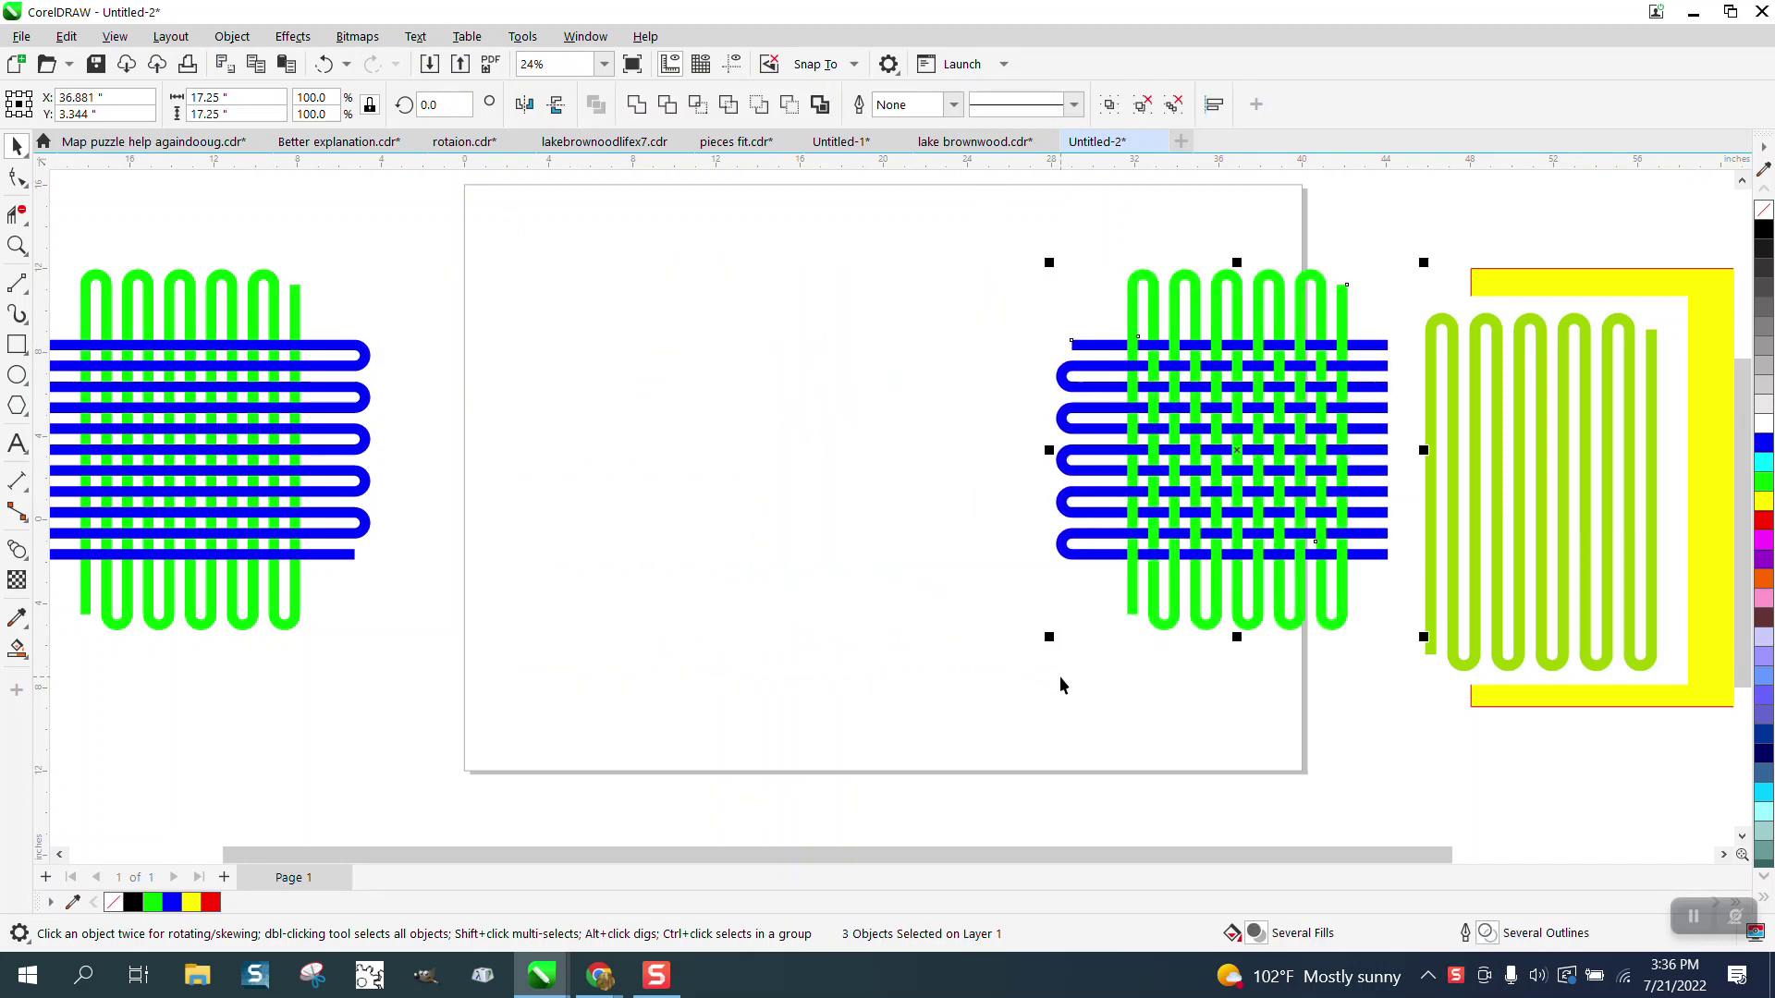
Move the unwoven blue and green serpentine pair 30 inches right so that it sits on the page.
{"action": "scroll", "coordinate": [270, 442], "scroll_direction": "down", "scroll_amount": 1}
{"action": "left_click", "coordinate": [204, 359]}
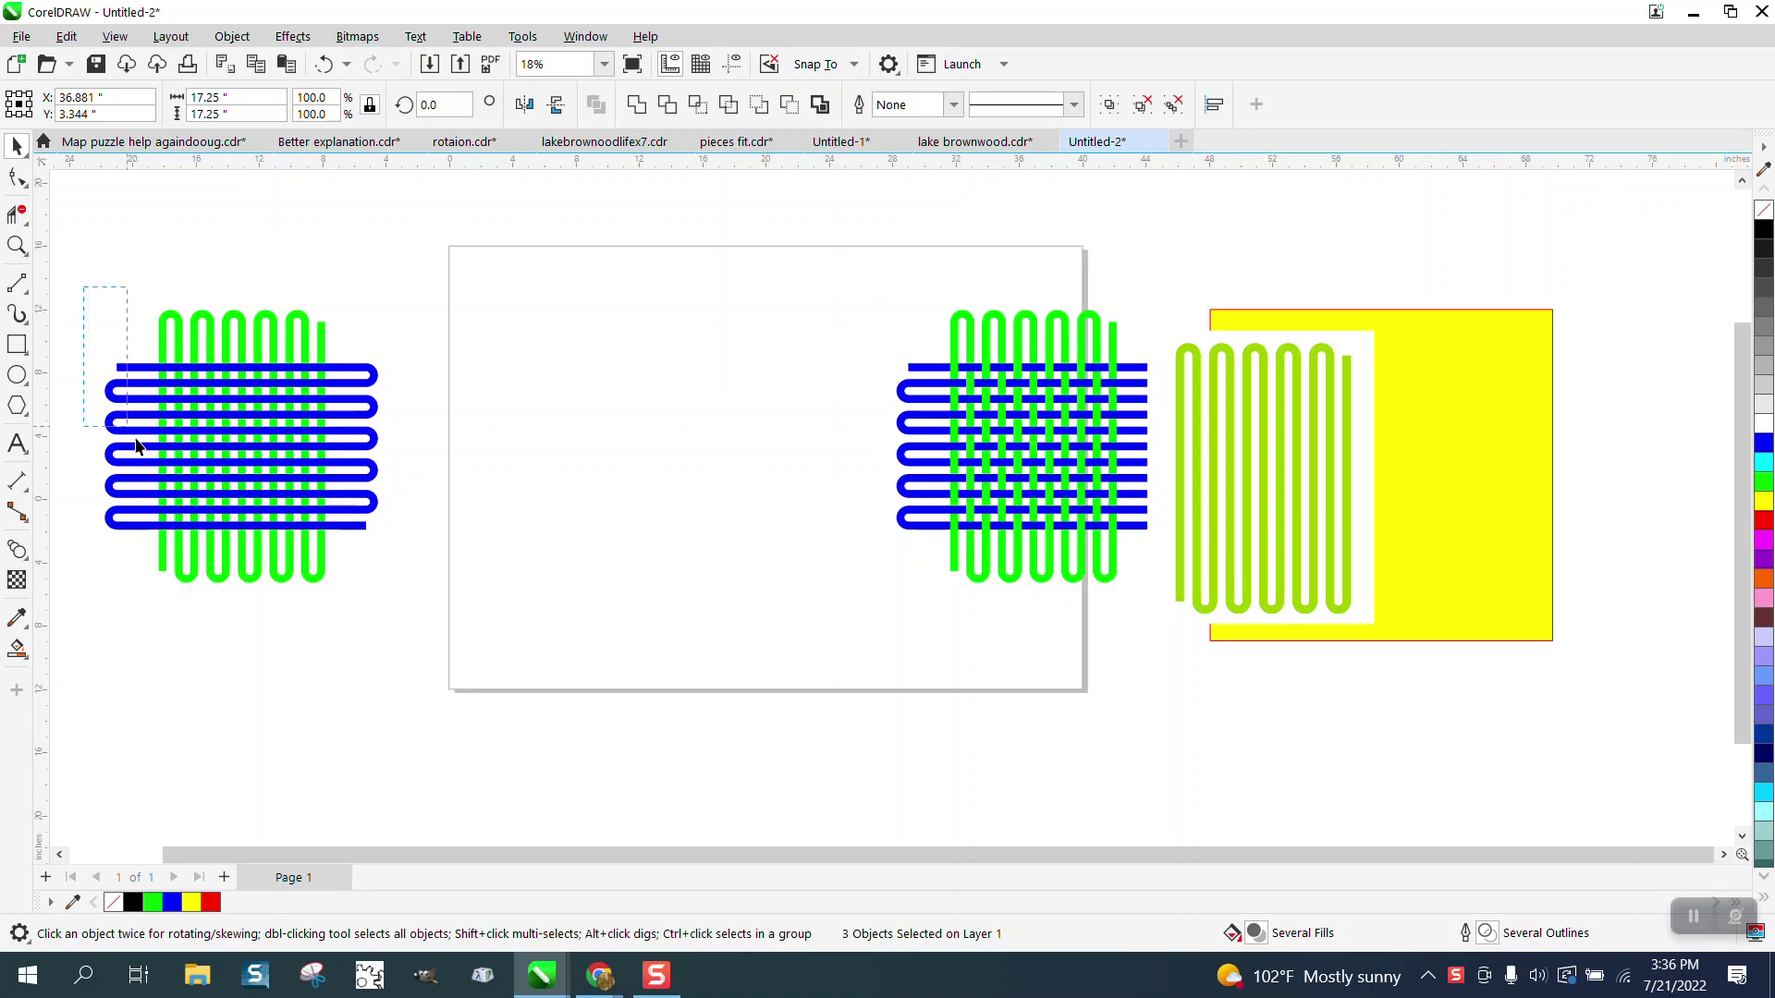
{"action": "left_click", "coordinate": [138, 446], "text": "shift"}
{"action": "key", "text": "Right"}
{"action": "key", "text": "Right"}
{"action": "key", "text": "Right"}
{"action": "key", "text": "Right"}
{"action": "key", "text": "Right"}
{"action": "key", "text": "Right"}
{"action": "key", "text": "Right"}
{"action": "key", "text": "Right"}
{"action": "key", "text": "Right"}
{"action": "key", "text": "Right"}
{"action": "key", "text": "Right"}
{"action": "key", "text": "Right"}
{"action": "key", "text": "Right"}
{"action": "key", "text": "Right"}
{"action": "key", "text": "Right"}
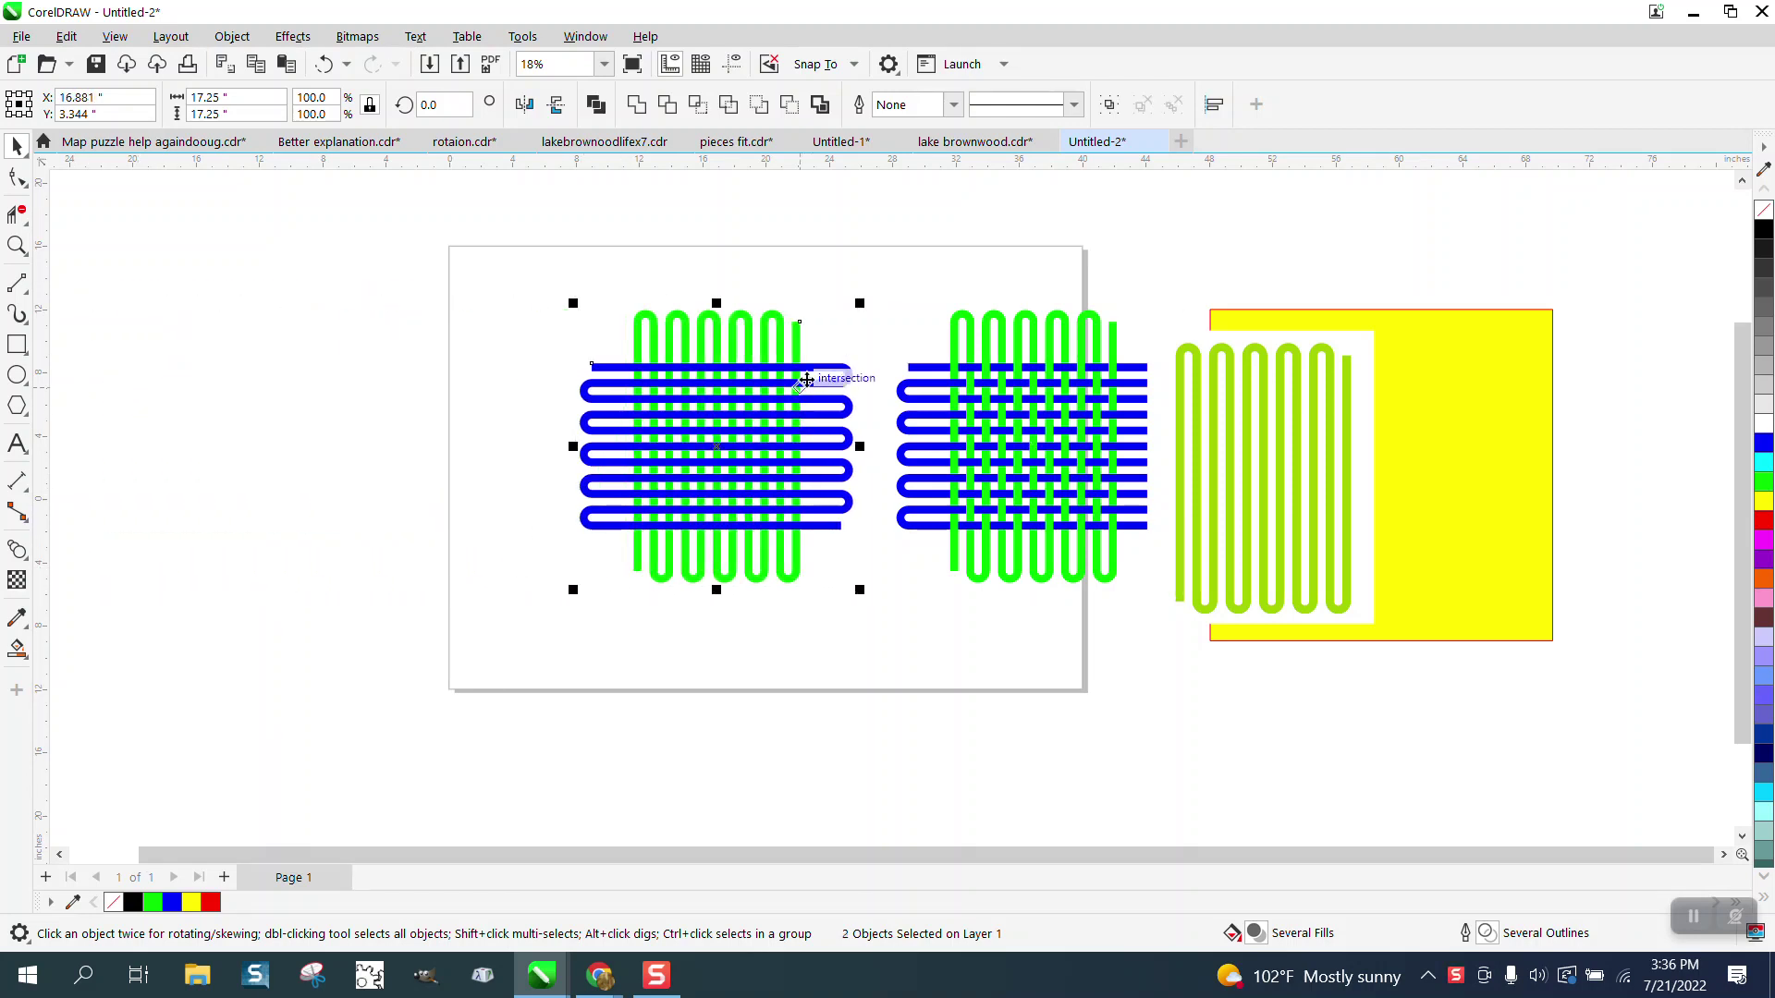
Move the finished woven pattern over to the page's upper-left corner, clear of the unwoven pair.
{"action": "left_click_drag", "start_coordinate": [882, 287], "coordinate": [1178, 596]}
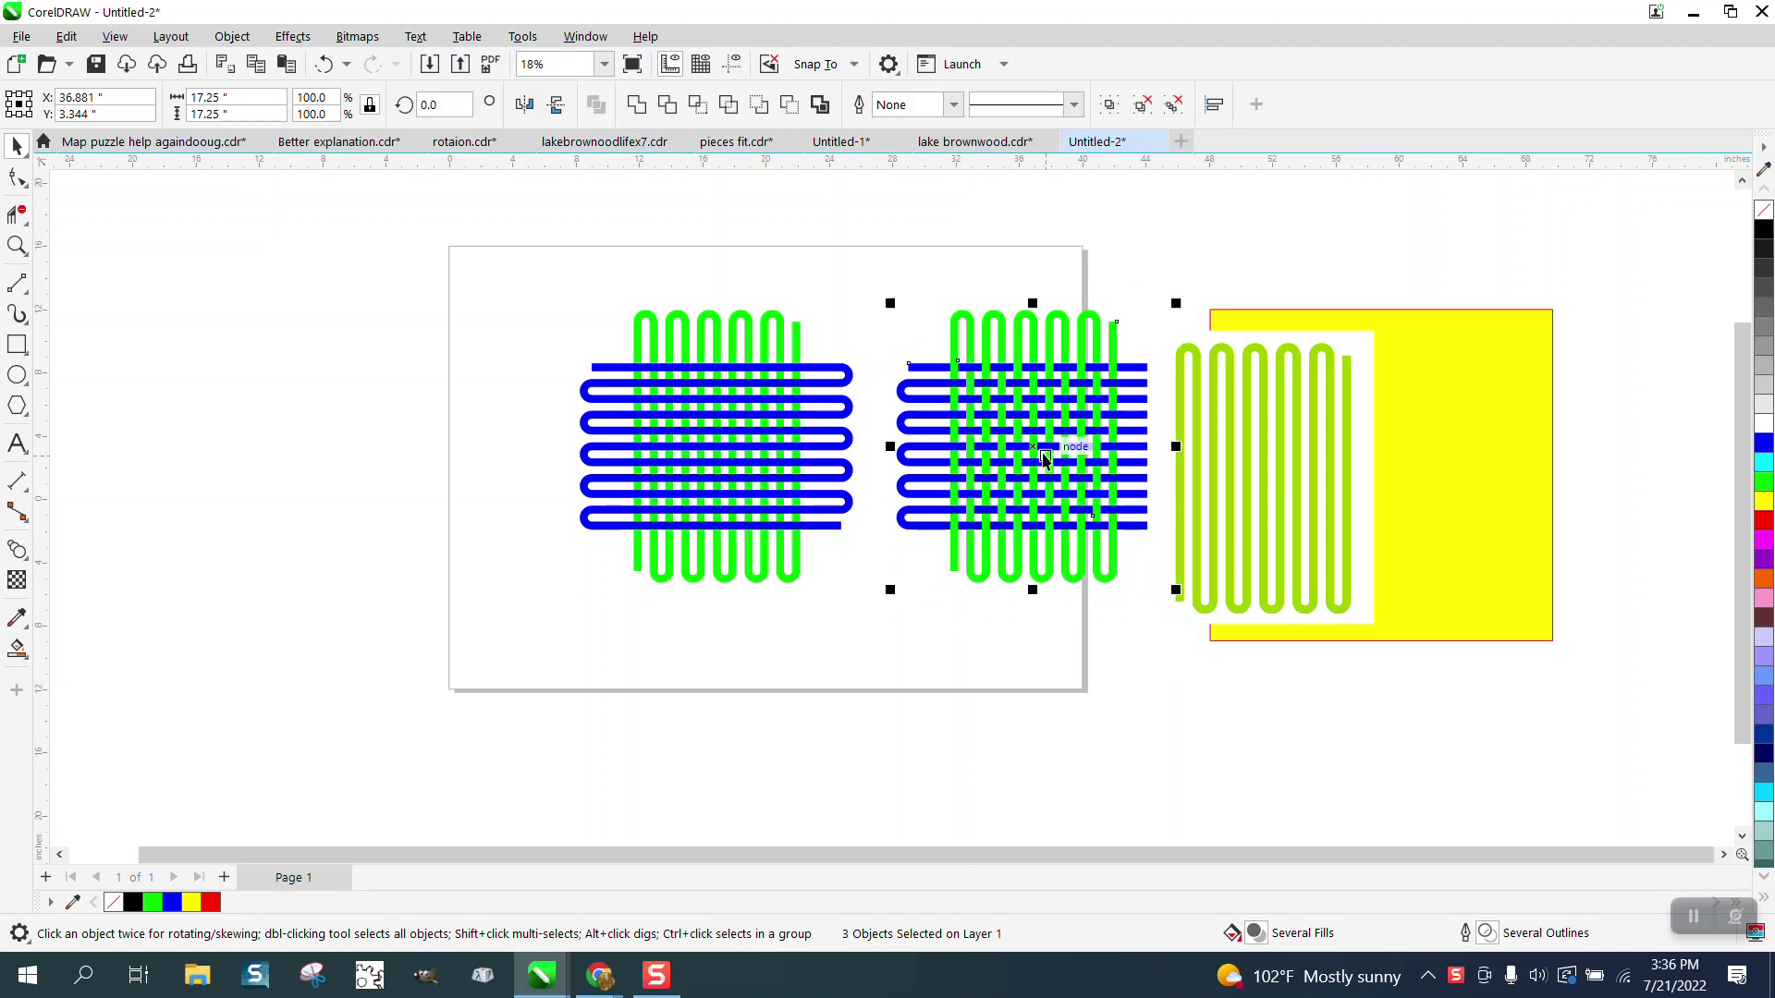
{"action": "left_click_drag", "start_coordinate": [1040, 453], "coordinate": [392, 377]}
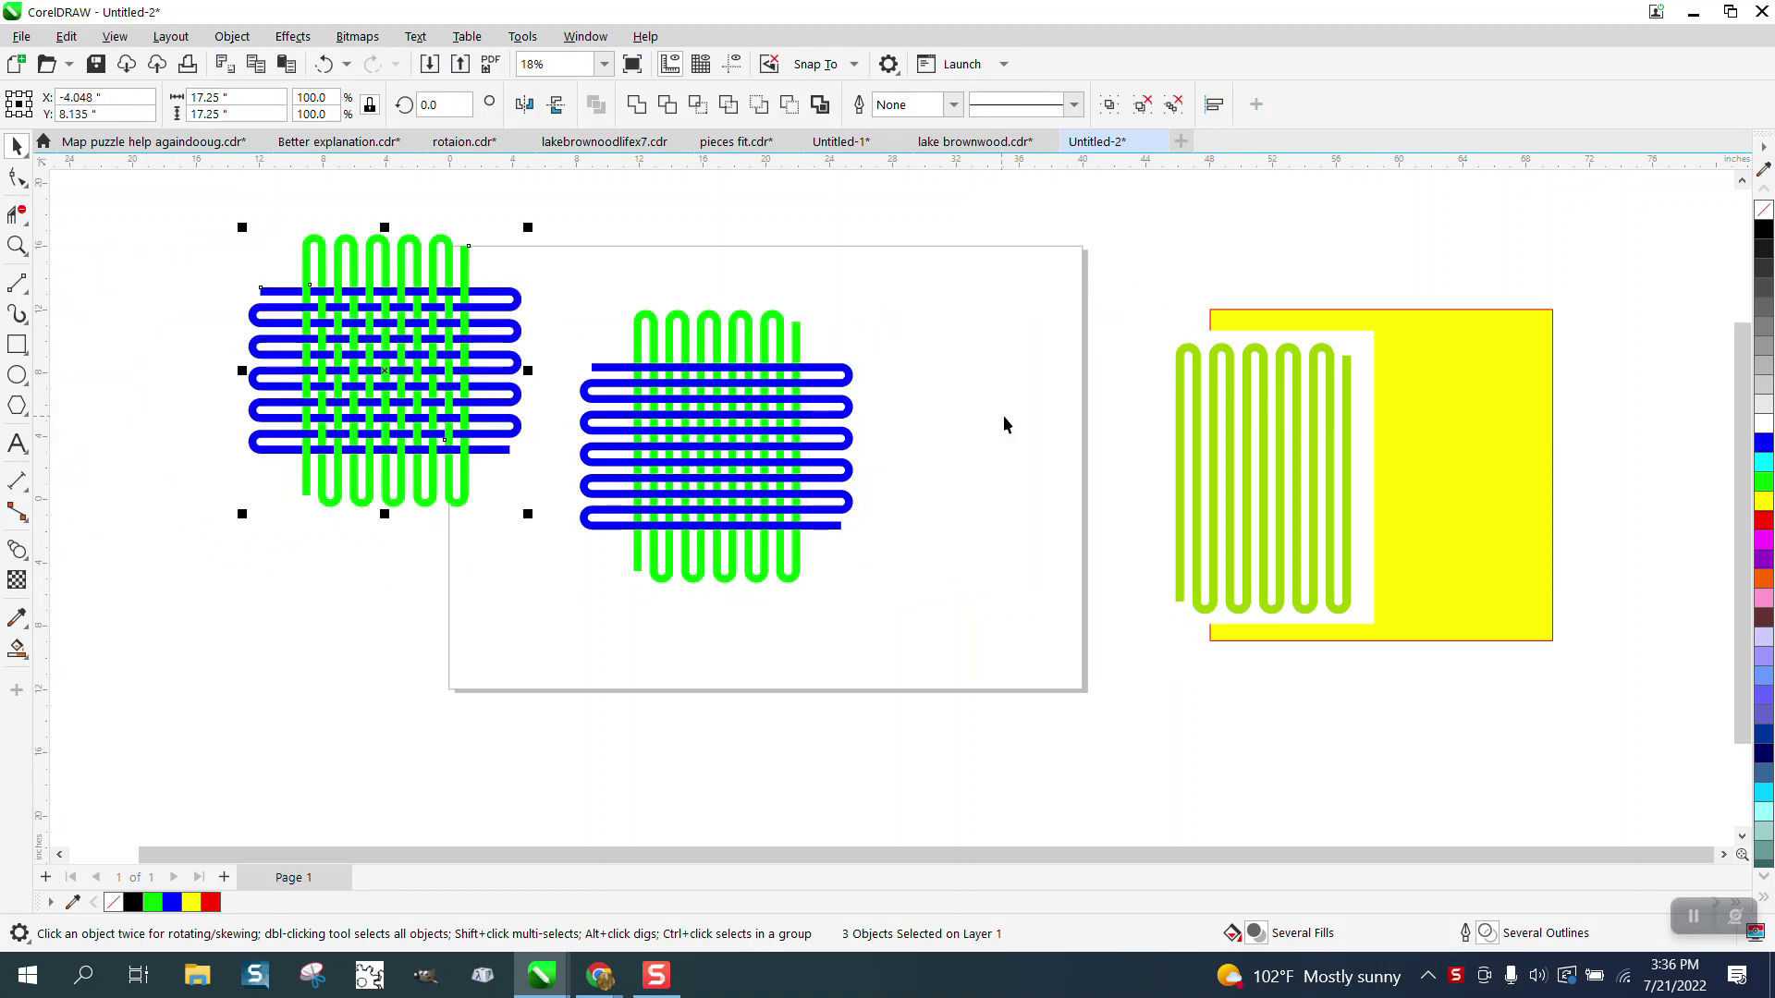
Delete the leftover light-green serpentine and the yellow shape beside the page.
{"action": "left_click", "coordinate": [1248, 476]}
{"action": "key", "text": "Delete"}
{"action": "left_click", "coordinate": [1429, 452]}
{"action": "key", "text": "Delete"}
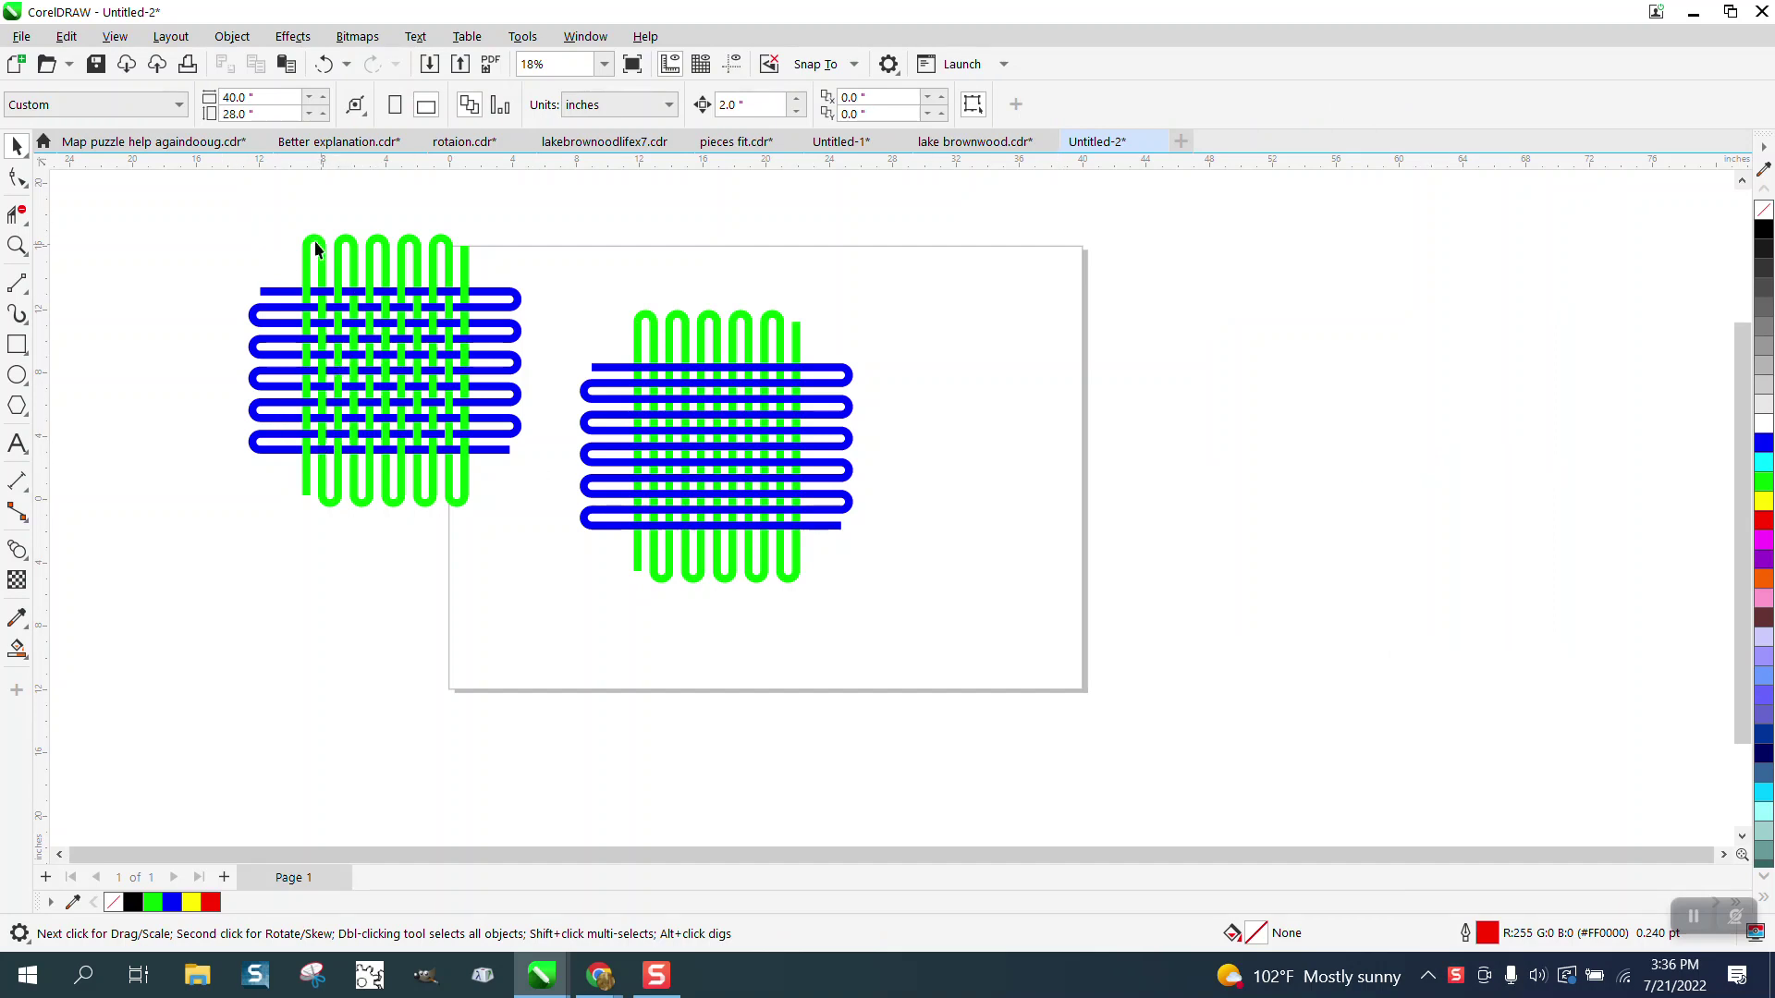
Move the finished woven pattern farther left so it lies completely off the page.
{"action": "left_click_drag", "start_coordinate": [454, 479], "coordinate": [552, 531]}
{"action": "left_click_drag", "start_coordinate": [374, 380], "coordinate": [197, 363]}
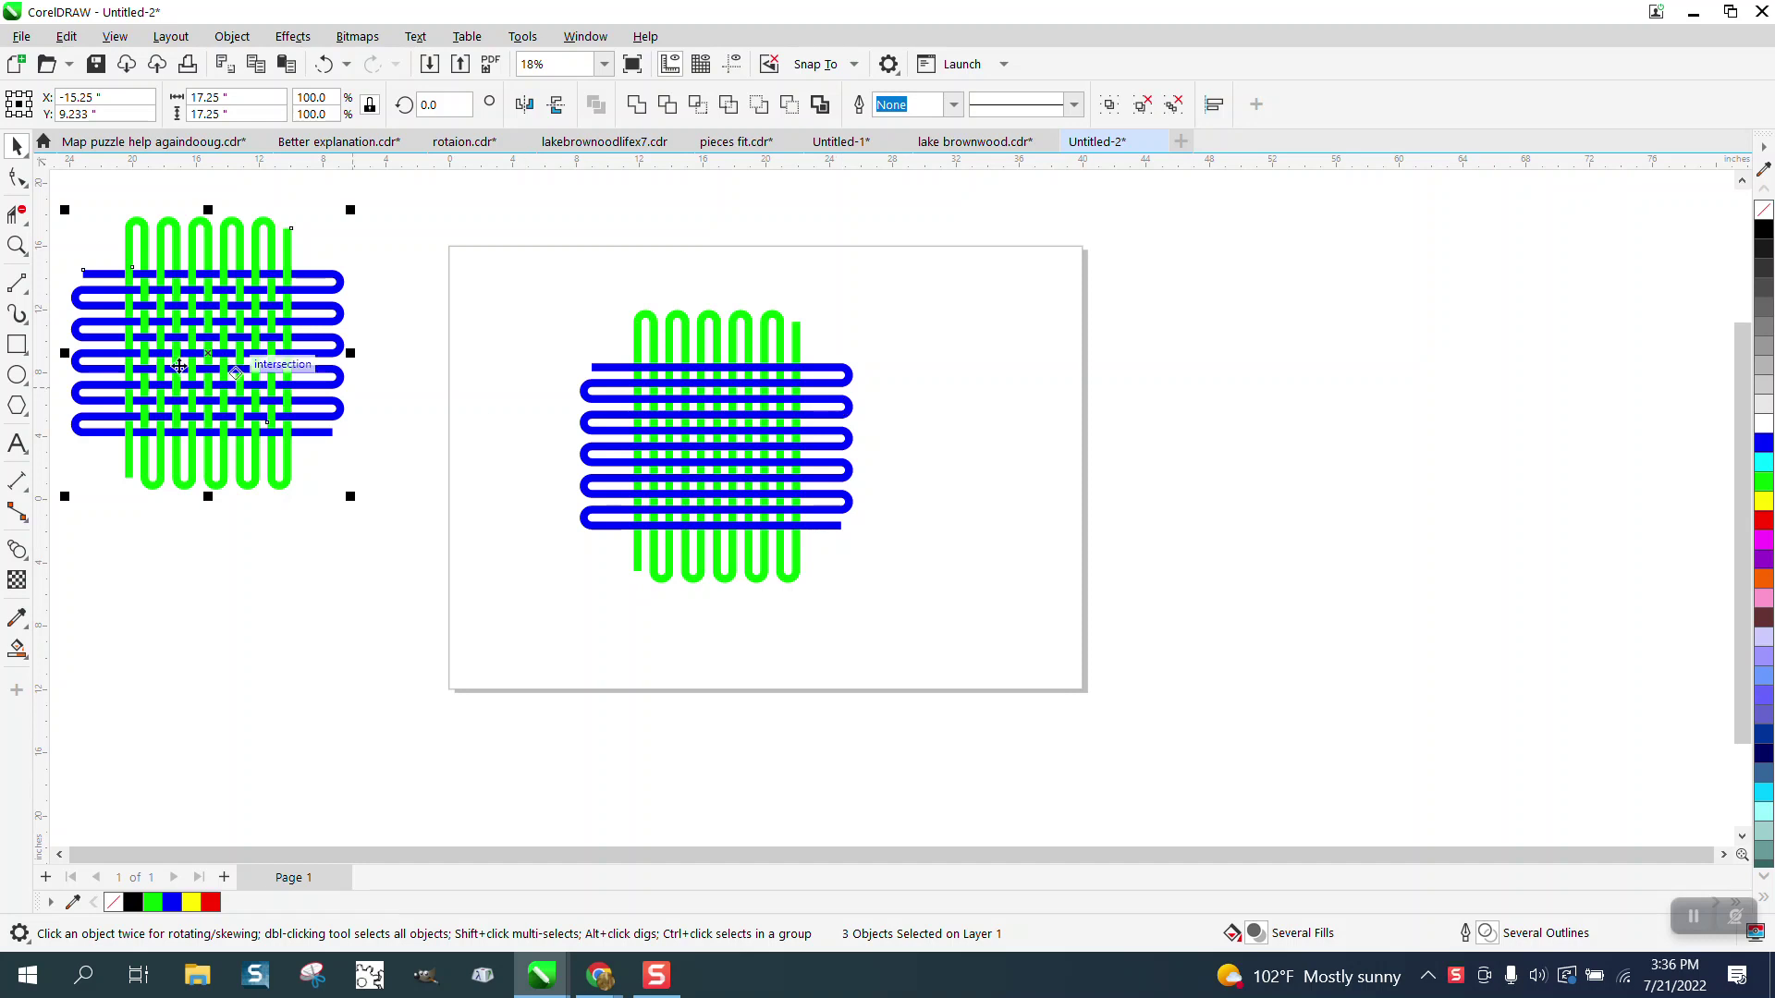
Select the unwoven pair on the page to check how many objects it consists of.
{"action": "left_click", "coordinate": [17, 245]}
{"action": "left_click_drag", "start_coordinate": [557, 299], "coordinate": [1121, 677]}
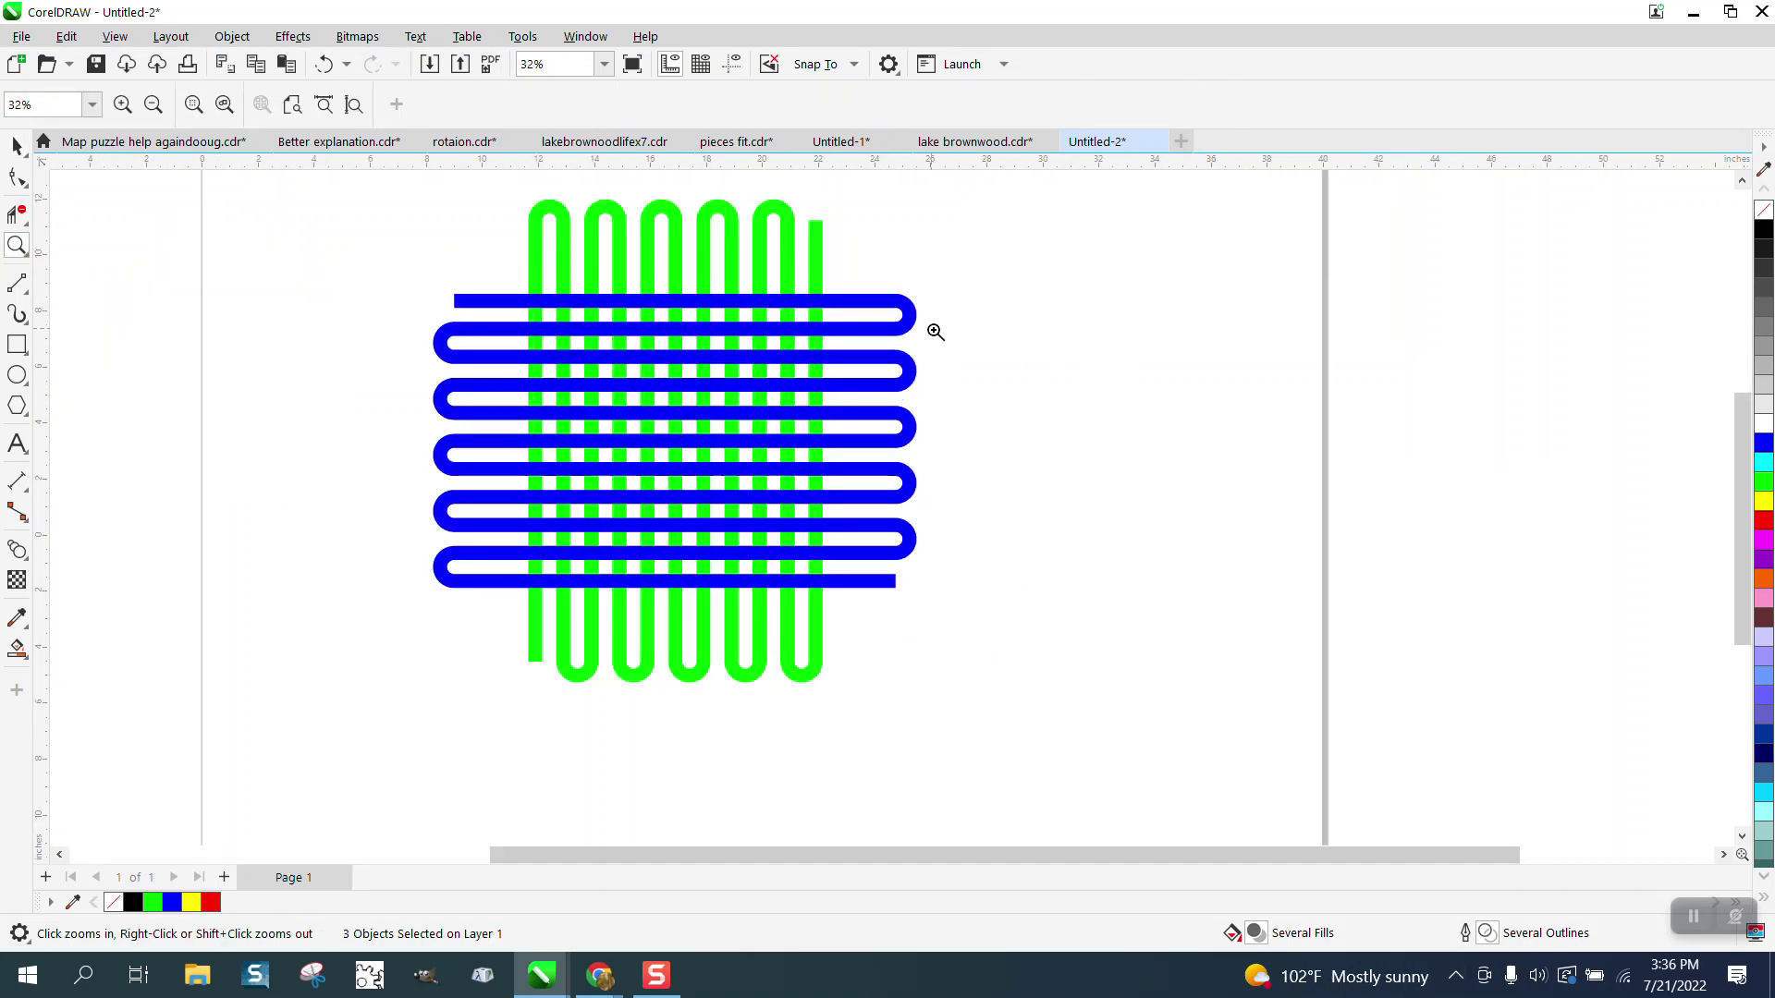
{"action": "left_click", "coordinate": [16, 145]}
{"action": "scroll", "coordinate": [476, 302], "scroll_direction": "down", "scroll_amount": 1}
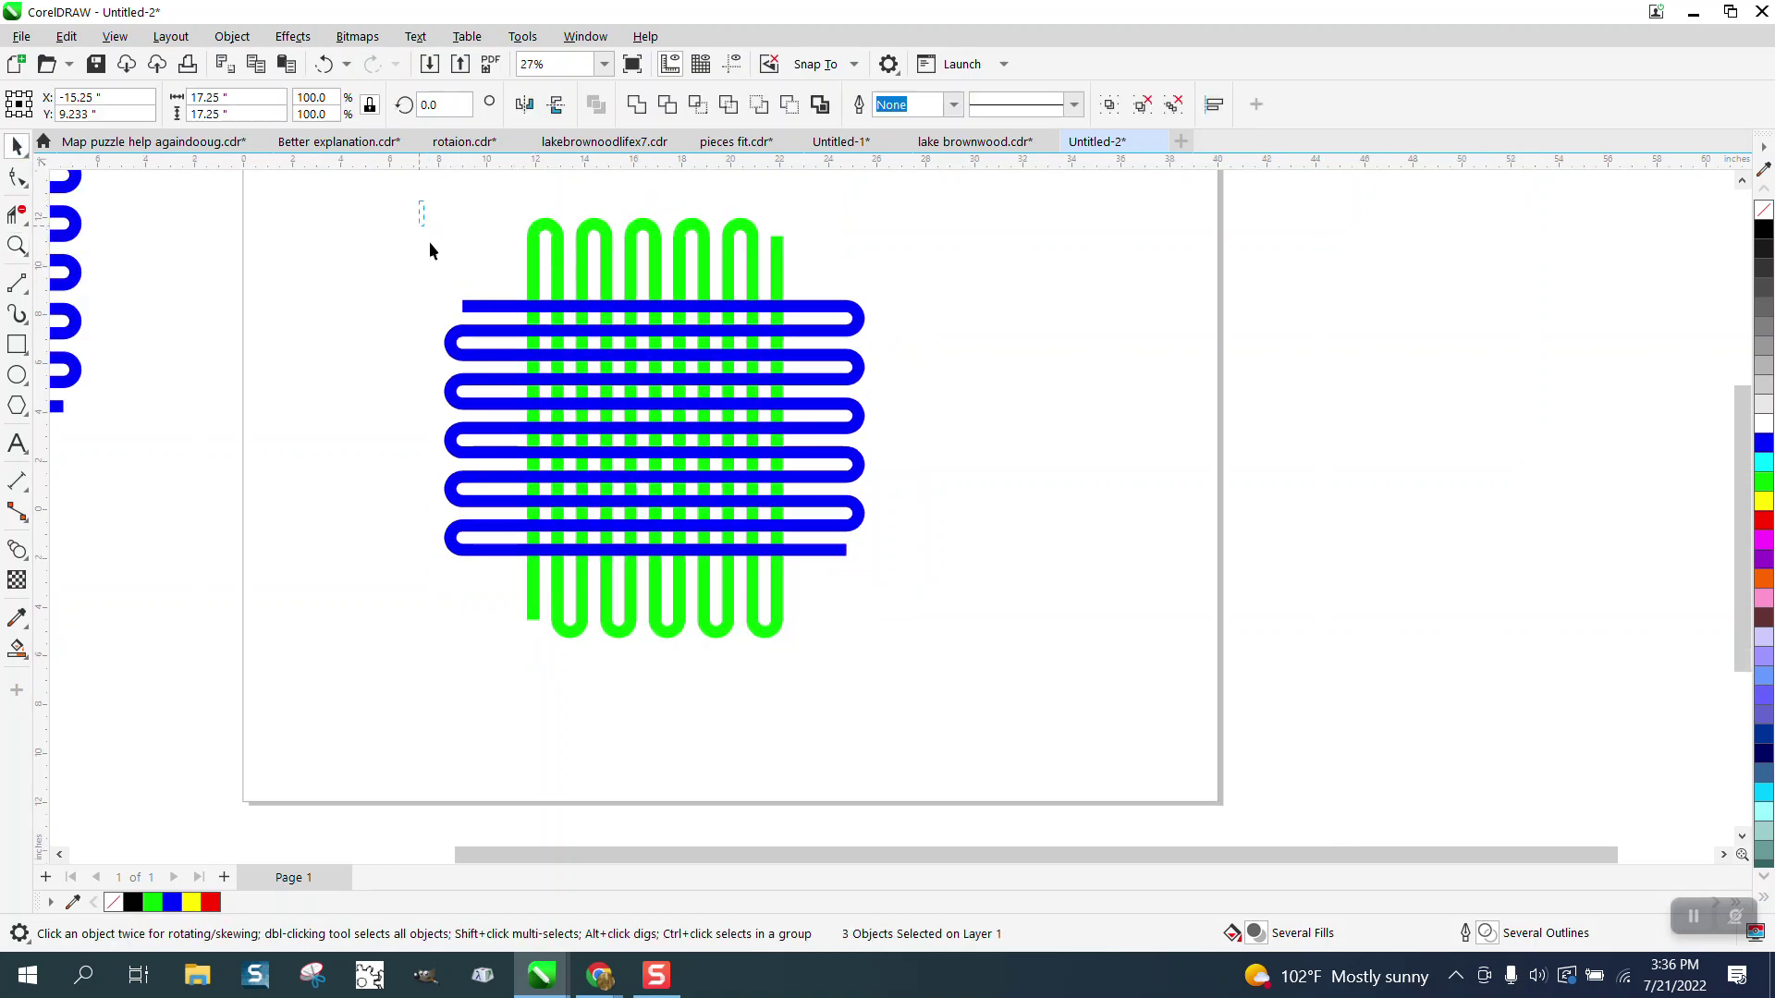
{"action": "left_click_drag", "start_coordinate": [429, 243], "coordinate": [1004, 702]}
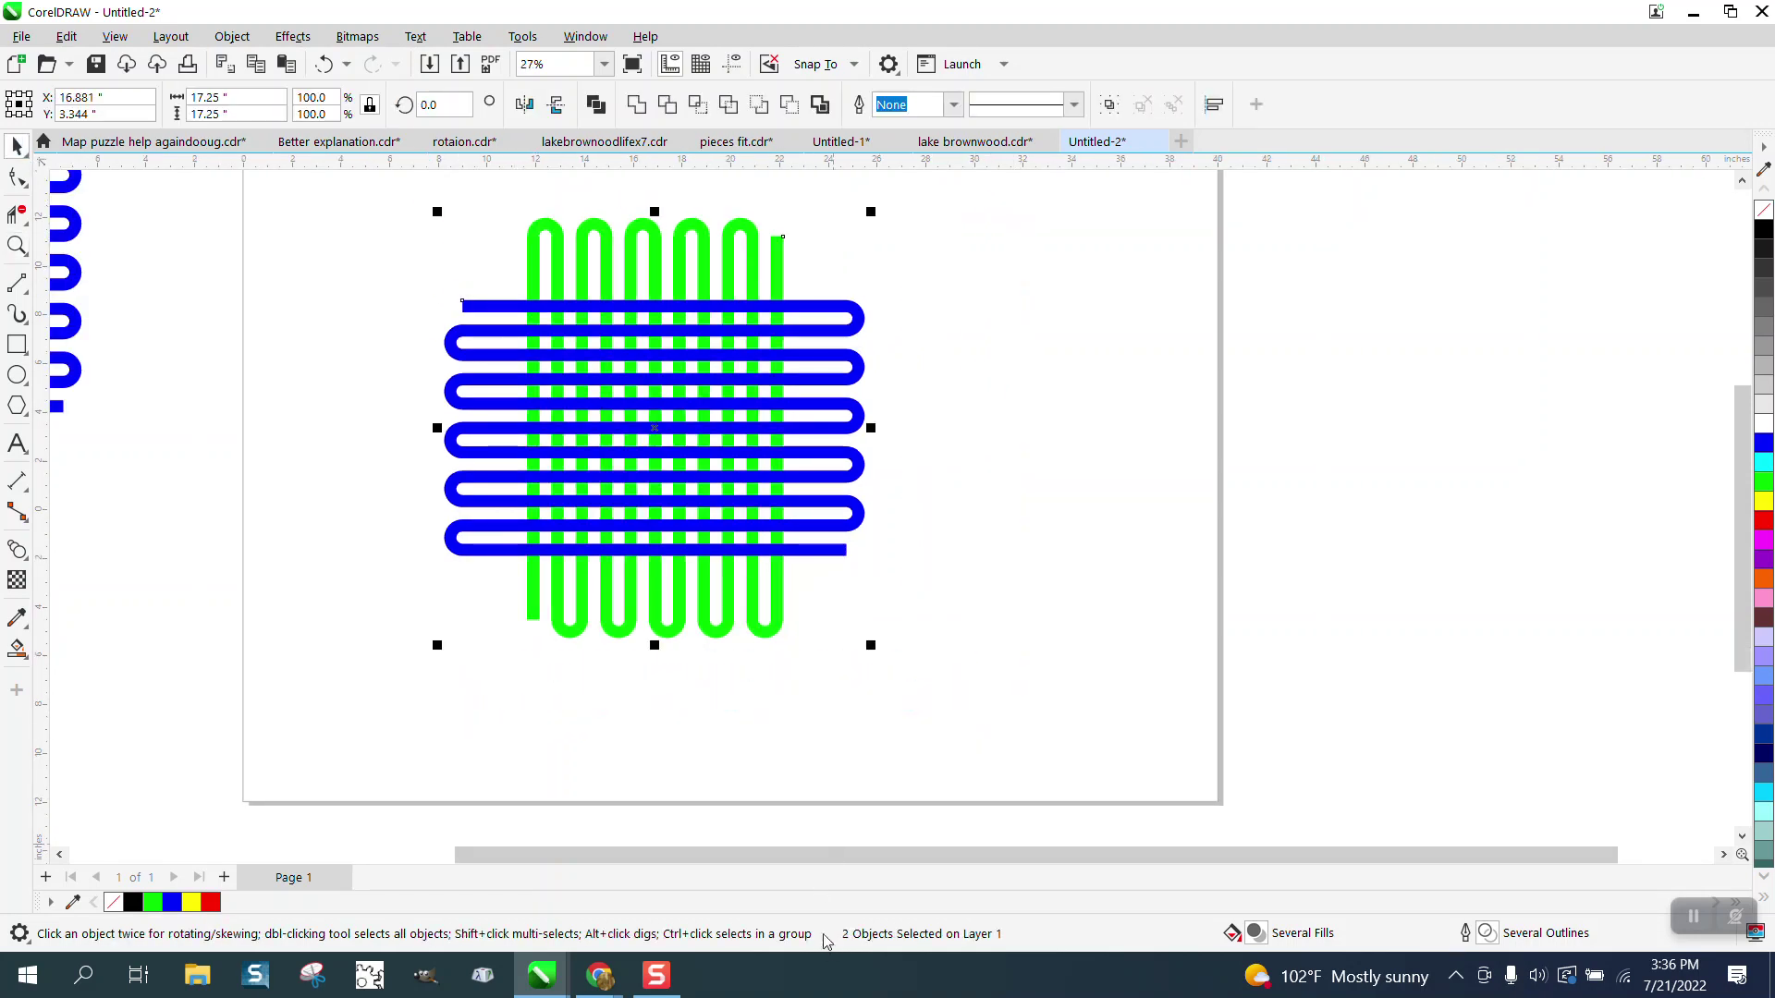
{"action": "left_click", "coordinate": [573, 725]}
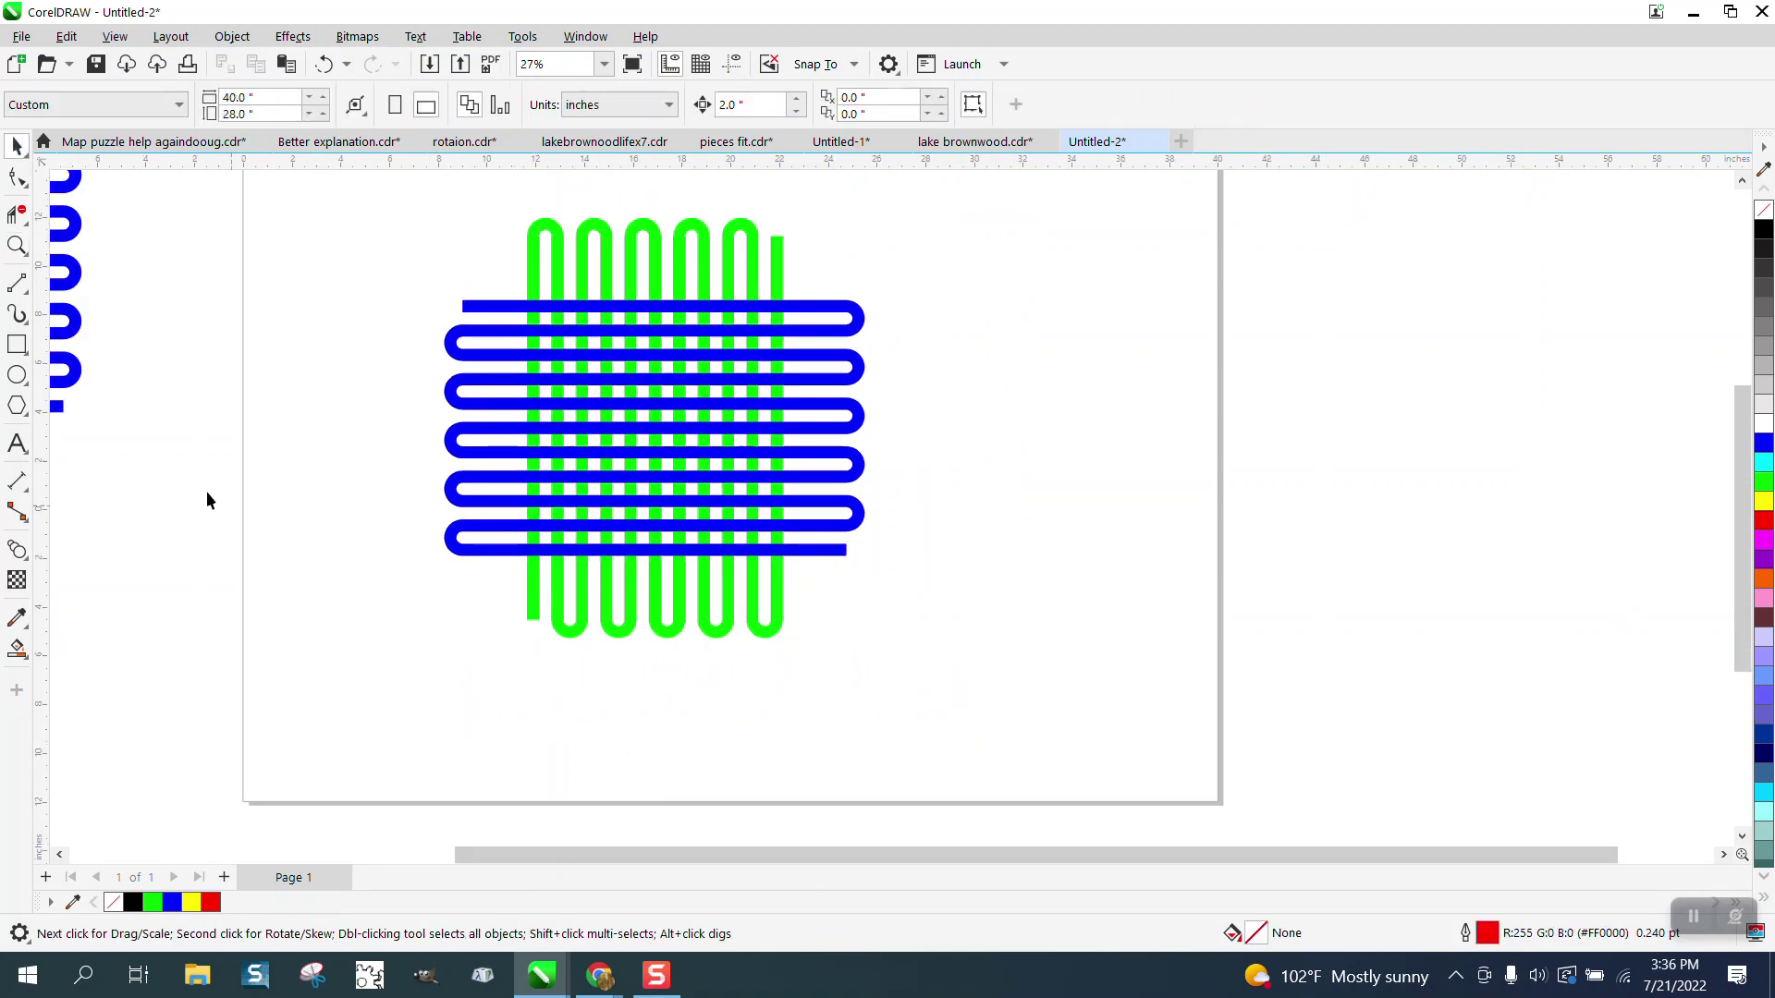
Draw a square about 0.54 inch wide on the top blue strip, just beside the first green strip.
{"action": "left_click", "coordinate": [16, 245]}
{"action": "left_click_drag", "start_coordinate": [369, 267], "coordinate": [1144, 597]}
{"action": "left_click", "coordinate": [17, 343]}
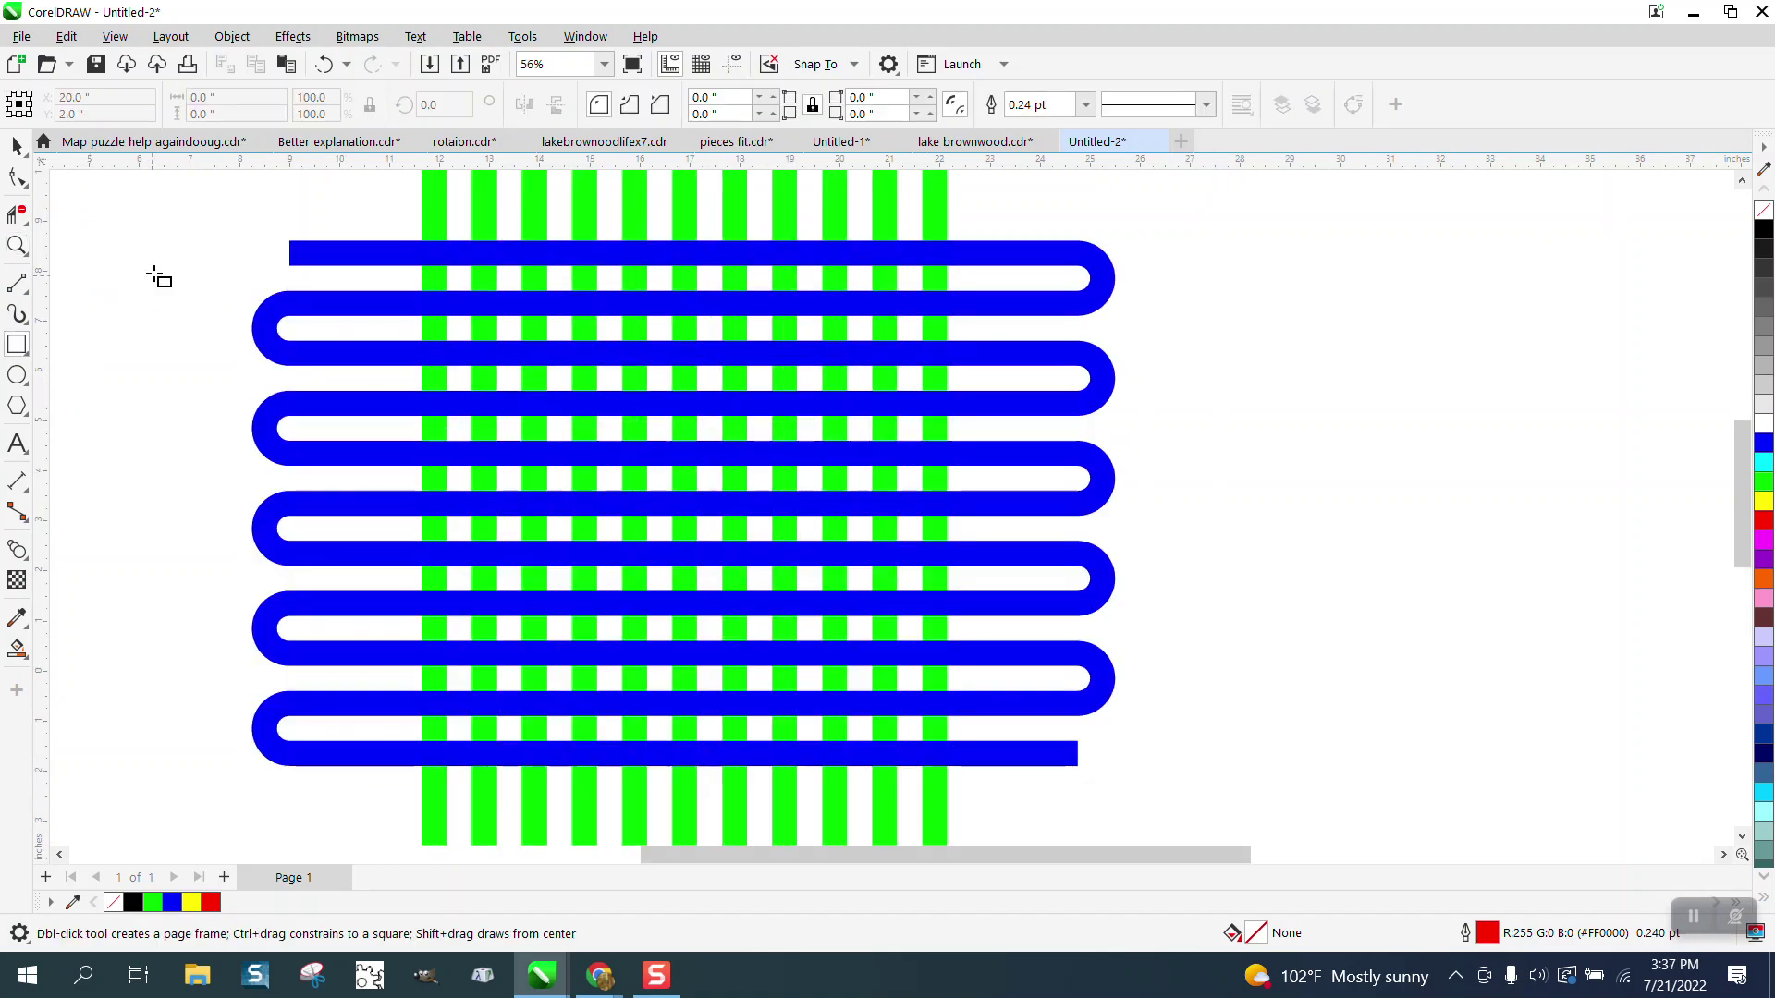
{"action": "mouse_move", "coordinate": [163, 253]}
{"action": "left_mouse_down"}
{"action": "mouse_move", "coordinate": [187, 284]}
{"action": "mouse_move", "coordinate": [416, 261]}
{"action": "mouse_move", "coordinate": [401, 241]}
{"action": "mouse_move", "coordinate": [430, 260]}
{"action": "left_mouse_up"}
{"action": "key", "text": "space"}
{"action": "key", "text": "Delete"}
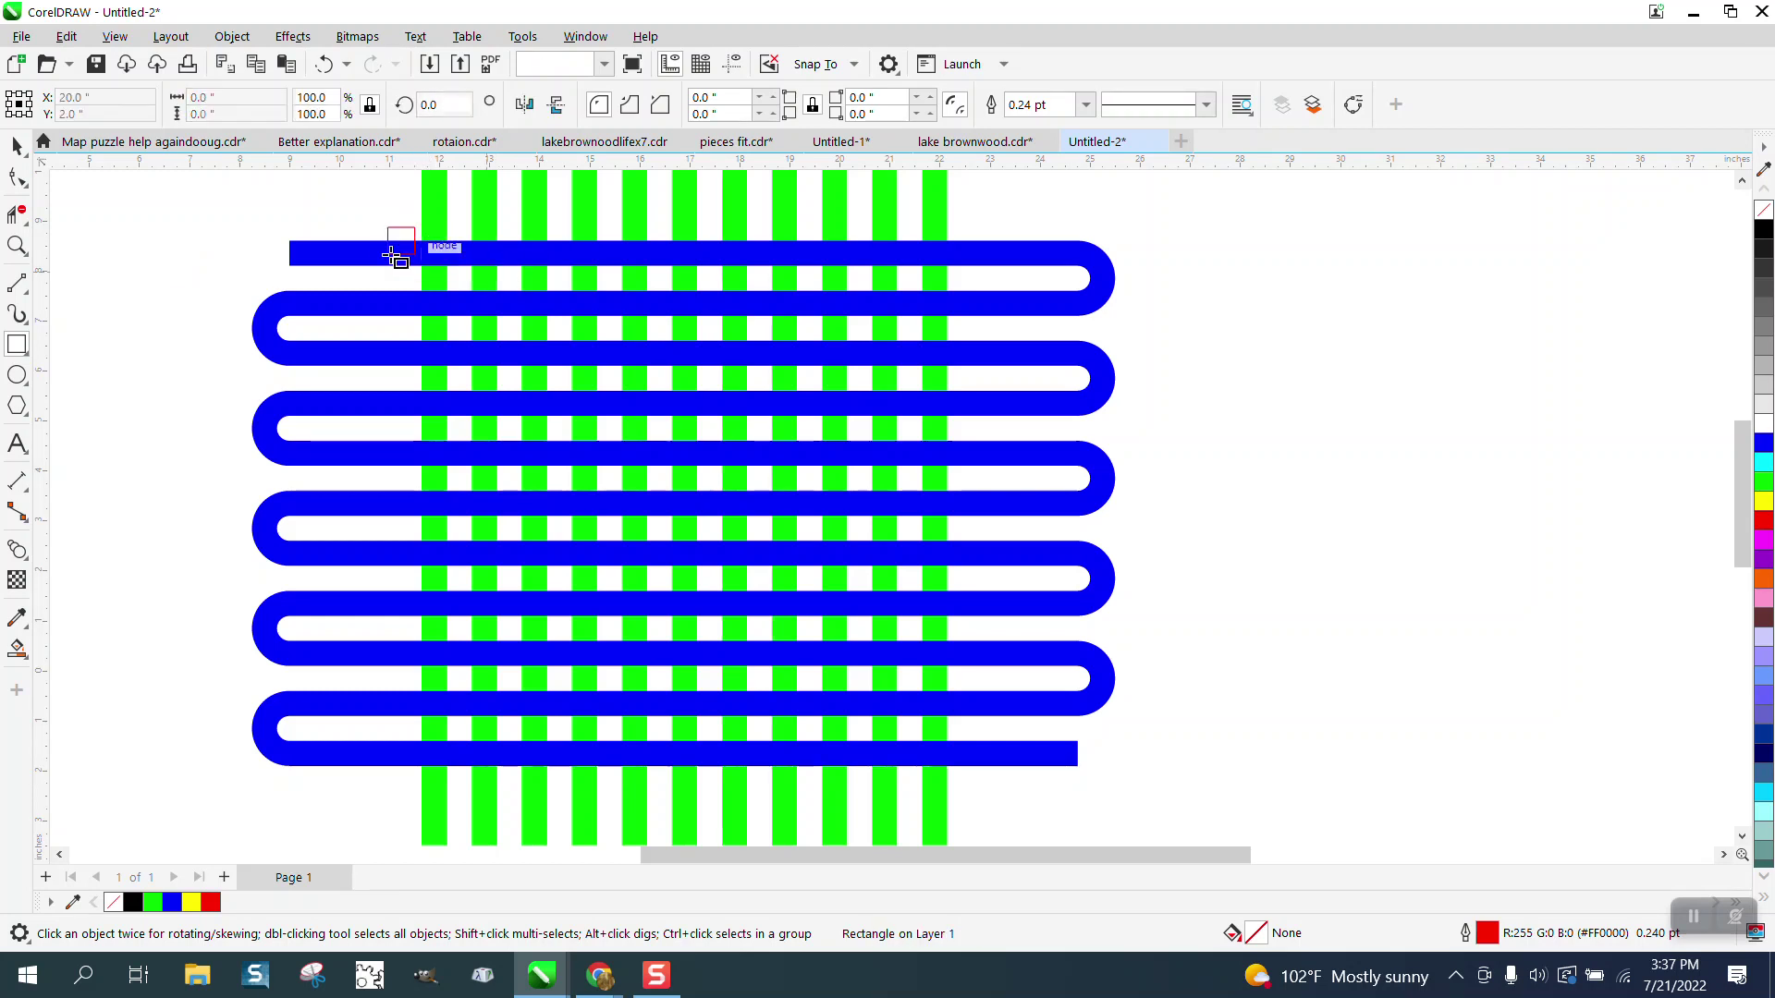
Enlarge the red square to about 0.79 inch and centre it over the crossing of the top blue and first green strips.
{"action": "left_click", "coordinate": [18, 242]}
{"action": "left_click_drag", "start_coordinate": [365, 218], "coordinate": [571, 331]}
{"action": "key", "text": "space"}
{"action": "left_click", "coordinate": [602, 263]}
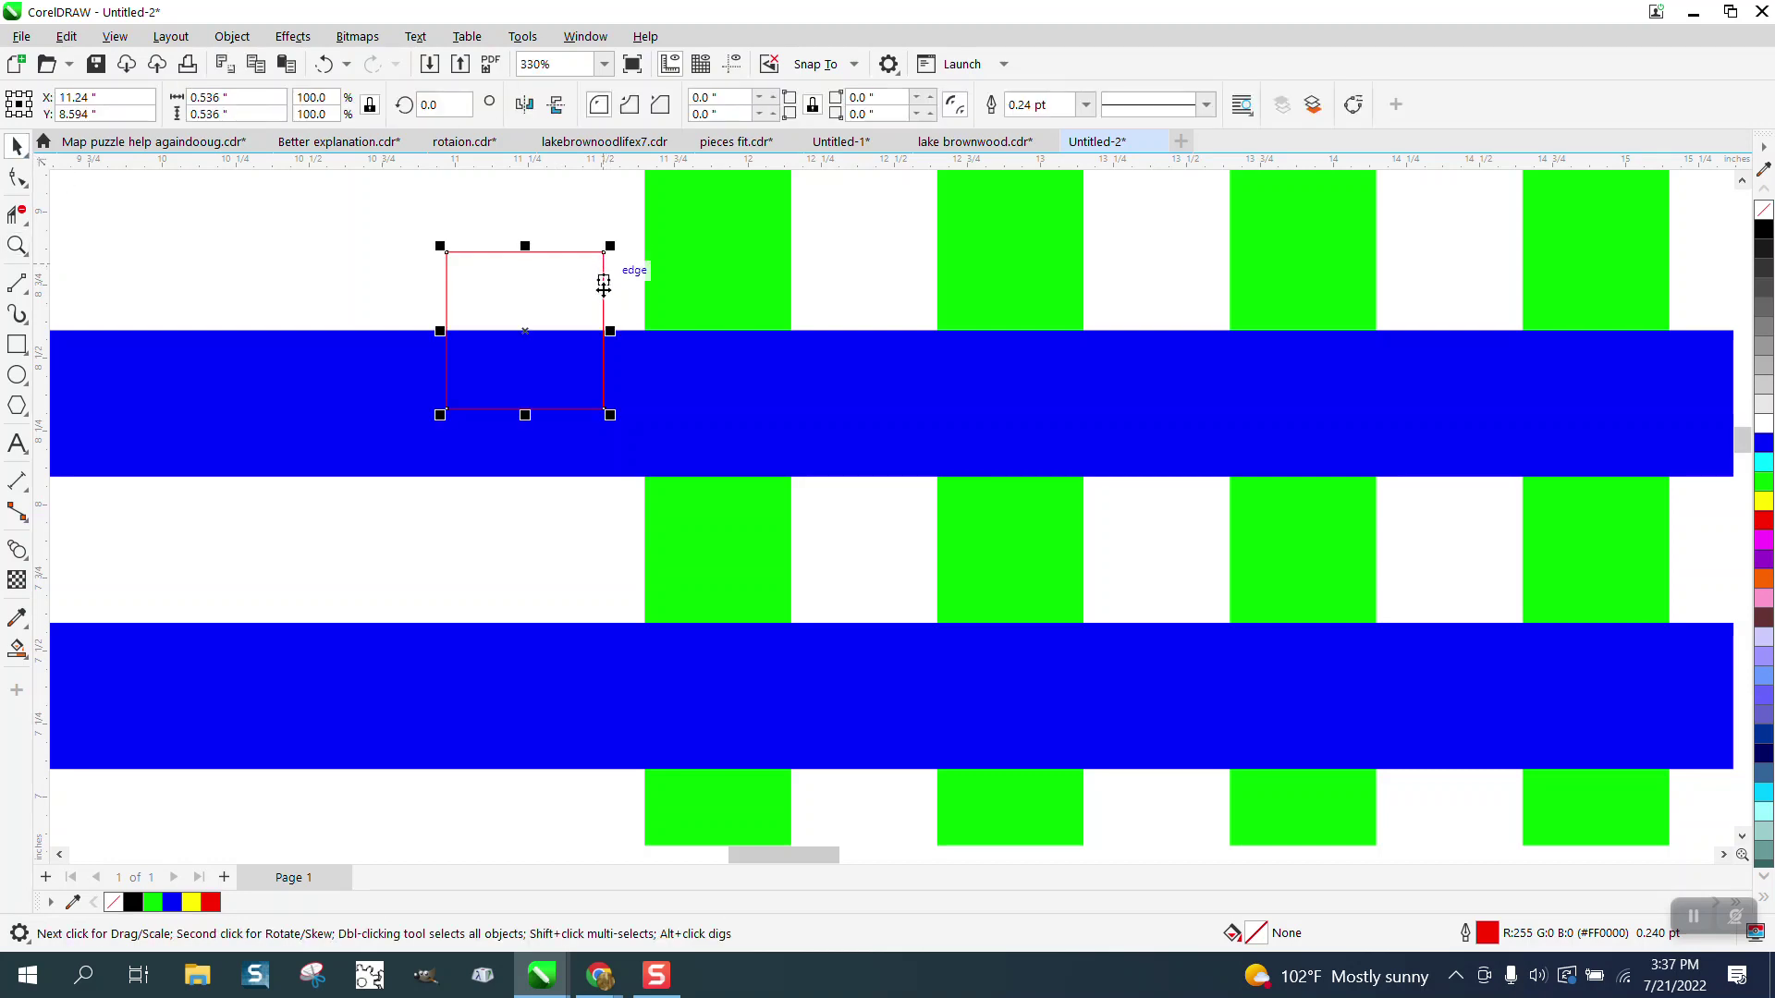
{"action": "left_click_drag", "start_coordinate": [606, 411], "coordinate": [695, 492]}
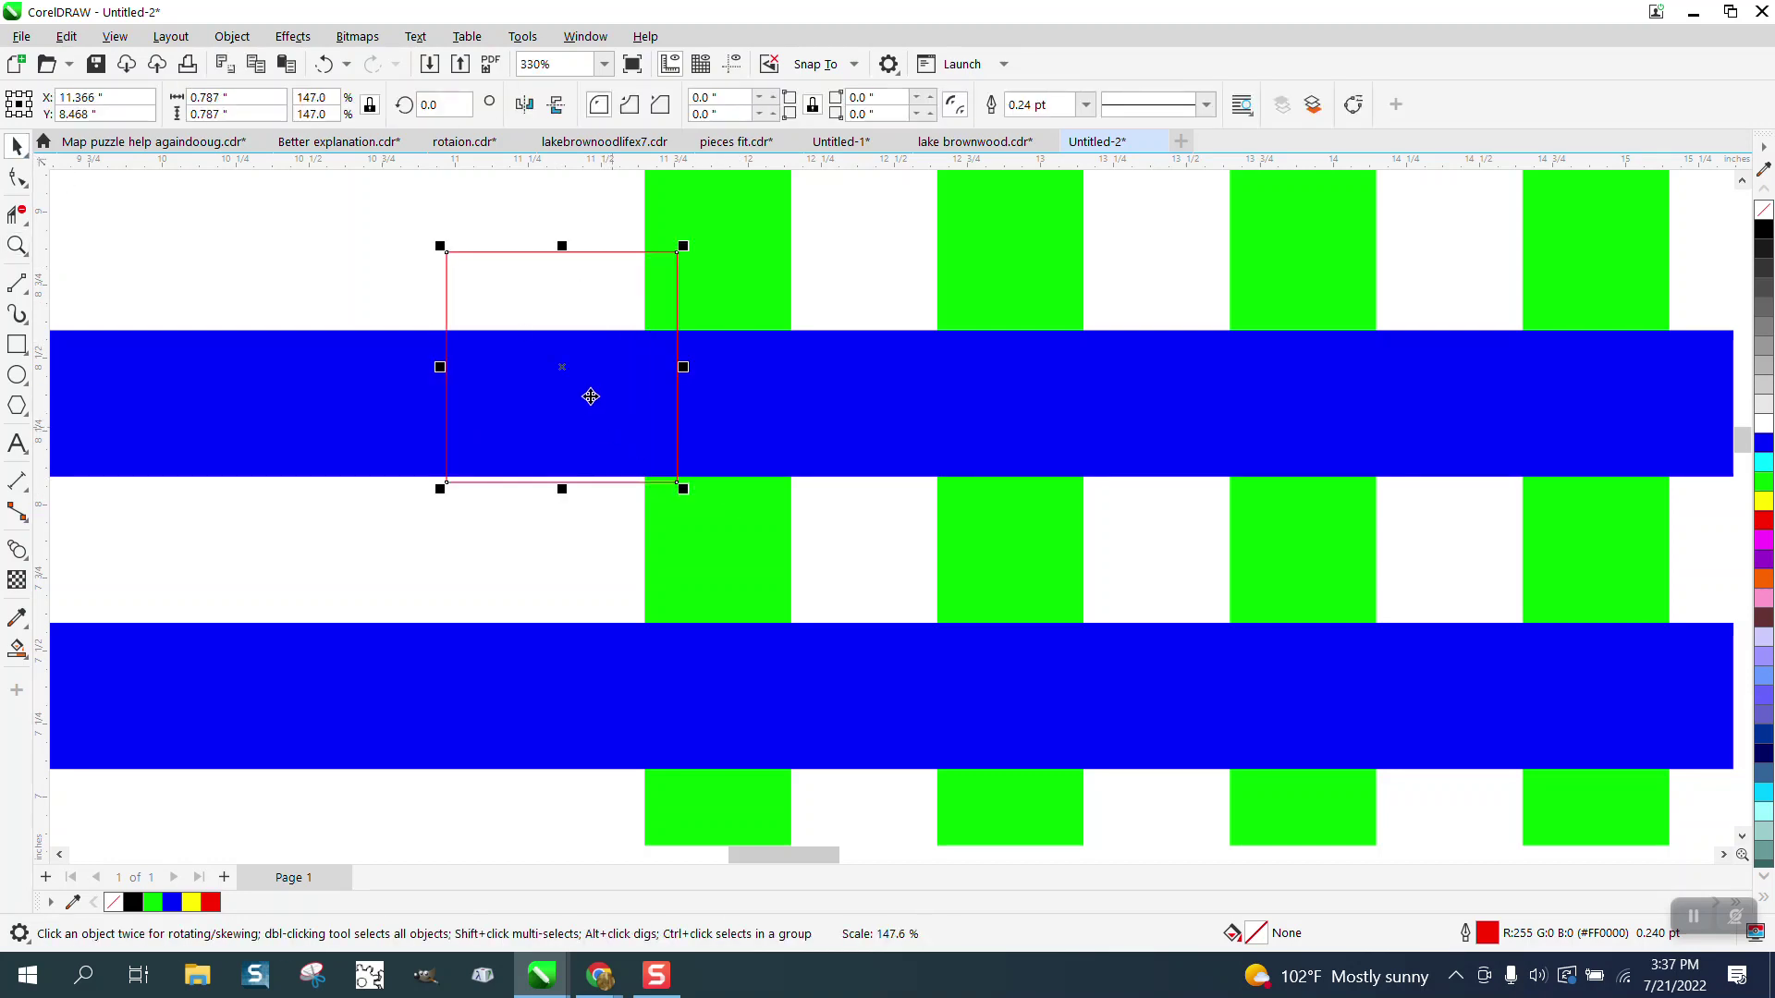
{"action": "left_click_drag", "start_coordinate": [563, 364], "coordinate": [713, 404]}
{"action": "scroll", "coordinate": [226, 393], "scroll_direction": "down", "scroll_amount": 3}
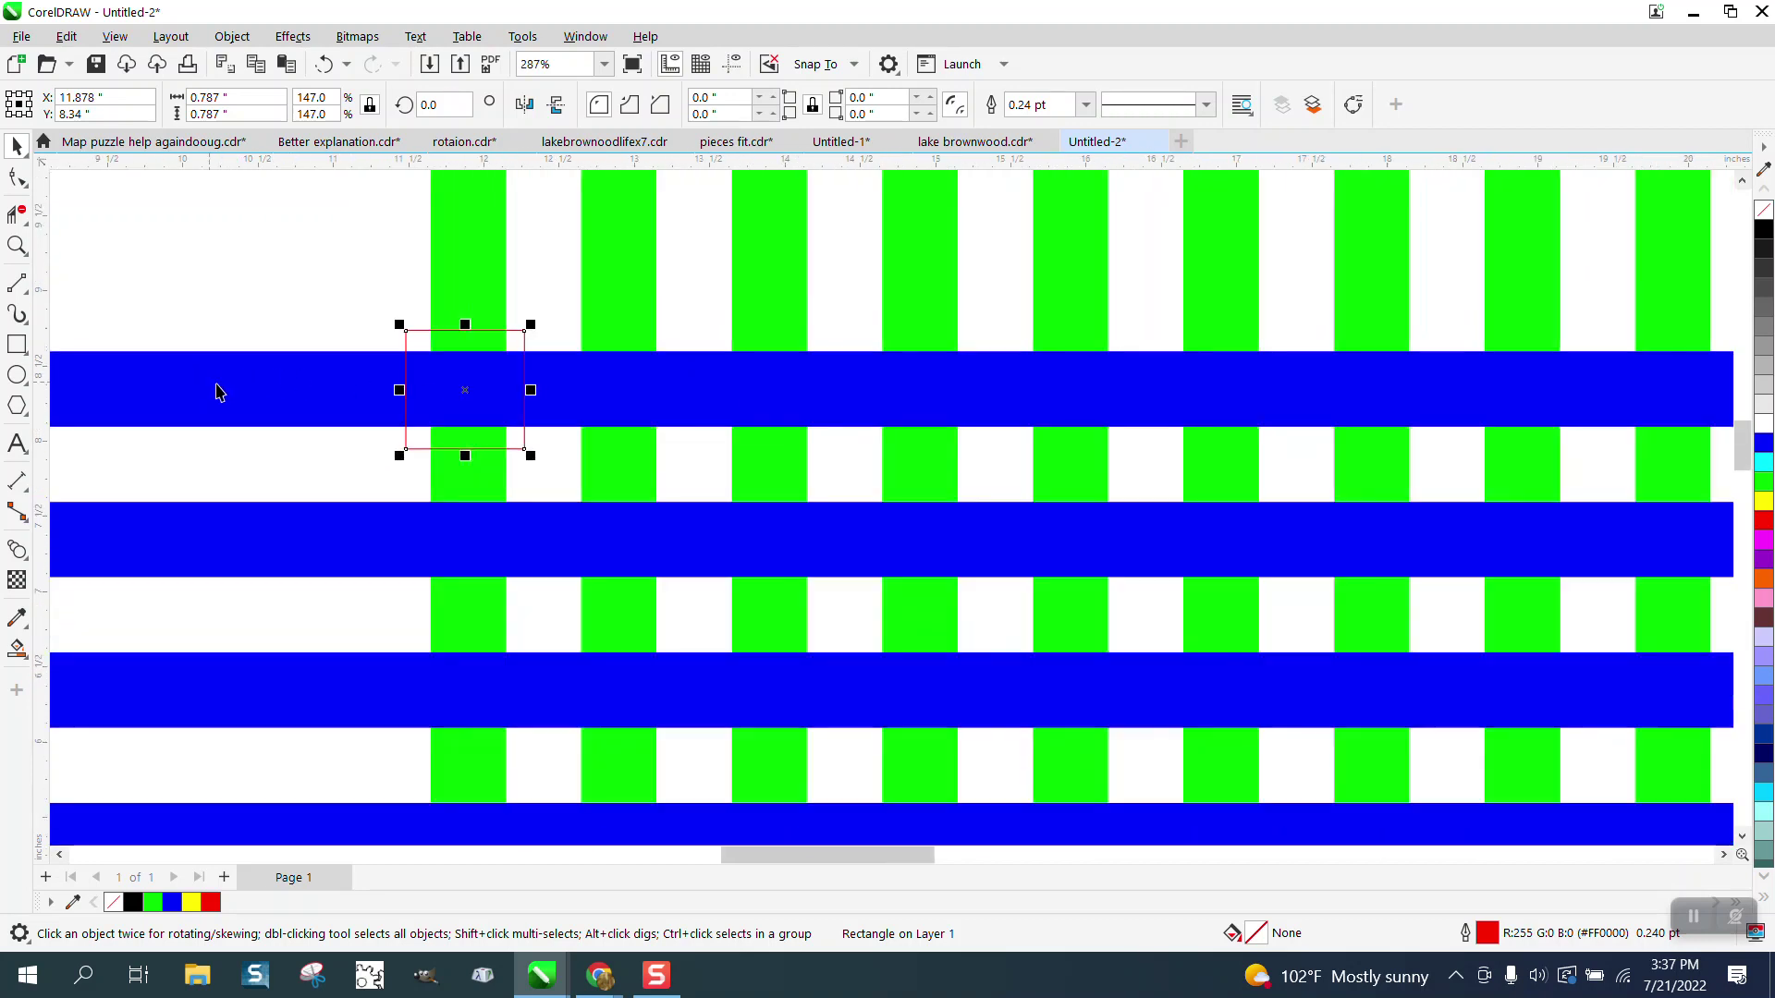
Duplicate the square four times along the top blue strip at 2-inch spacing, covering every other green strip.
{"action": "left_click", "coordinate": [203, 260]}
{"action": "scroll", "coordinate": [204, 260], "scroll_direction": "down", "scroll_amount": 1}
{"action": "scroll", "coordinate": [388, 333], "scroll_direction": "down", "scroll_amount": 2}
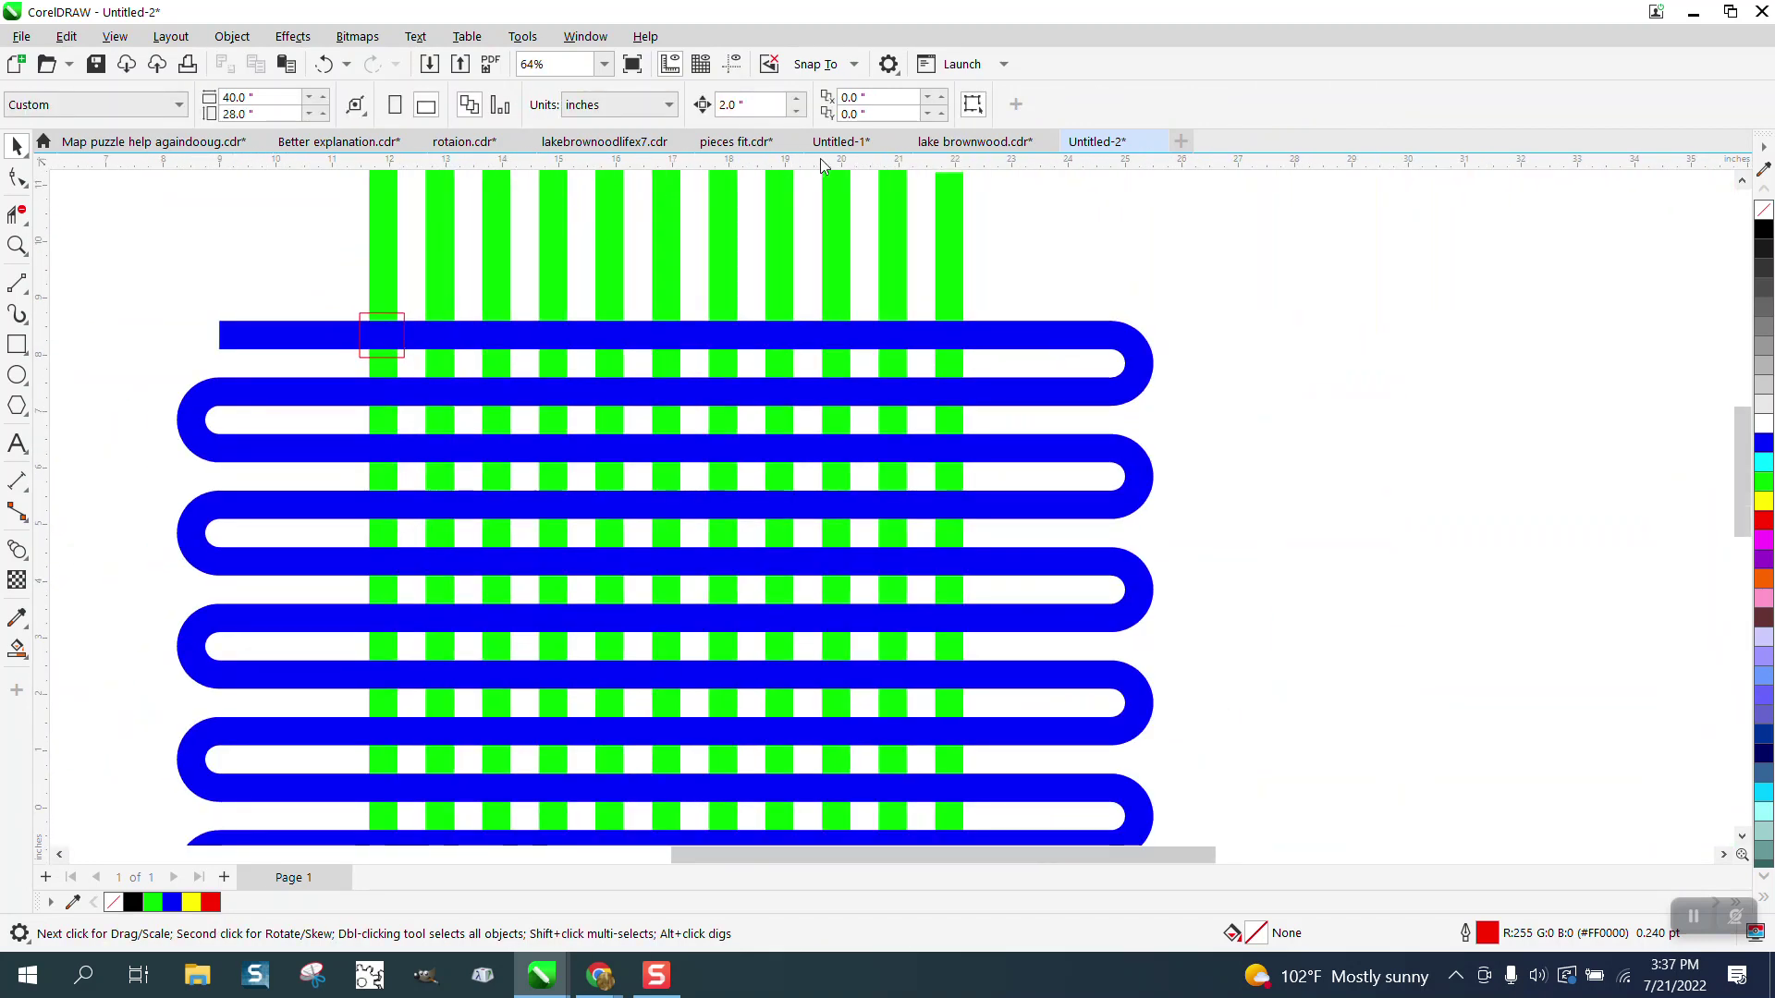
{"action": "left_click", "coordinate": [405, 319]}
{"action": "key", "text": "ctrl+d"}
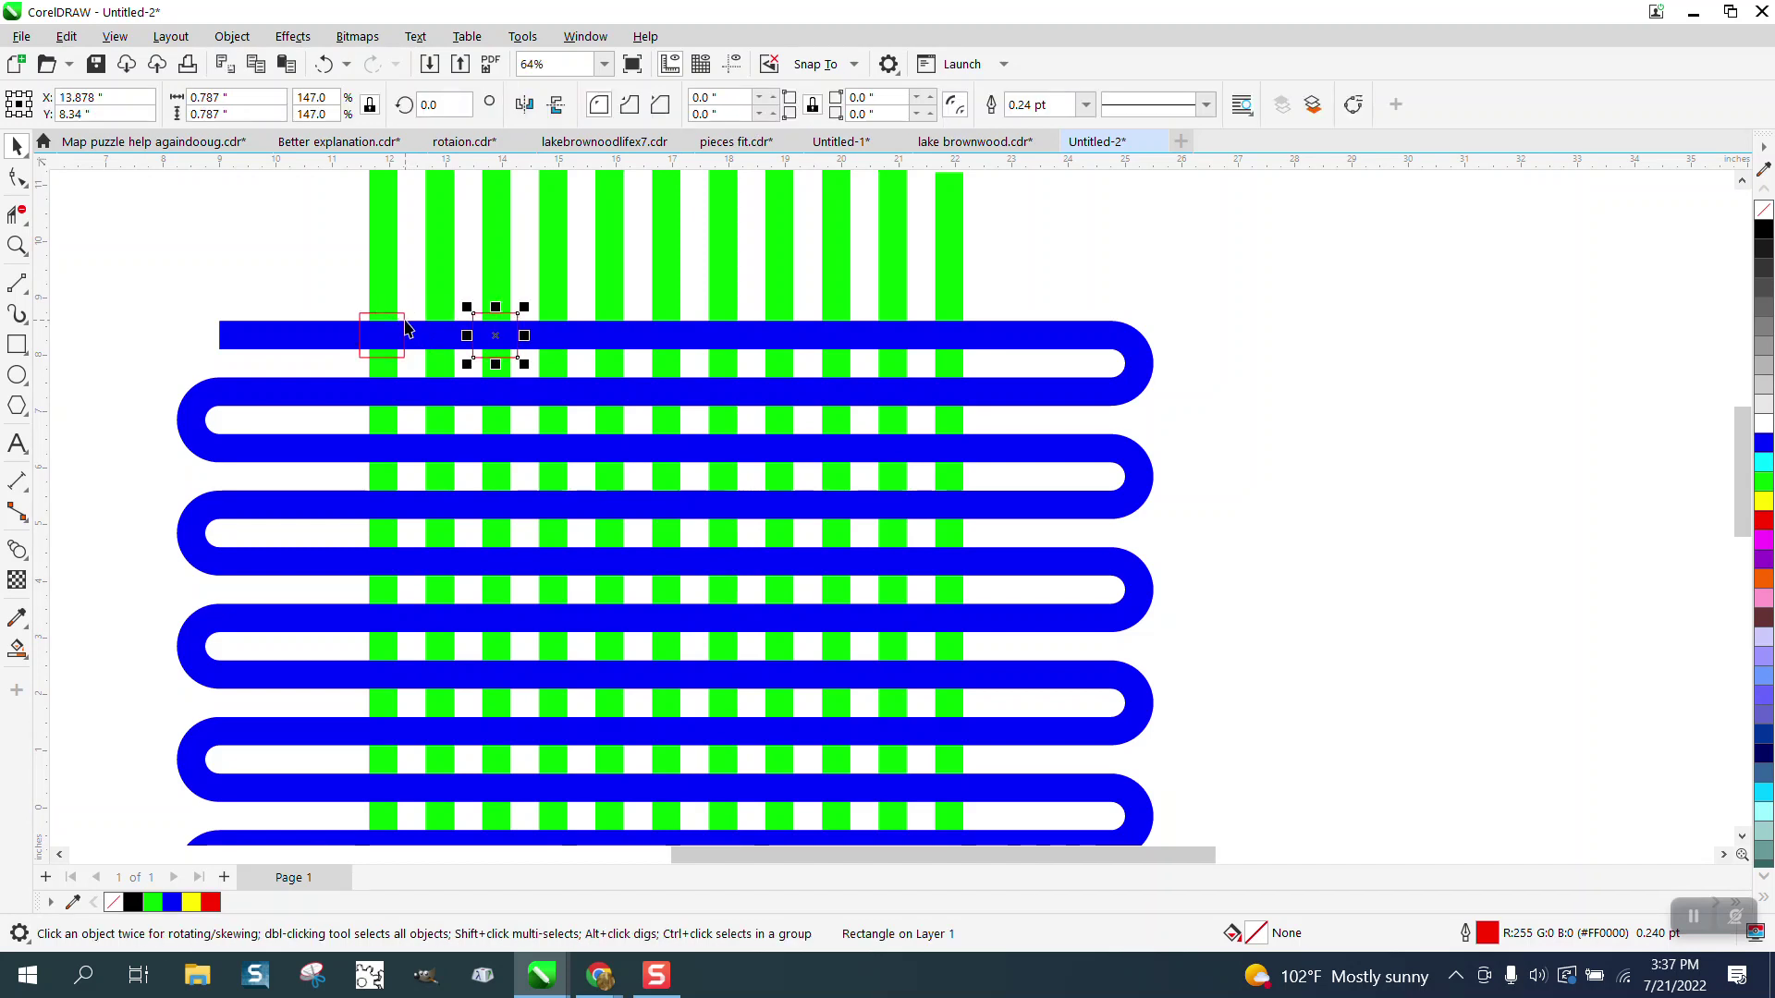
{"action": "key", "text": "ctrl+d"}
{"action": "key", "text": "ctrl+d"}
{"action": "key", "text": "ctrl+d"}
{"action": "left_click", "coordinate": [405, 320]}
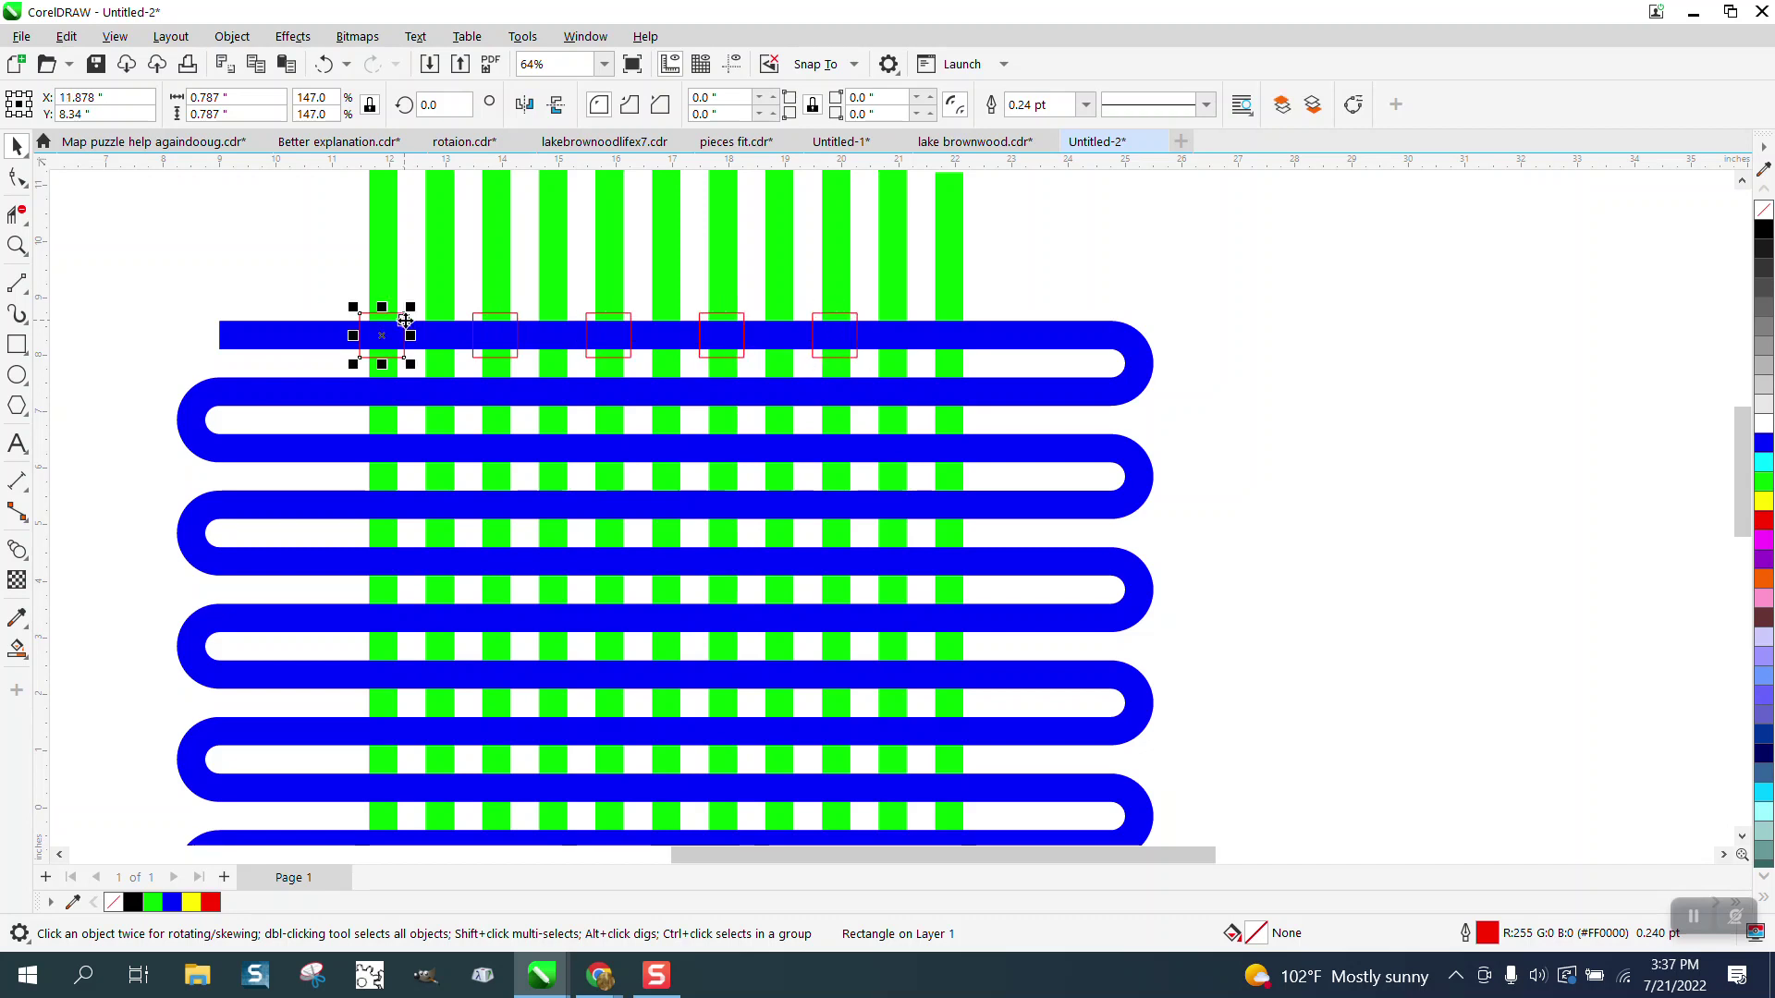
{"action": "key", "text": "Escape"}
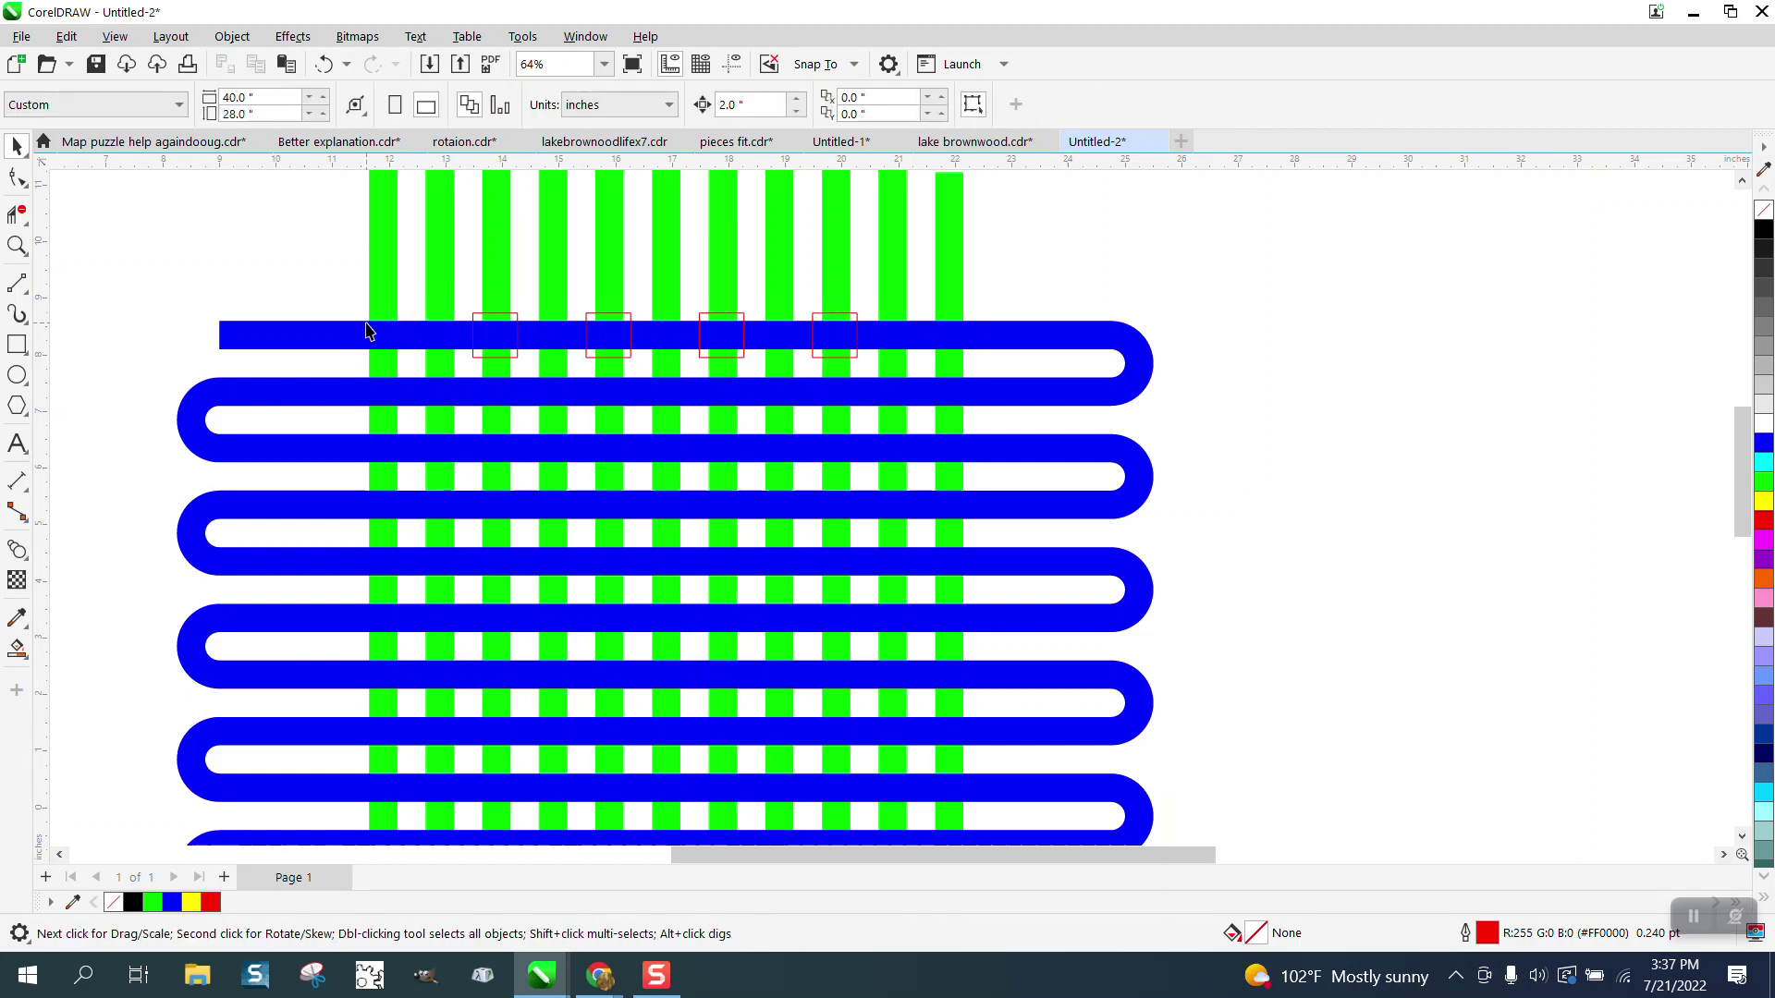
{"action": "left_click", "coordinate": [323, 63]}
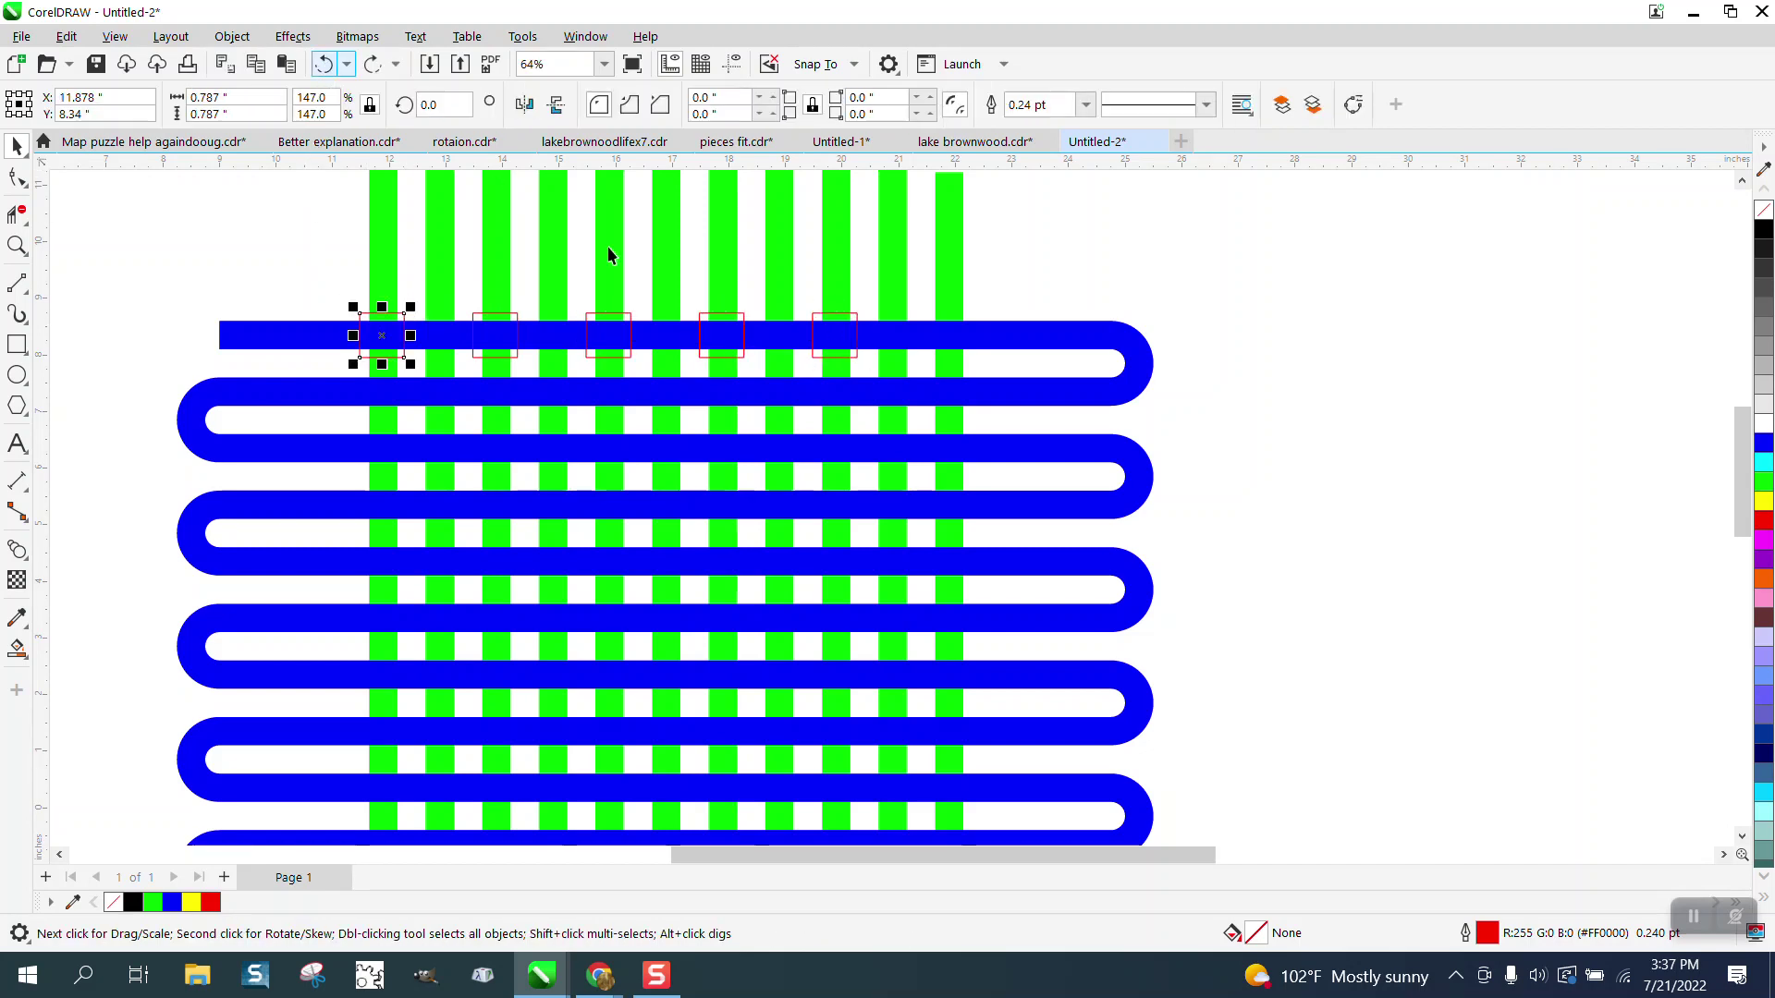
Duplicate the last square 2 inches to the right, onto the final green strip.
{"action": "left_click", "coordinate": [861, 335]}
{"action": "left_click", "coordinate": [860, 336], "text": "alt"}
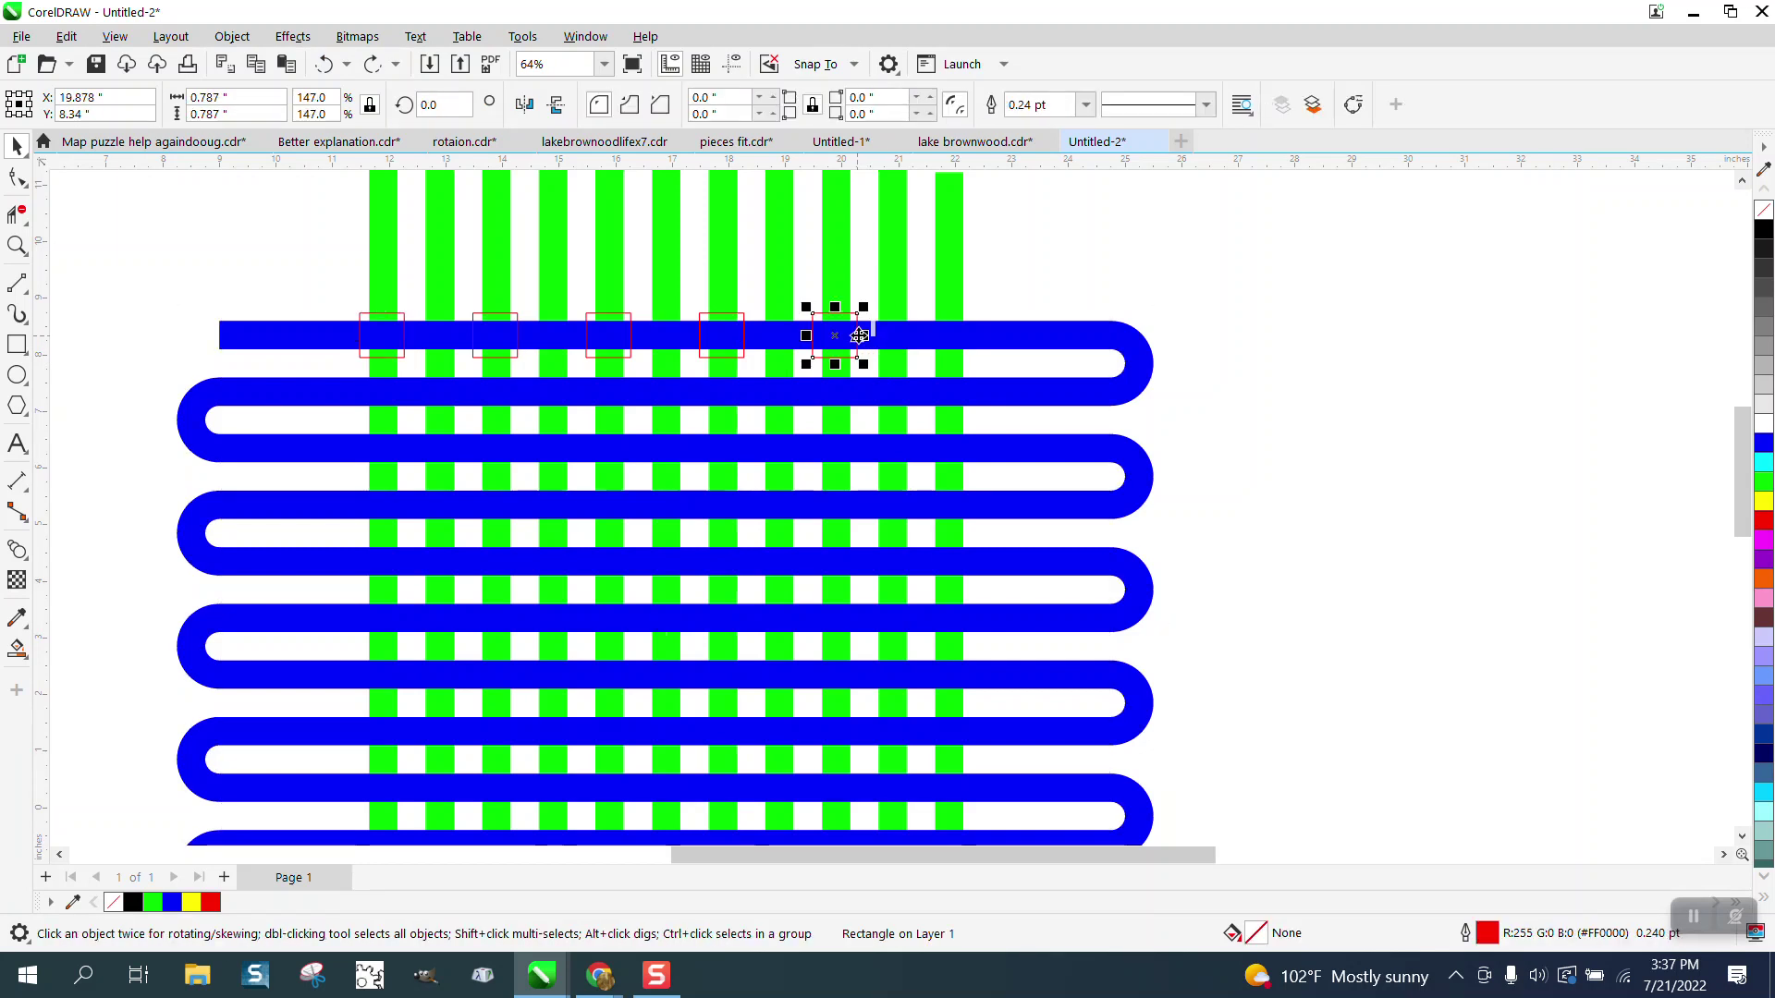
{"action": "key", "text": "ctrl+d"}
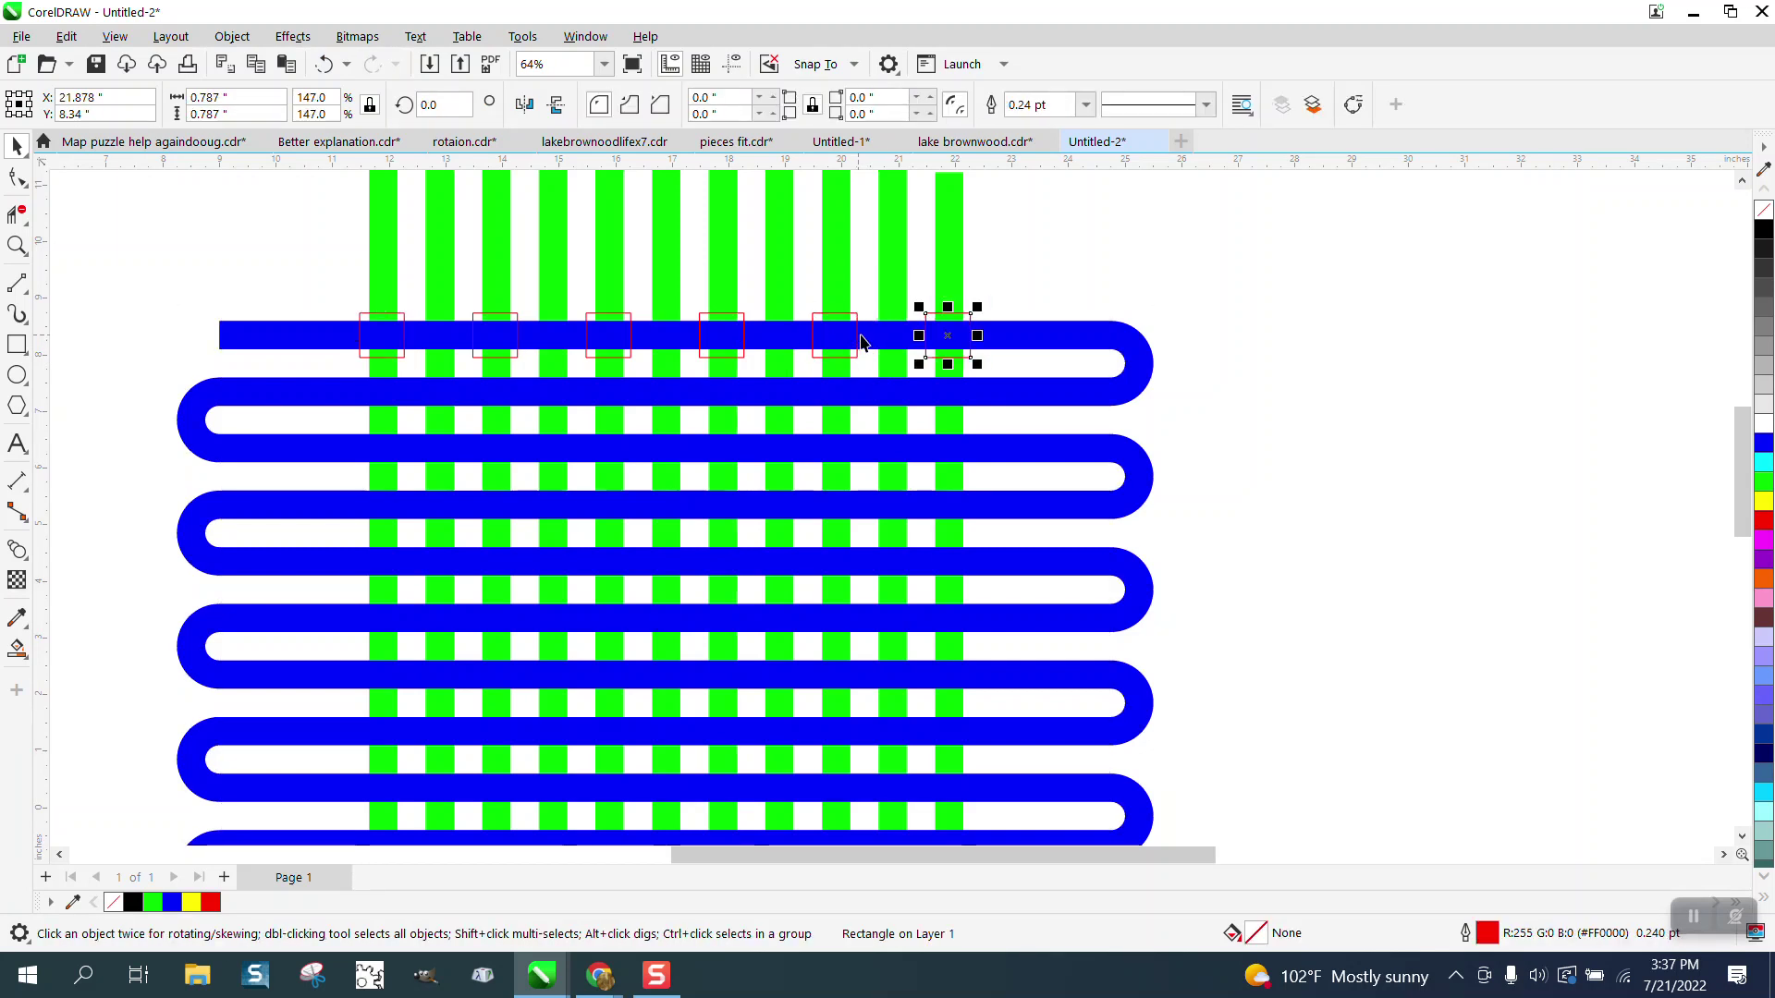
{"action": "left_click", "coordinate": [362, 321]}
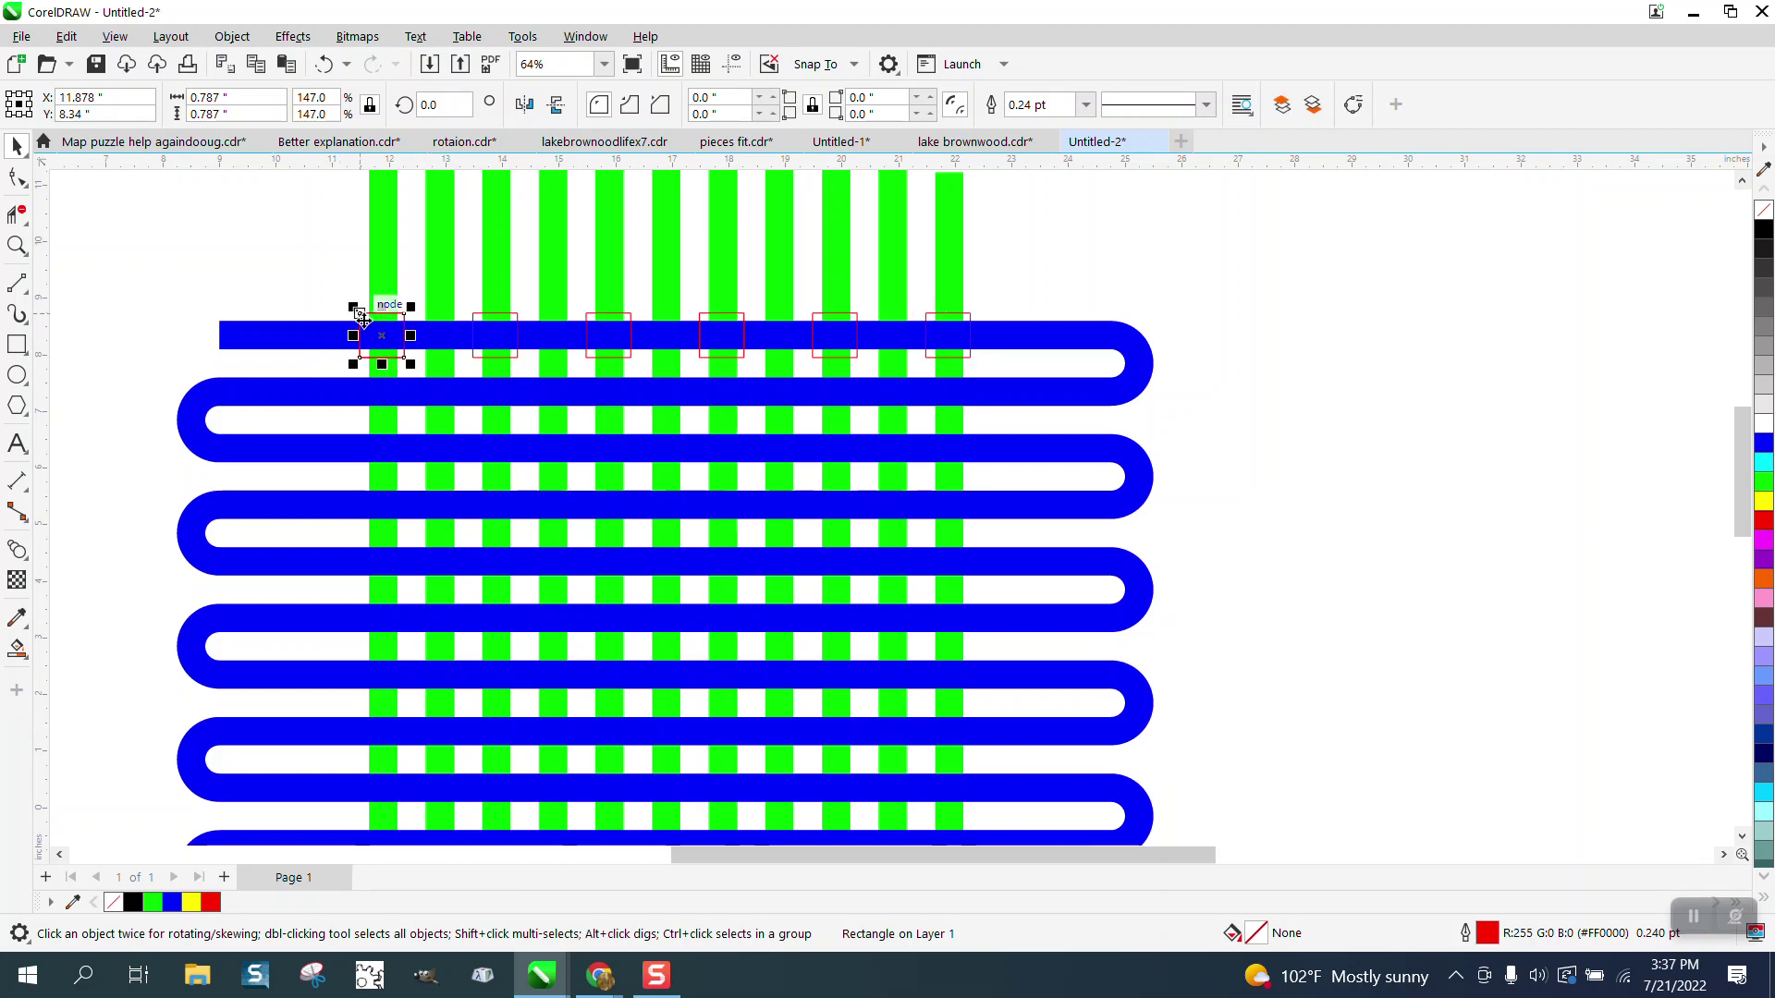
{"action": "left_click_drag", "start_coordinate": [383, 343], "coordinate": [297, 277]}
{"action": "key", "text": "Delete"}
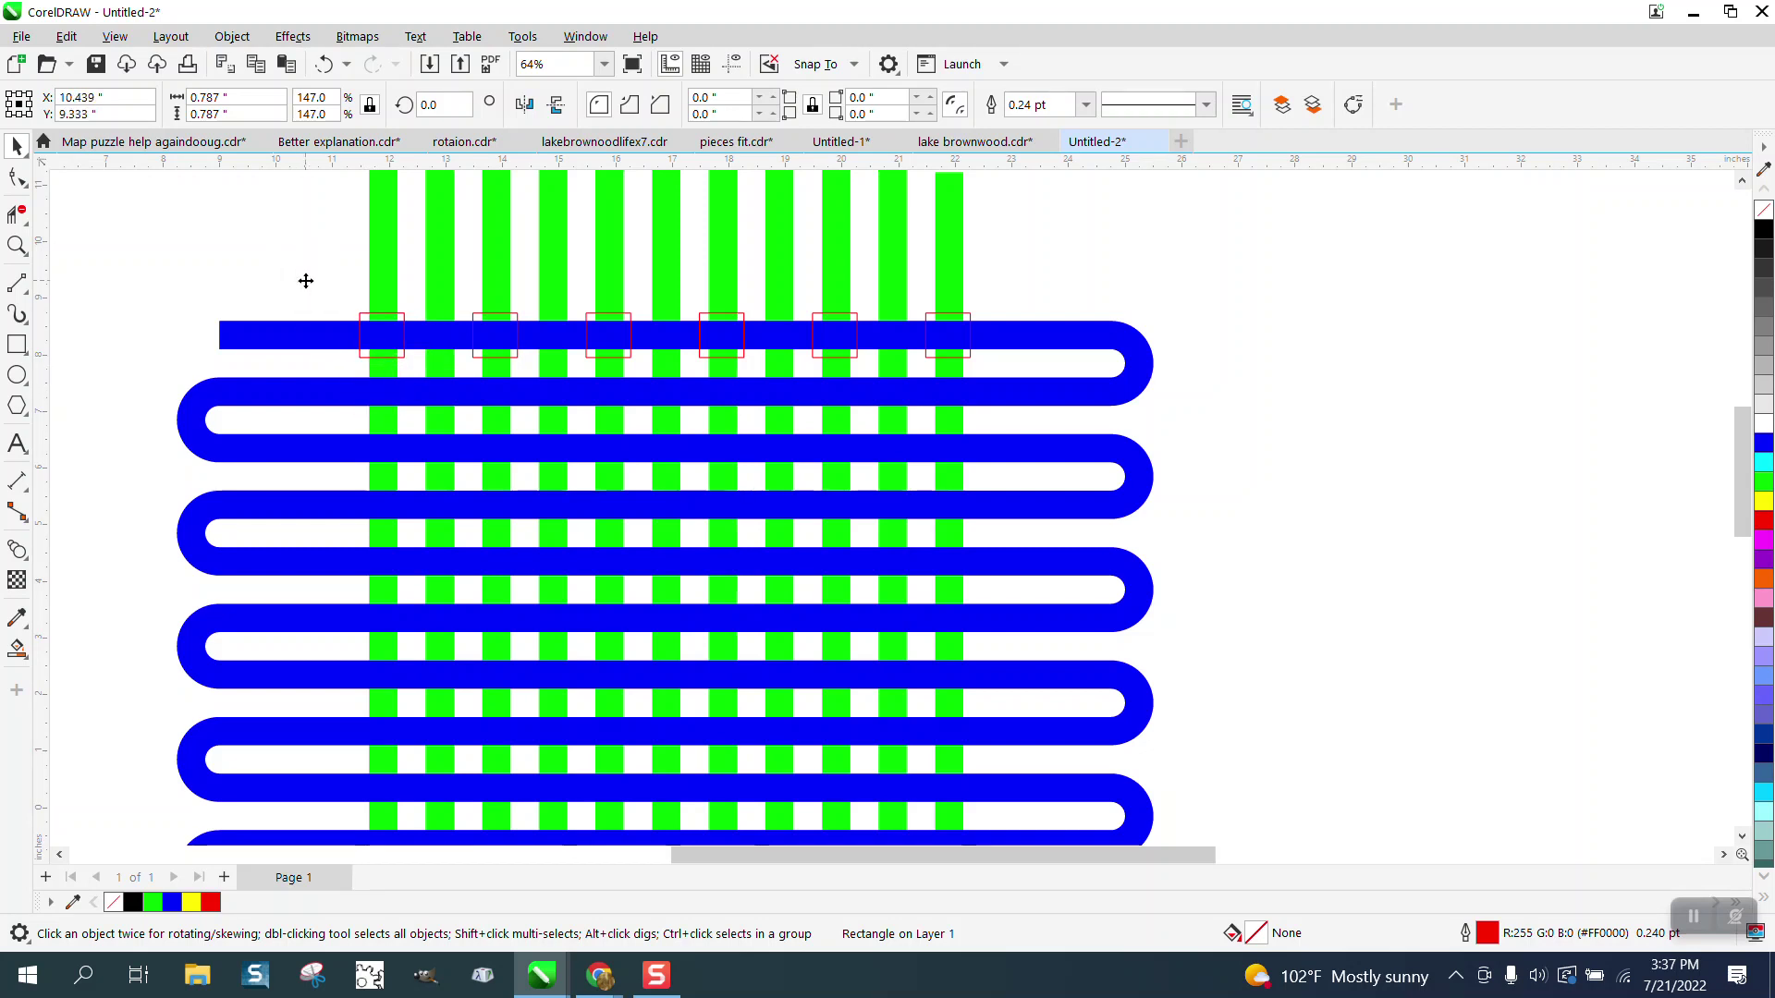
Try placing a duplicate of the first square 2 inches below it on the third blue strip.
{"action": "left_click", "coordinate": [381, 316]}
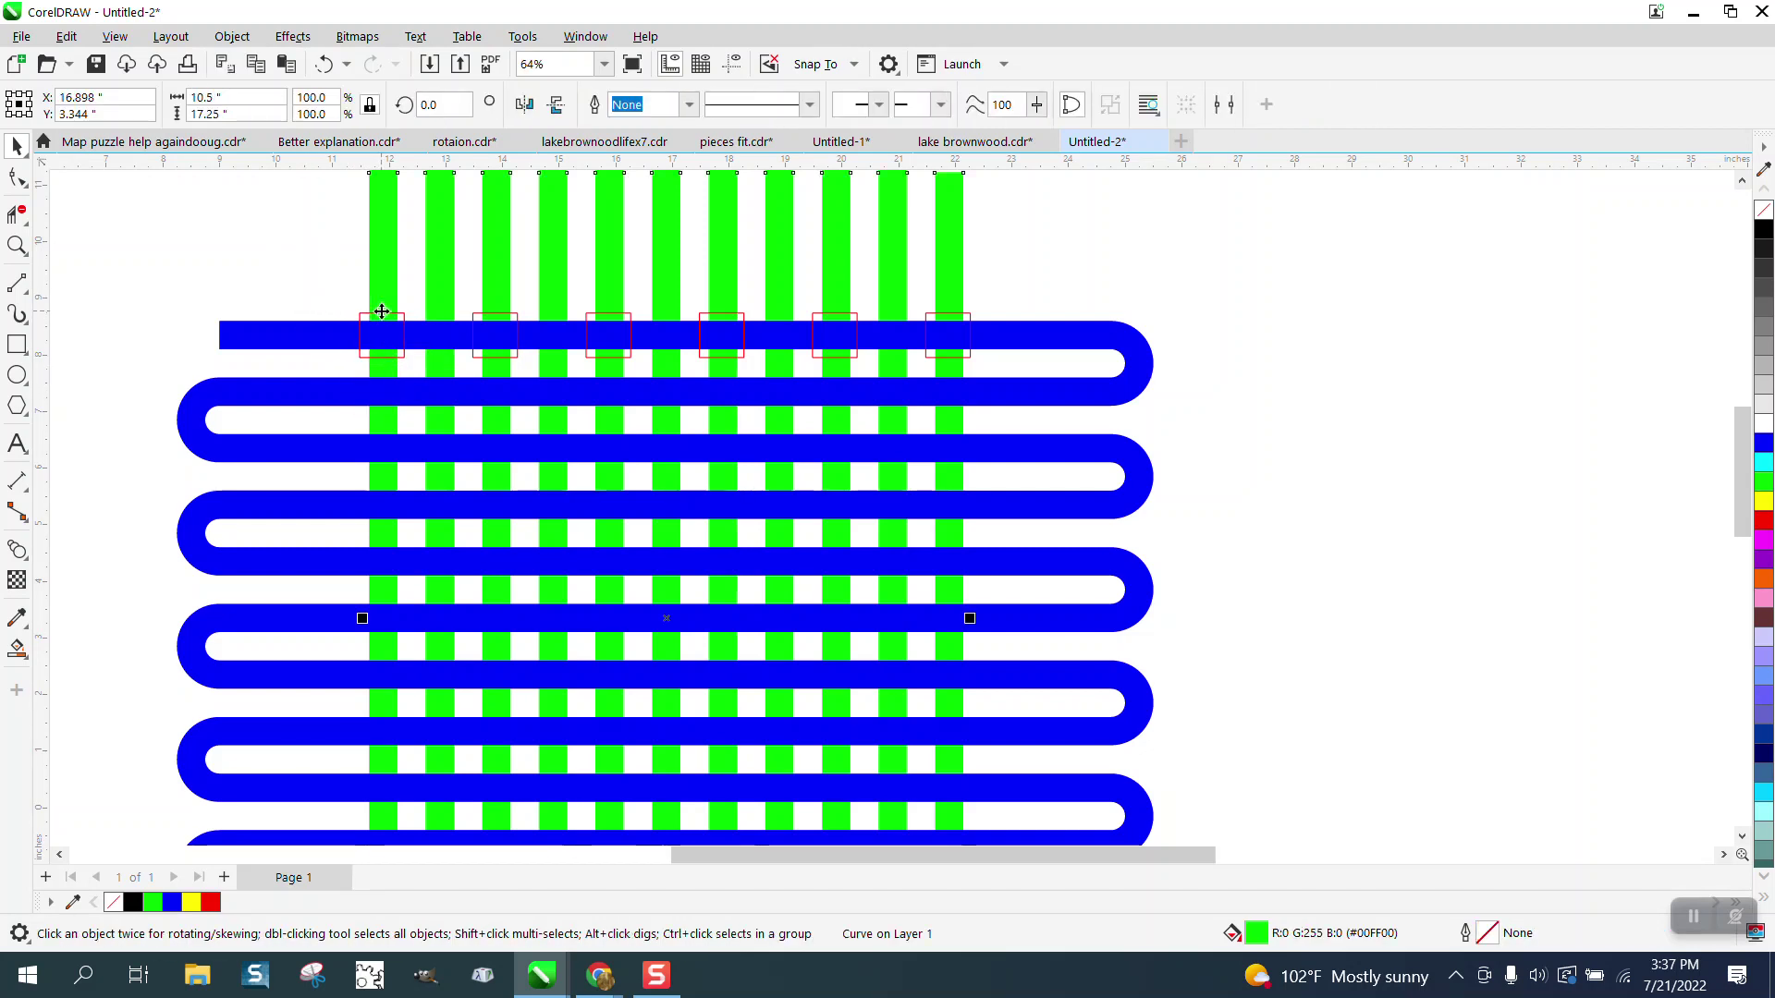
{"action": "key", "text": "Tab"}
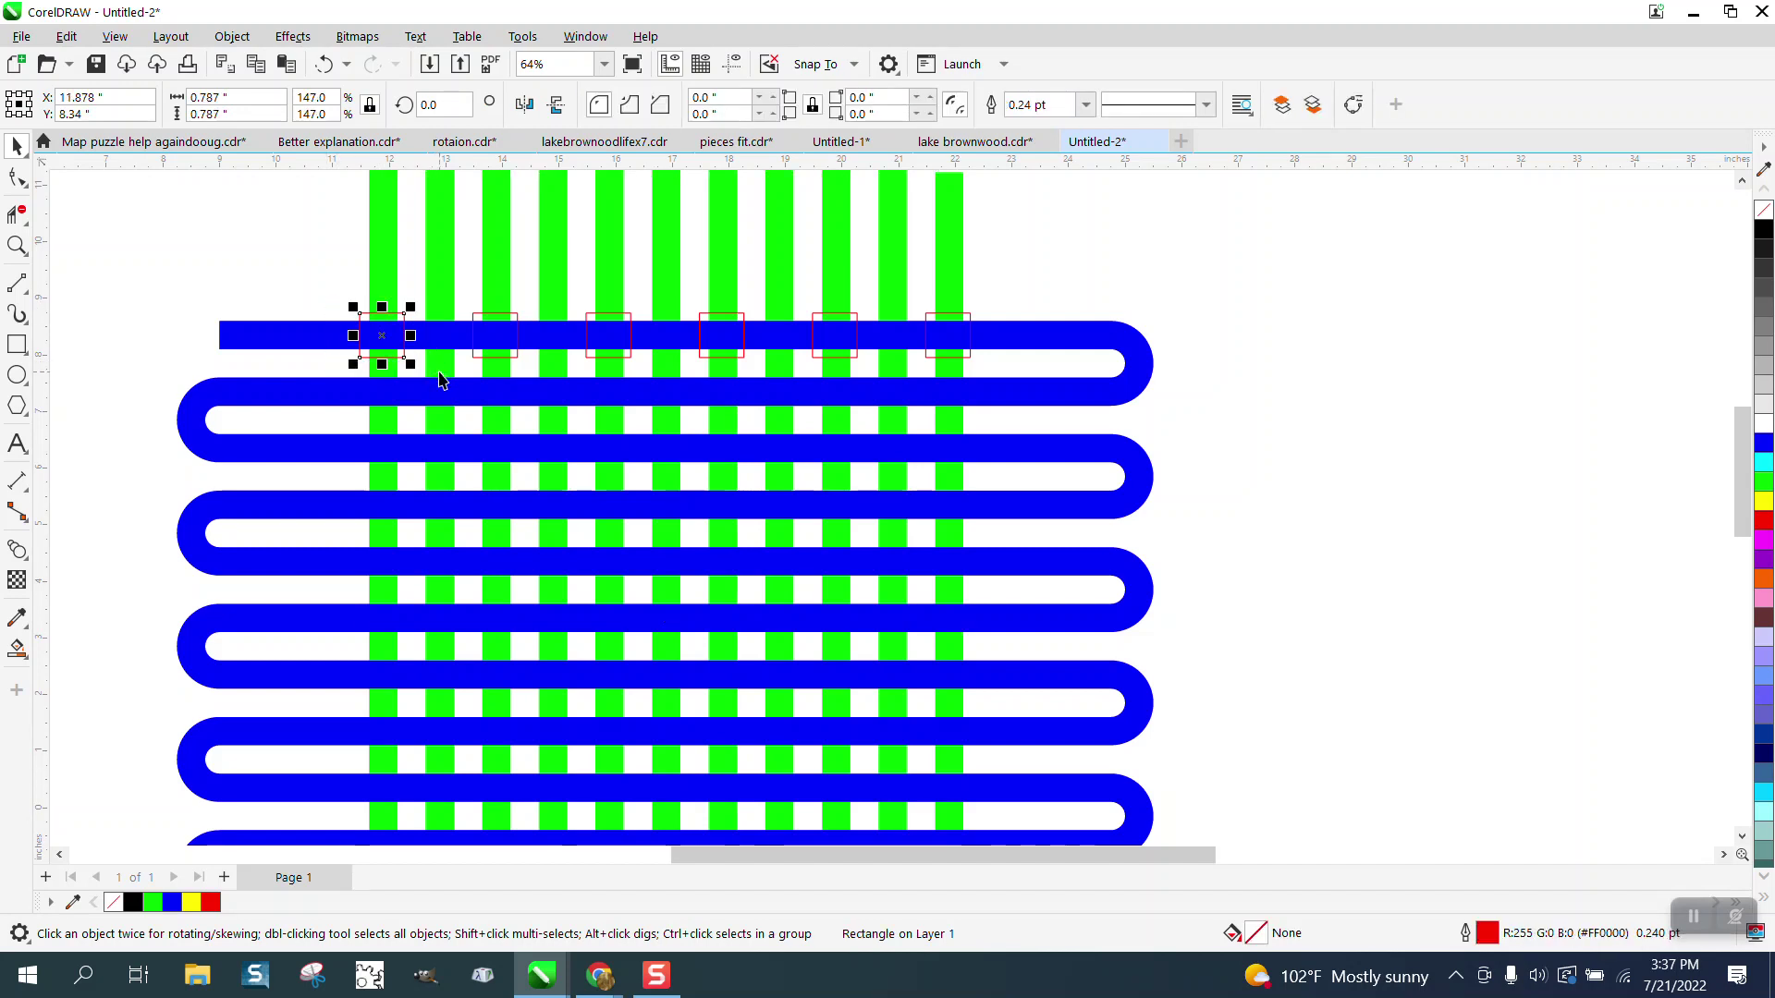
{"action": "key", "text": "ctrl+d"}
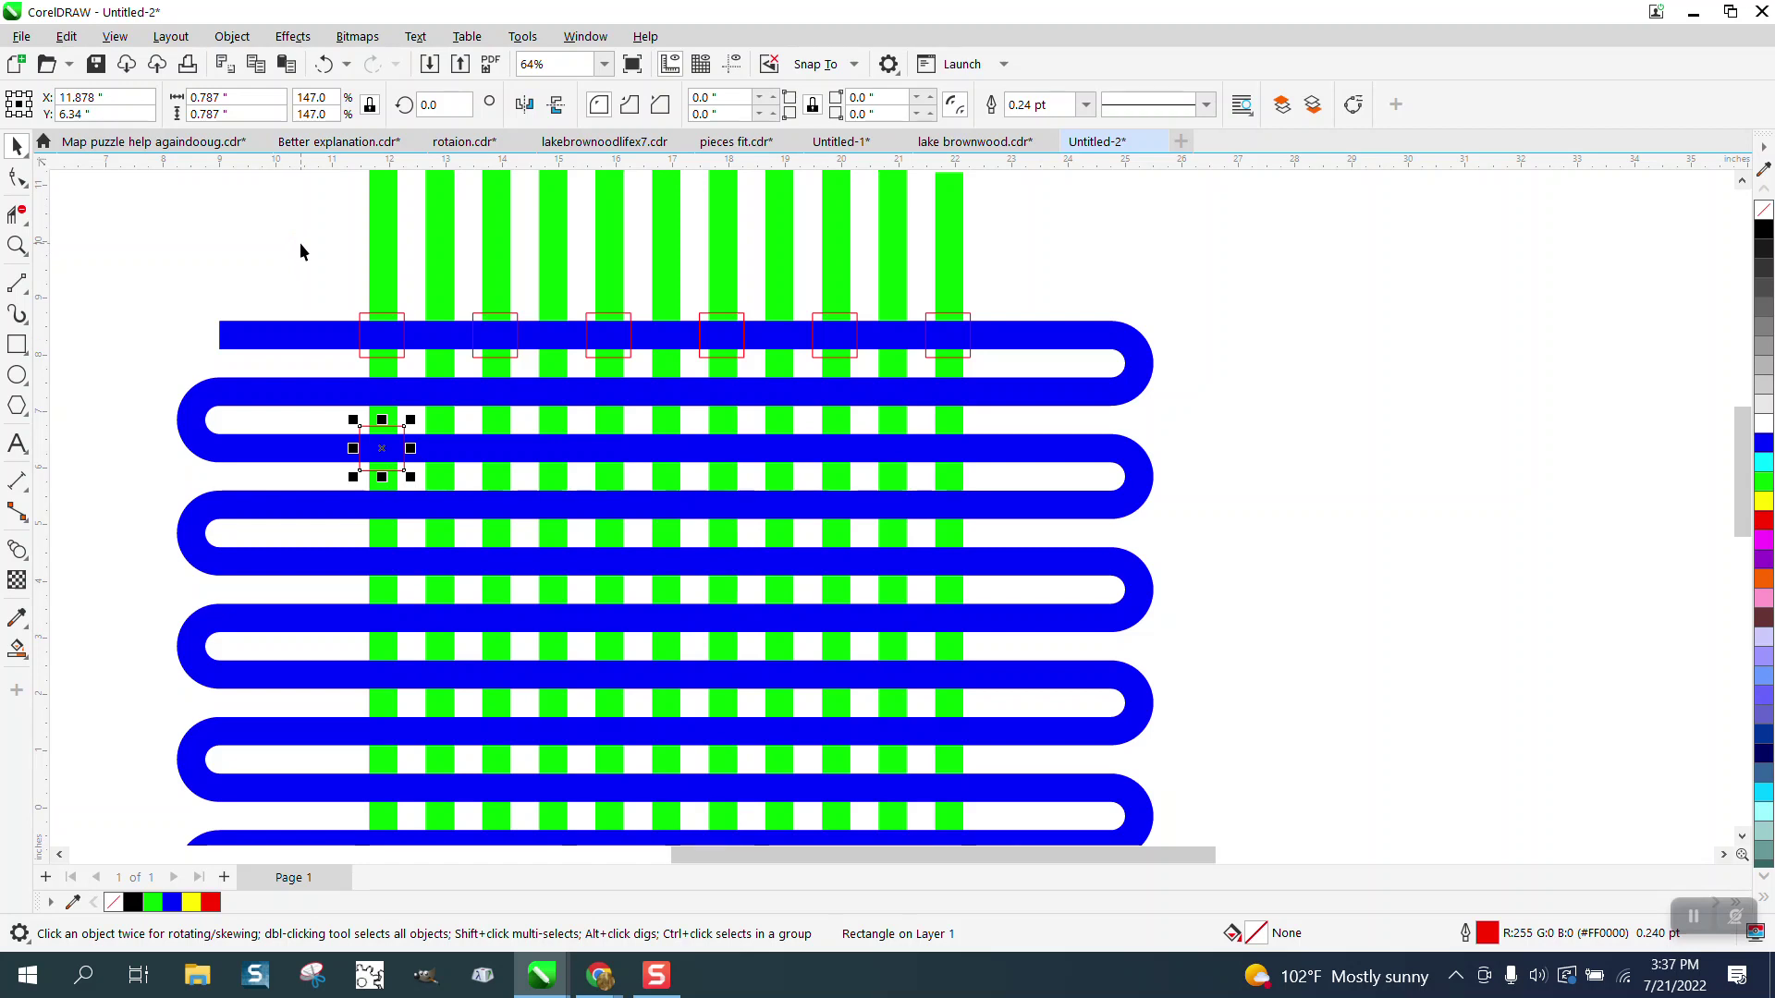
{"action": "left_click", "coordinate": [323, 63]}
Set the nudge distance to 1 inch and place a duplicate of the first square one inch down and one inch right.
{"action": "left_click", "coordinate": [298, 188]}
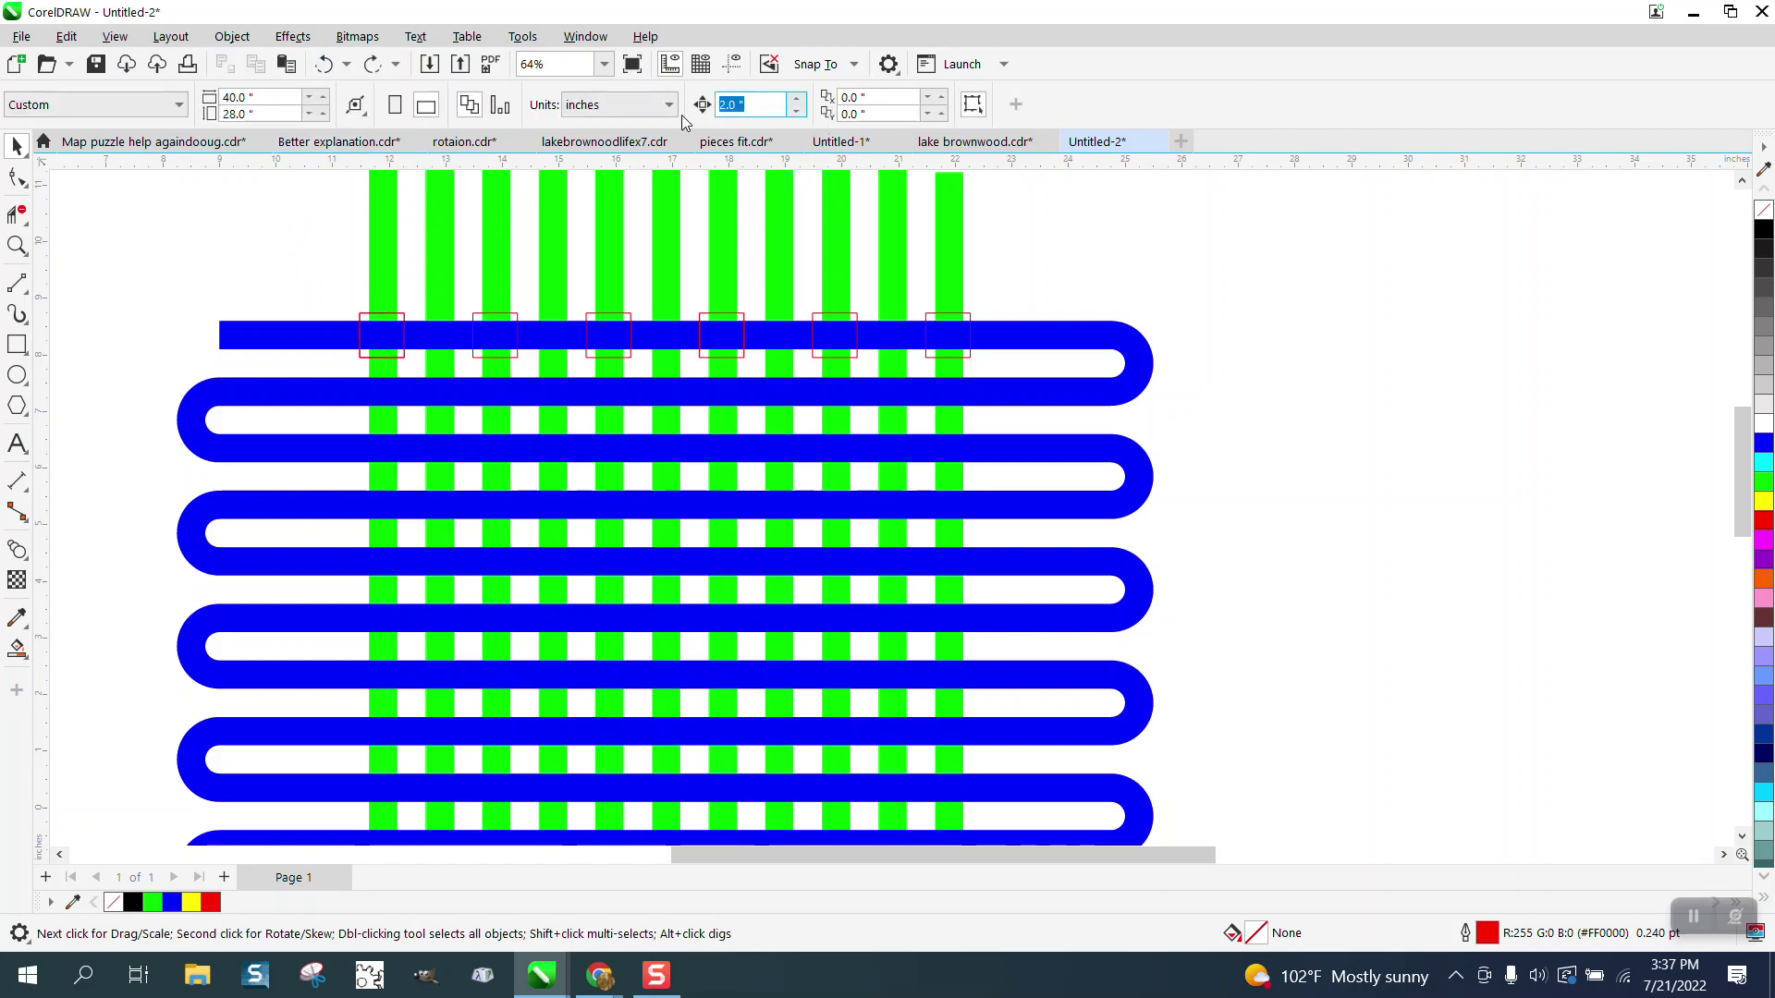
{"action": "type", "text": "1"}
{"action": "left_click", "coordinate": [385, 321]}
{"action": "key", "text": "ctrl+d"}
{"action": "key", "text": "Down"}
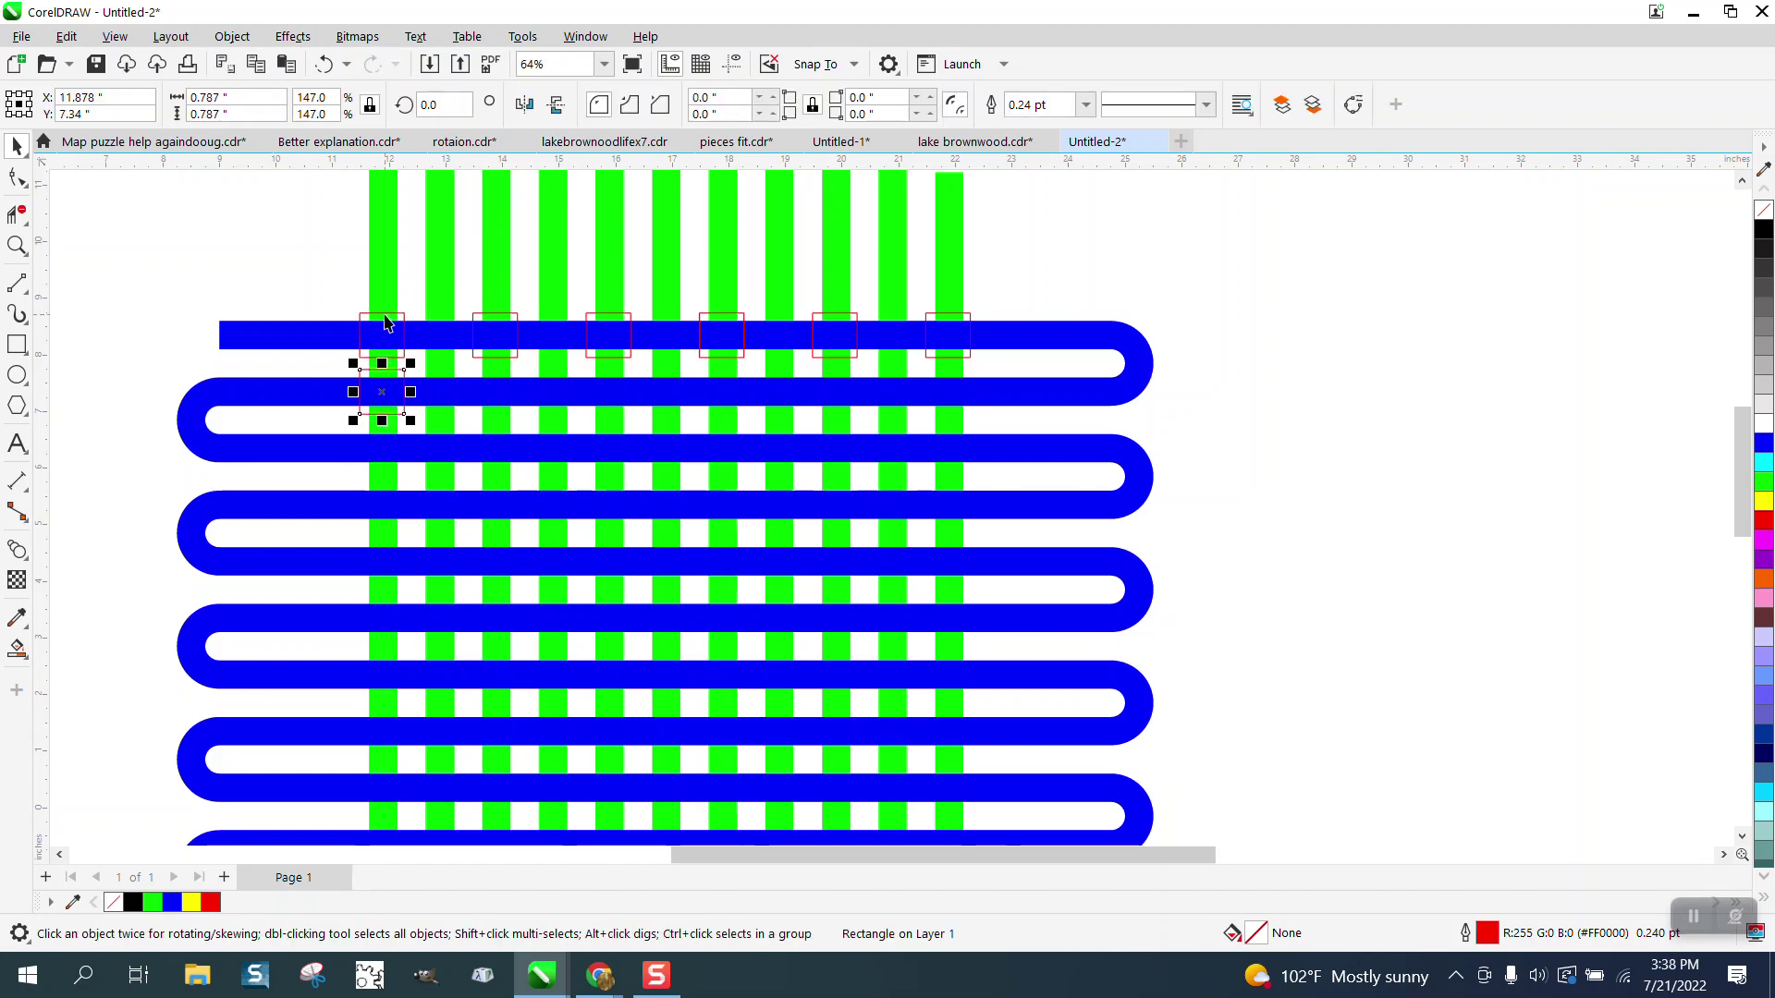
{"action": "key", "text": "Right"}
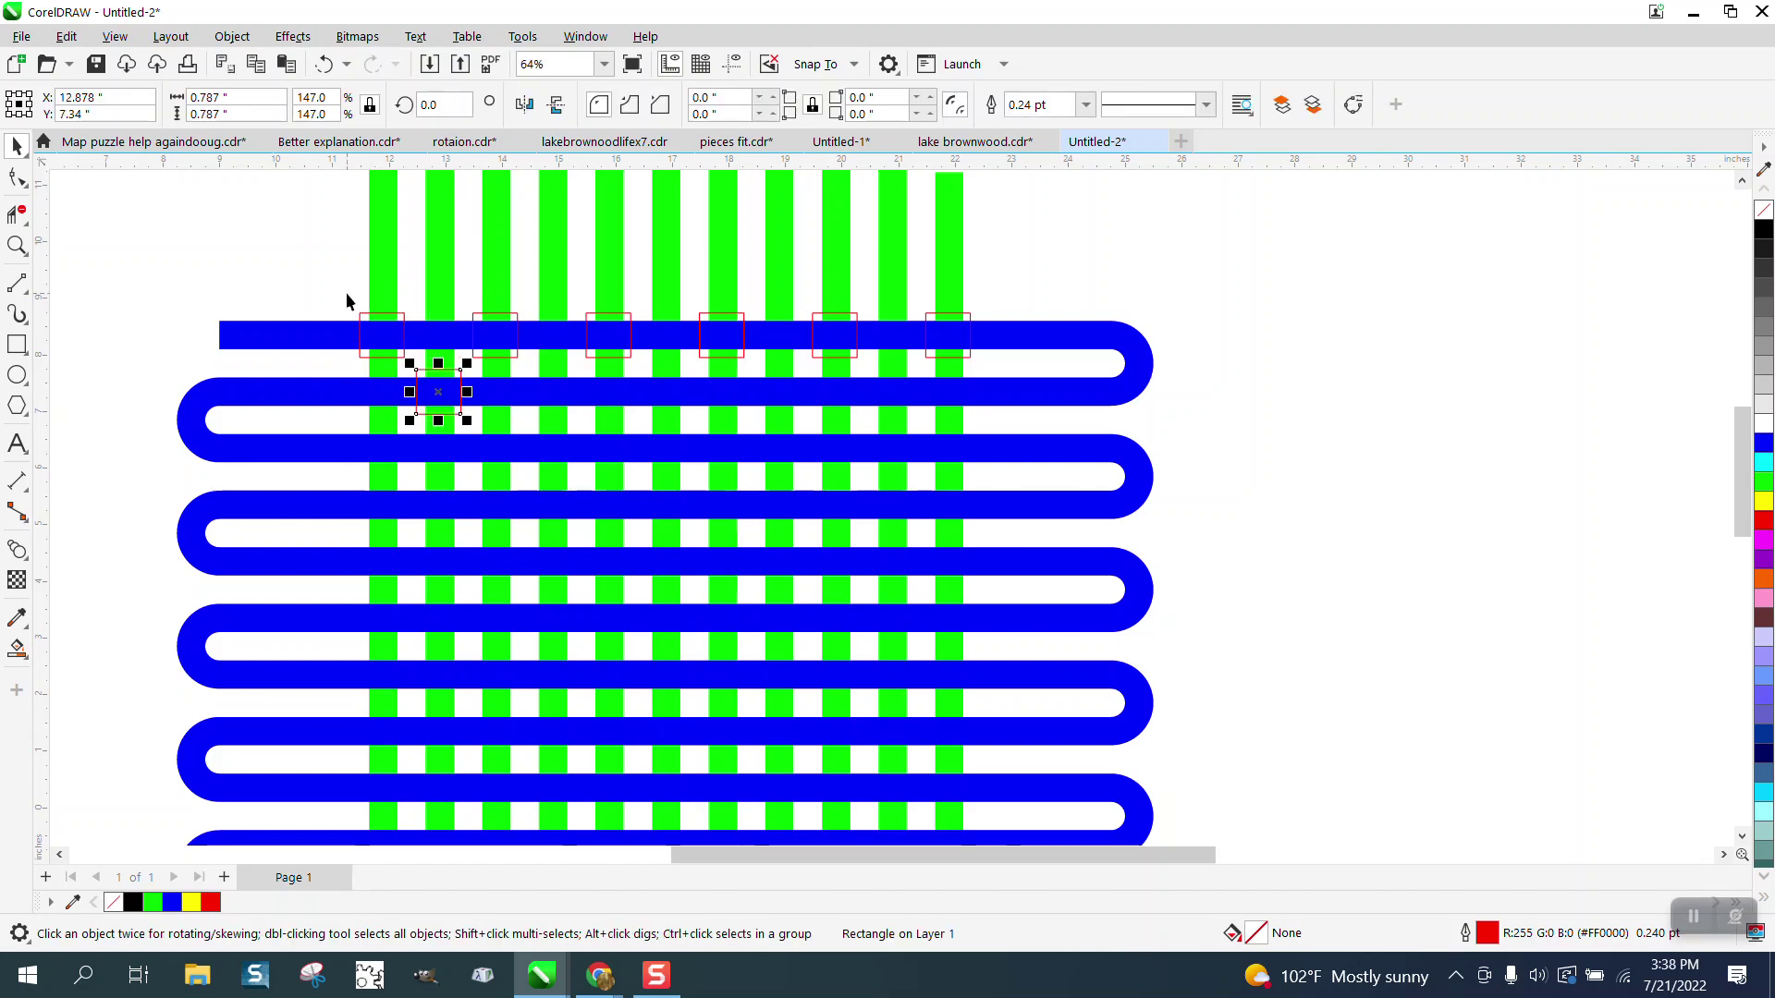
Set the nudge distance to 2 inches and duplicate the offset square four times along the second blue strip.
{"action": "left_click", "coordinate": [1152, 274]}
{"action": "double_click", "coordinate": [751, 105]}
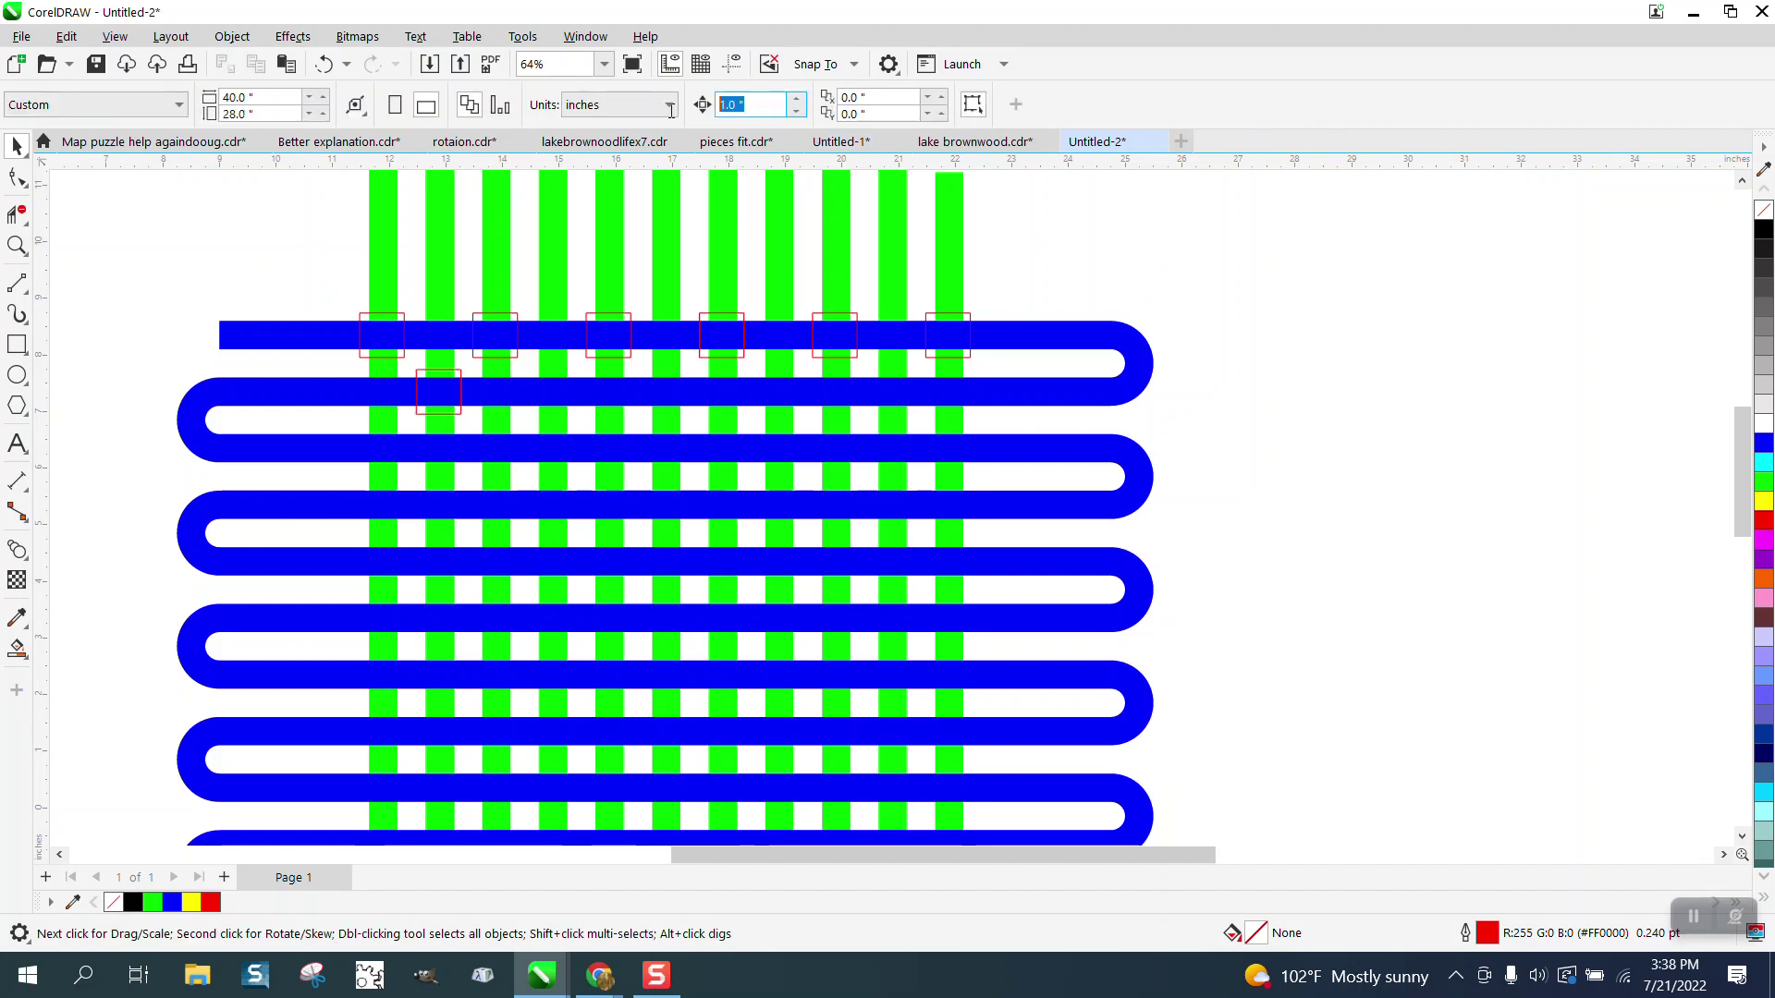
{"action": "type", "text": "2"}
{"action": "key", "text": "Return"}
{"action": "left_click", "coordinate": [460, 381]}
{"action": "key", "text": "Right"}
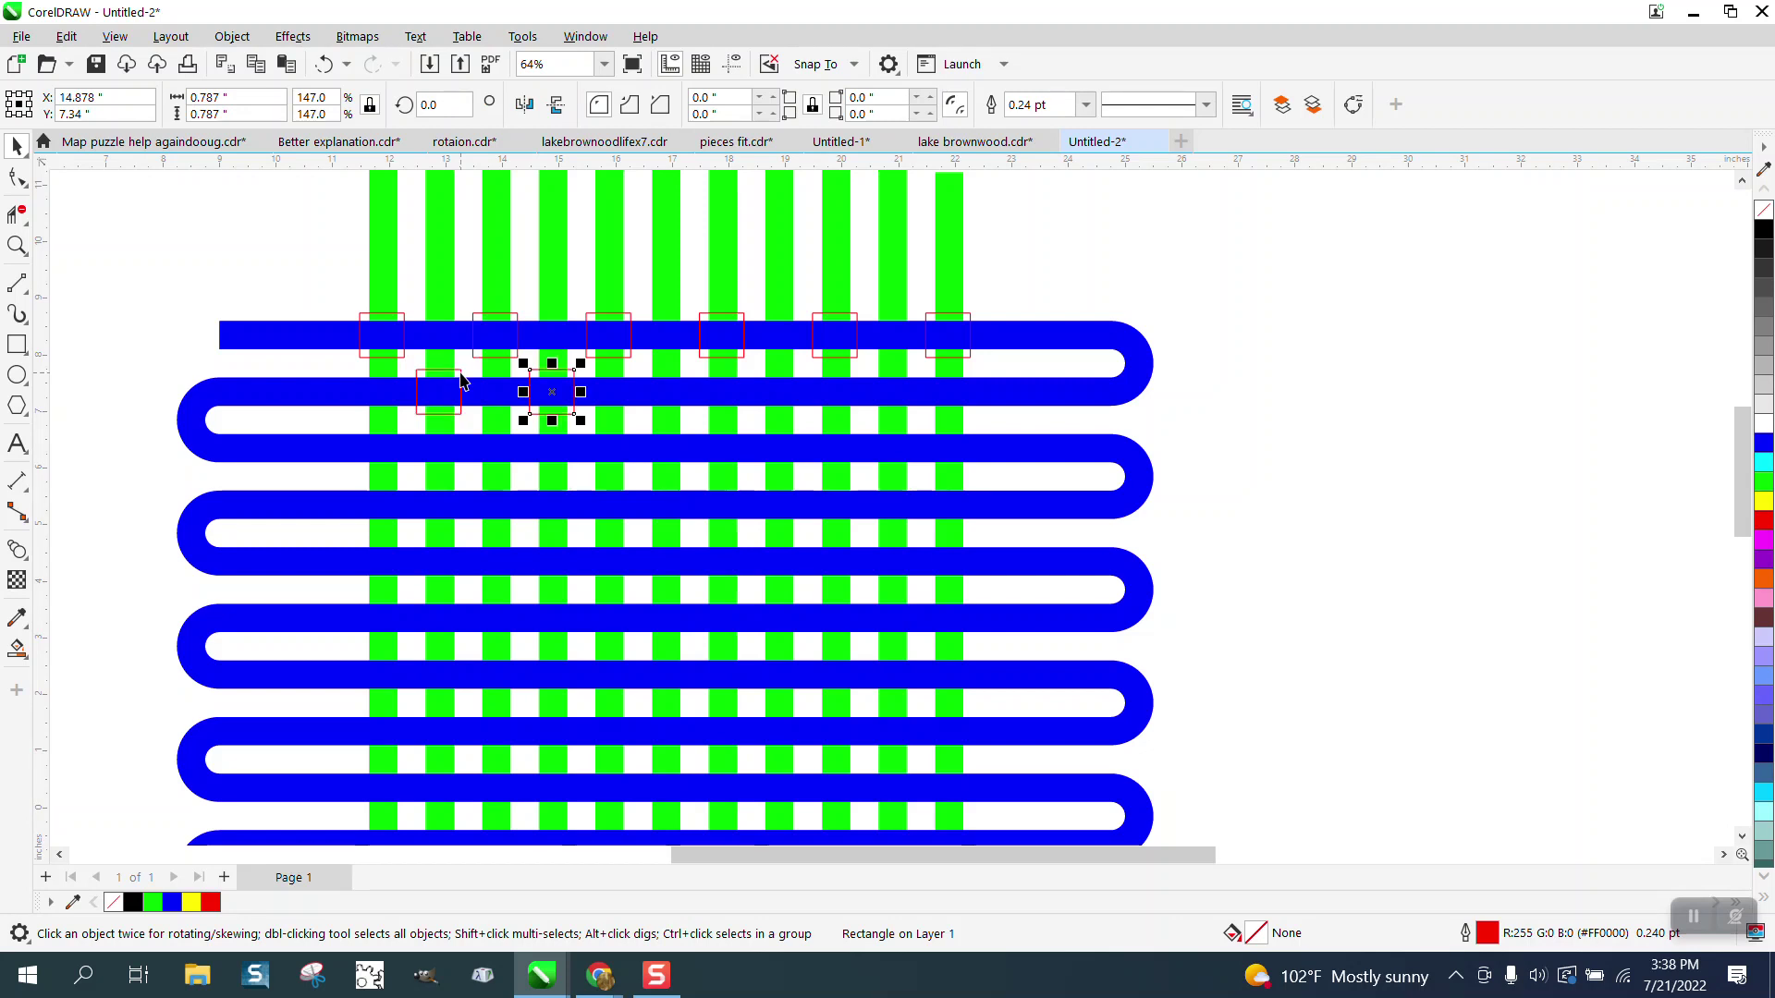
{"action": "key", "text": "Right"}
{"action": "key", "text": "Right"}
{"action": "key", "text": "Right"}
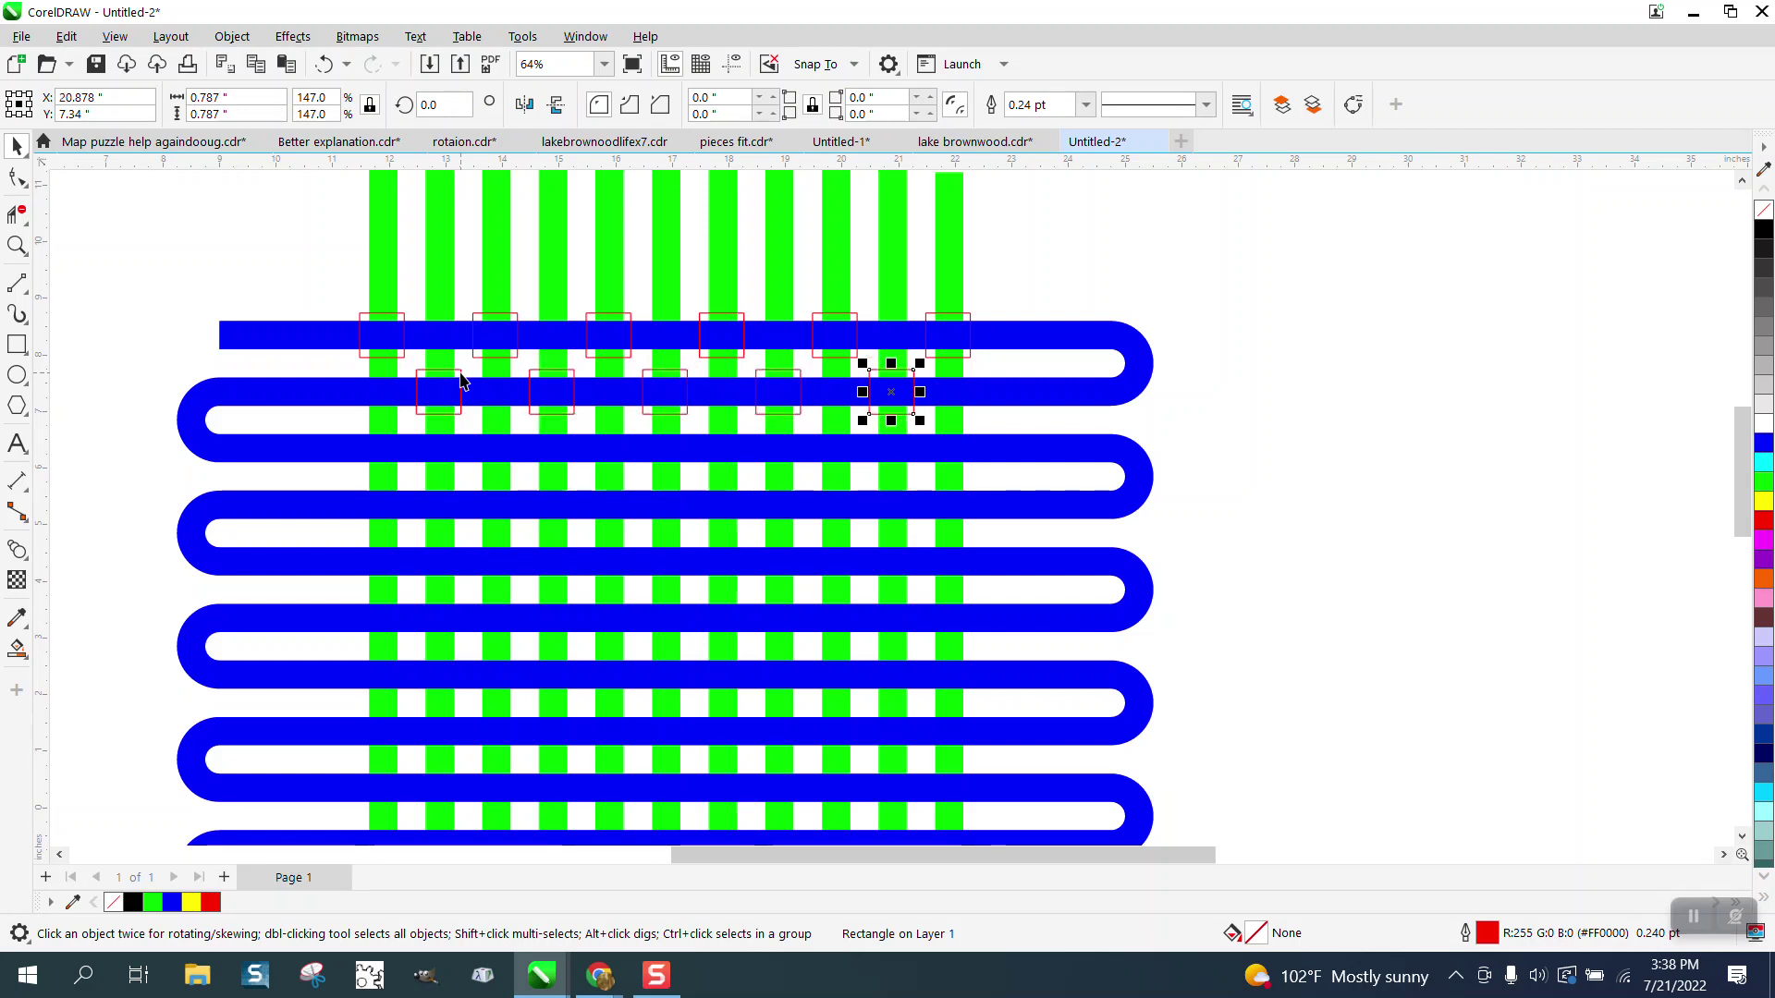
Duplicate the two rows of squares downward five times at 2-inch spacing to cover the remaining blue strips.
{"action": "left_click_drag", "start_coordinate": [334, 298], "coordinate": [1042, 443]}
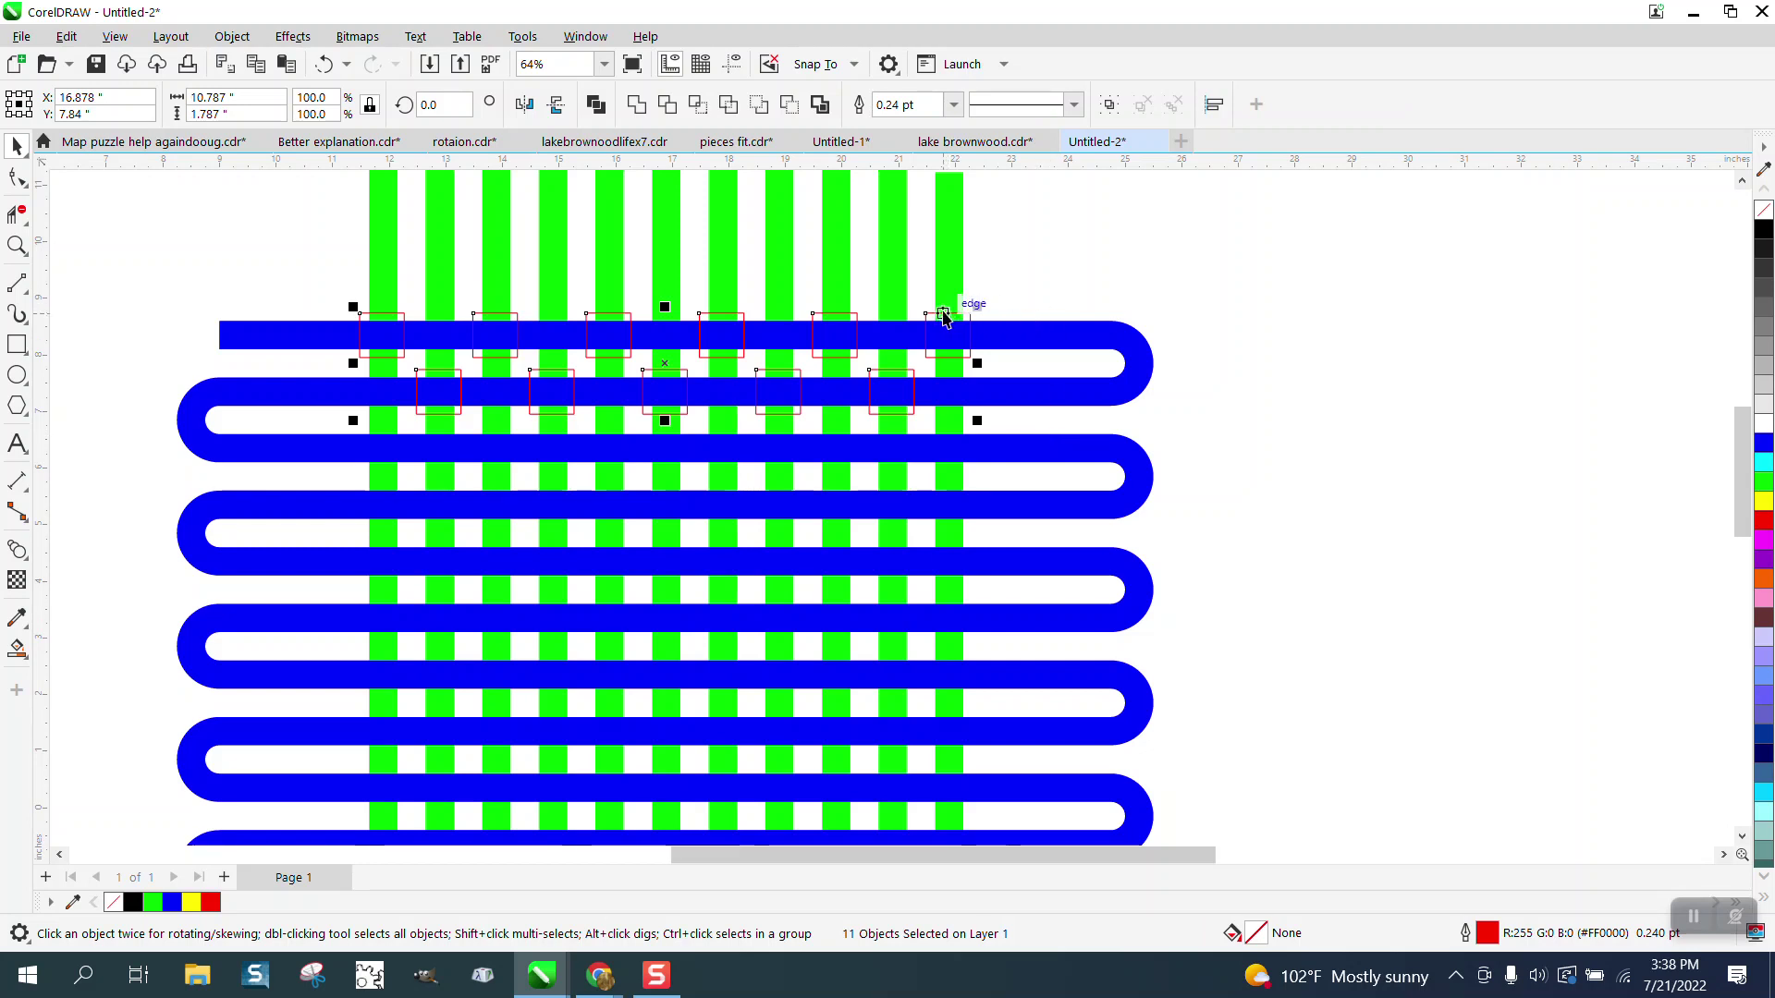
{"action": "key", "text": "plus"}
{"action": "key", "text": "Down"}
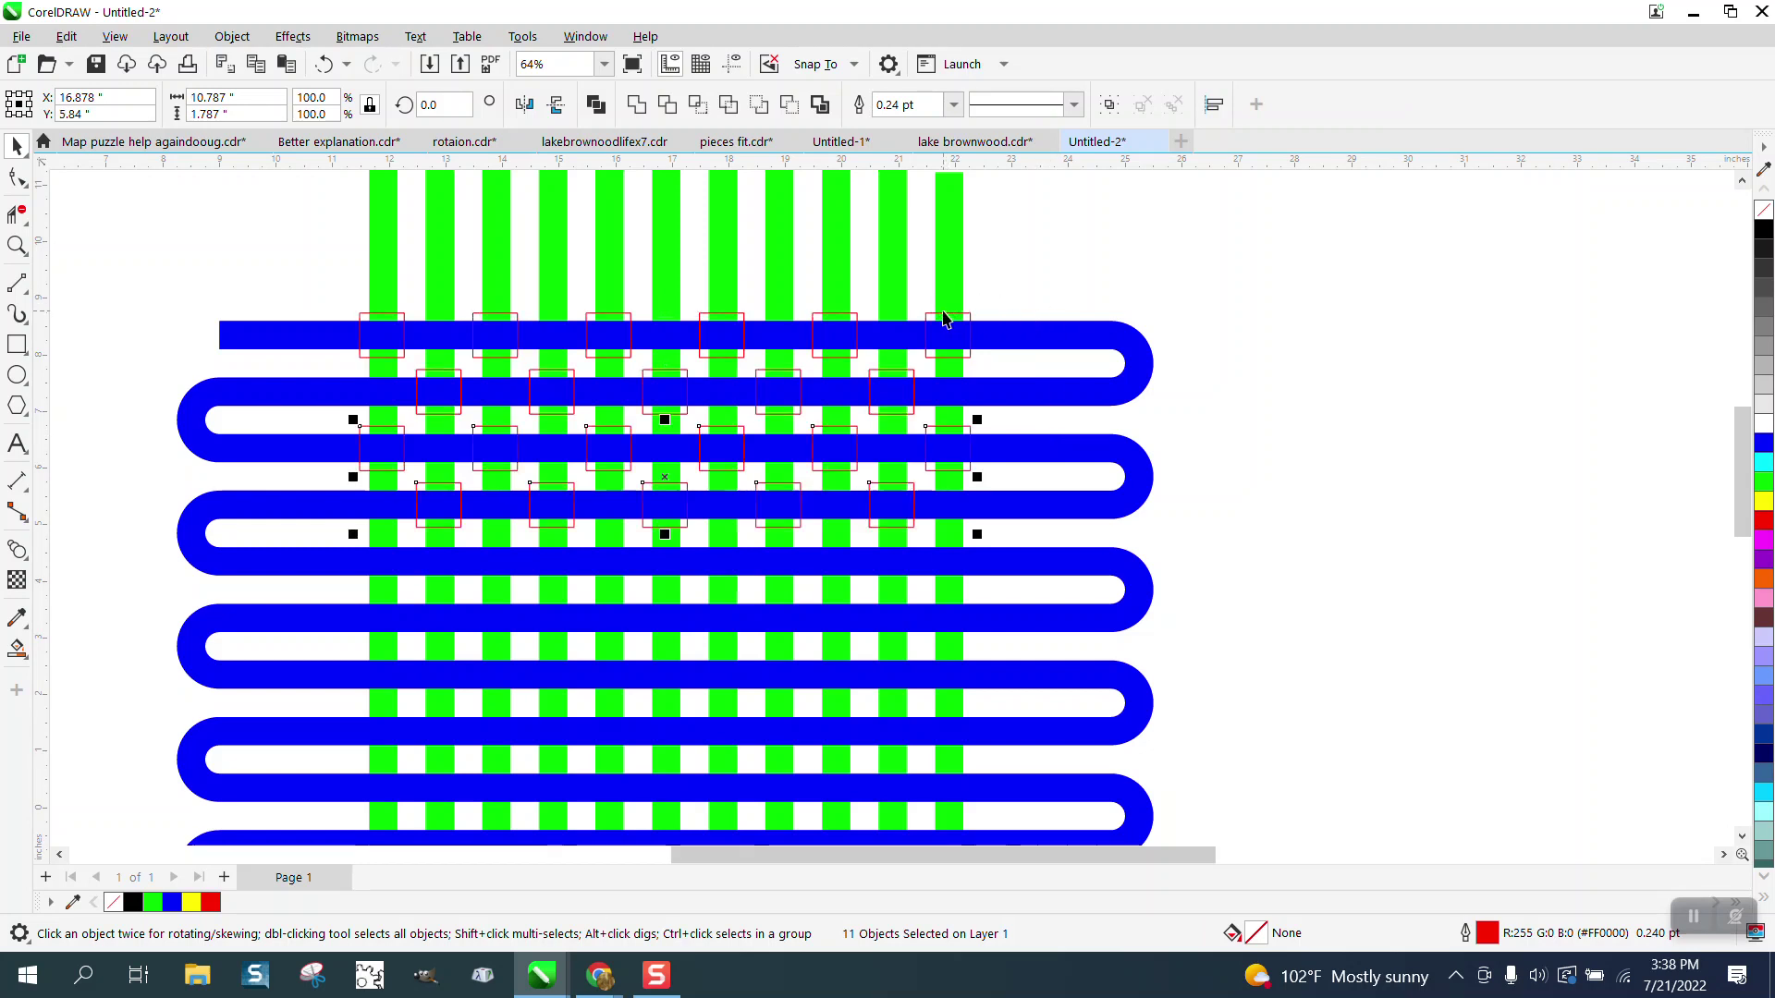
{"action": "key", "text": "plus"}
{"action": "key", "text": "Down"}
{"action": "key", "text": "plus"}
{"action": "key", "text": "Down"}
{"action": "key", "text": "plus"}
{"action": "key", "text": "Down"}
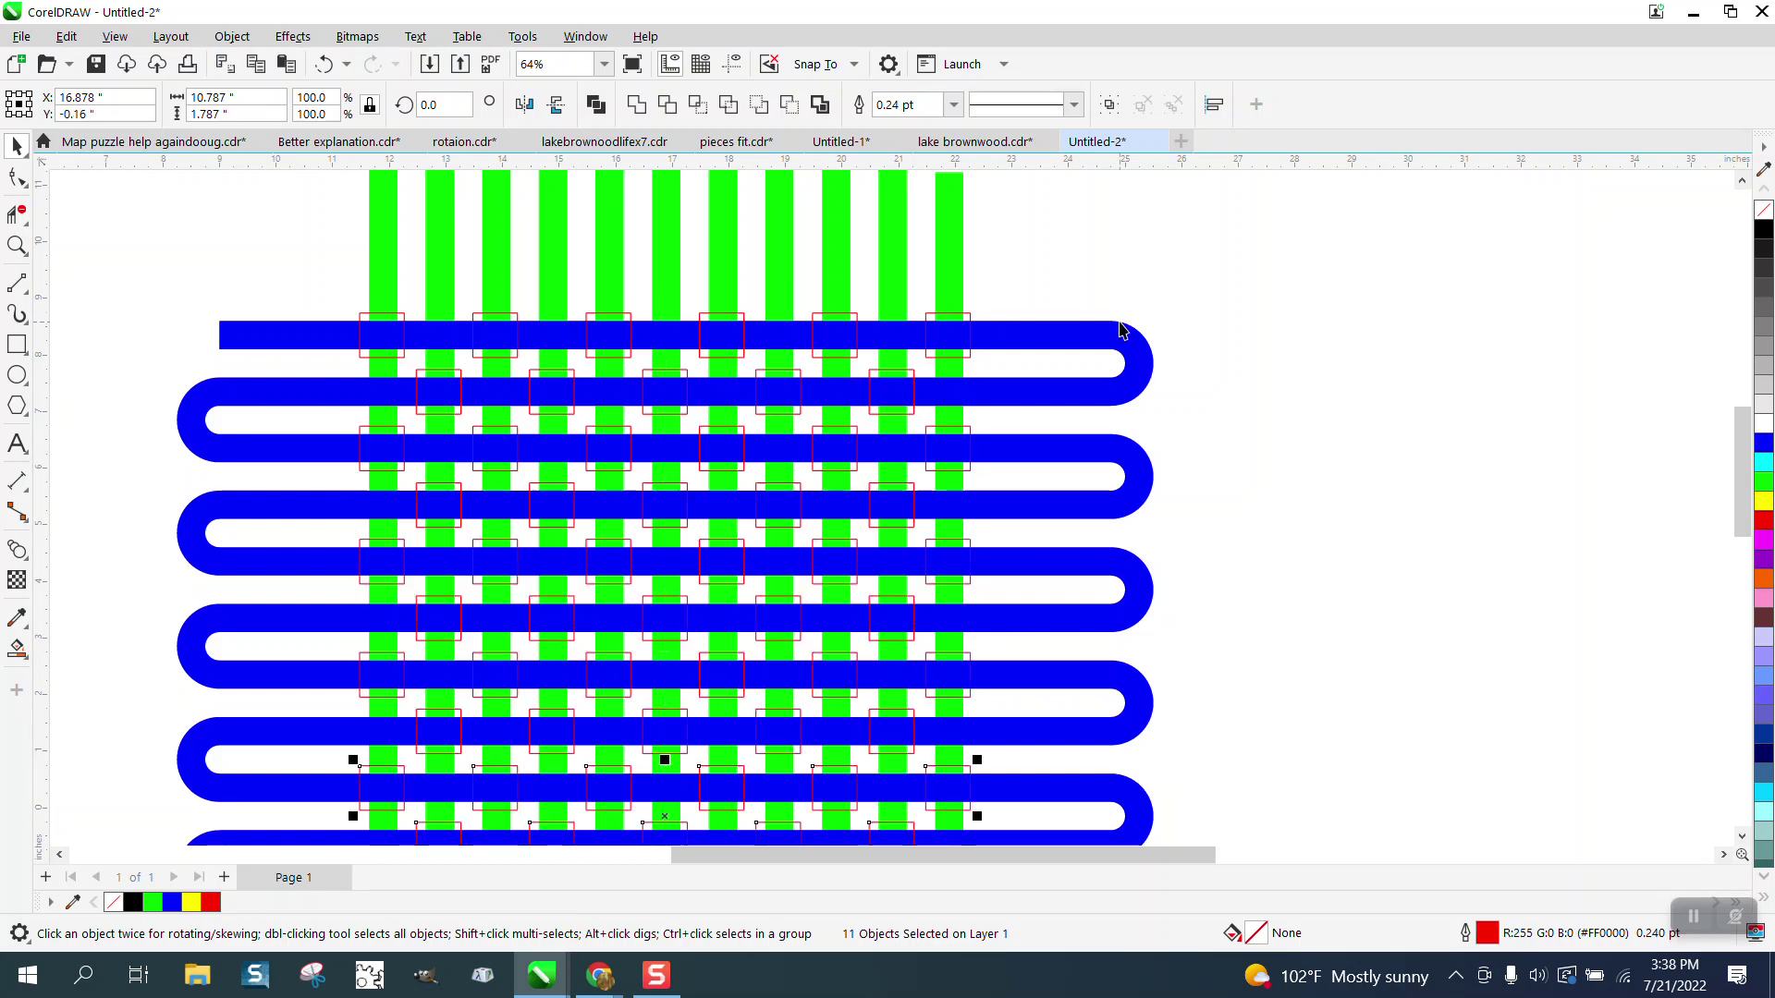
{"action": "scroll", "coordinate": [1121, 331], "scroll_direction": "down", "scroll_amount": 1}
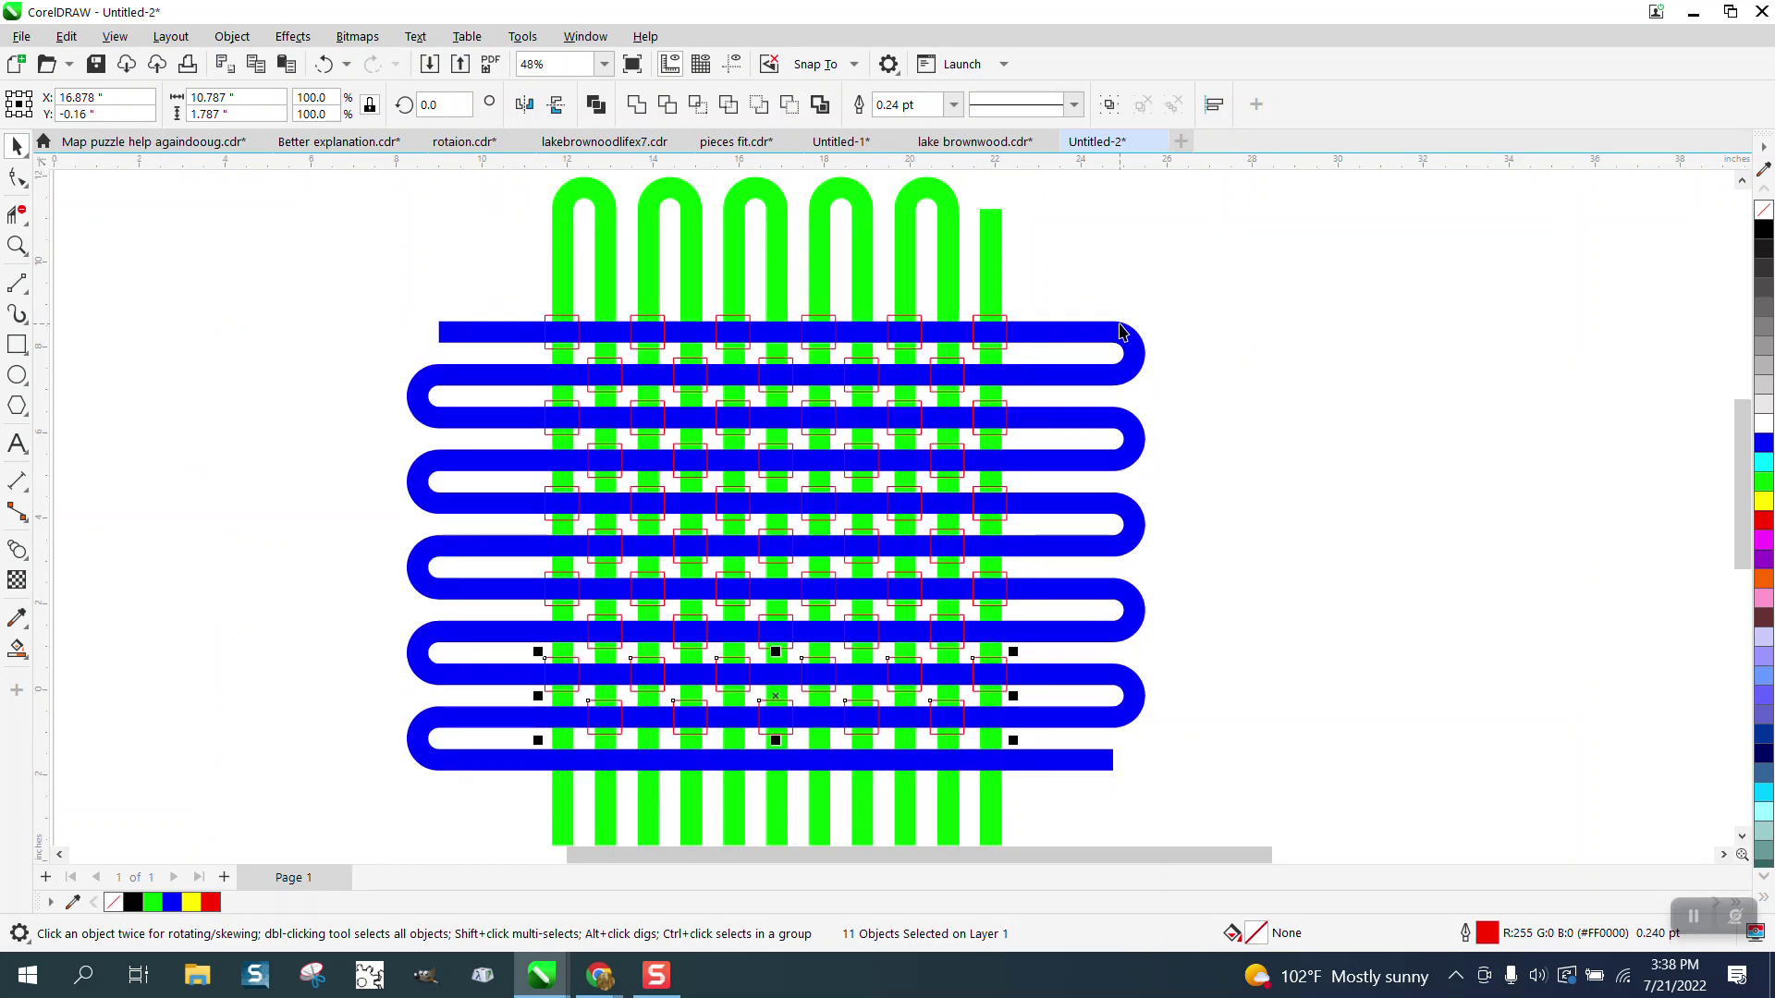
{"action": "key", "text": "plus"}
{"action": "key", "text": "Down"}
Delete the extra row of squares below the last blue strip.
{"action": "scroll", "coordinate": [818, 428], "scroll_direction": "down", "scroll_amount": 1}
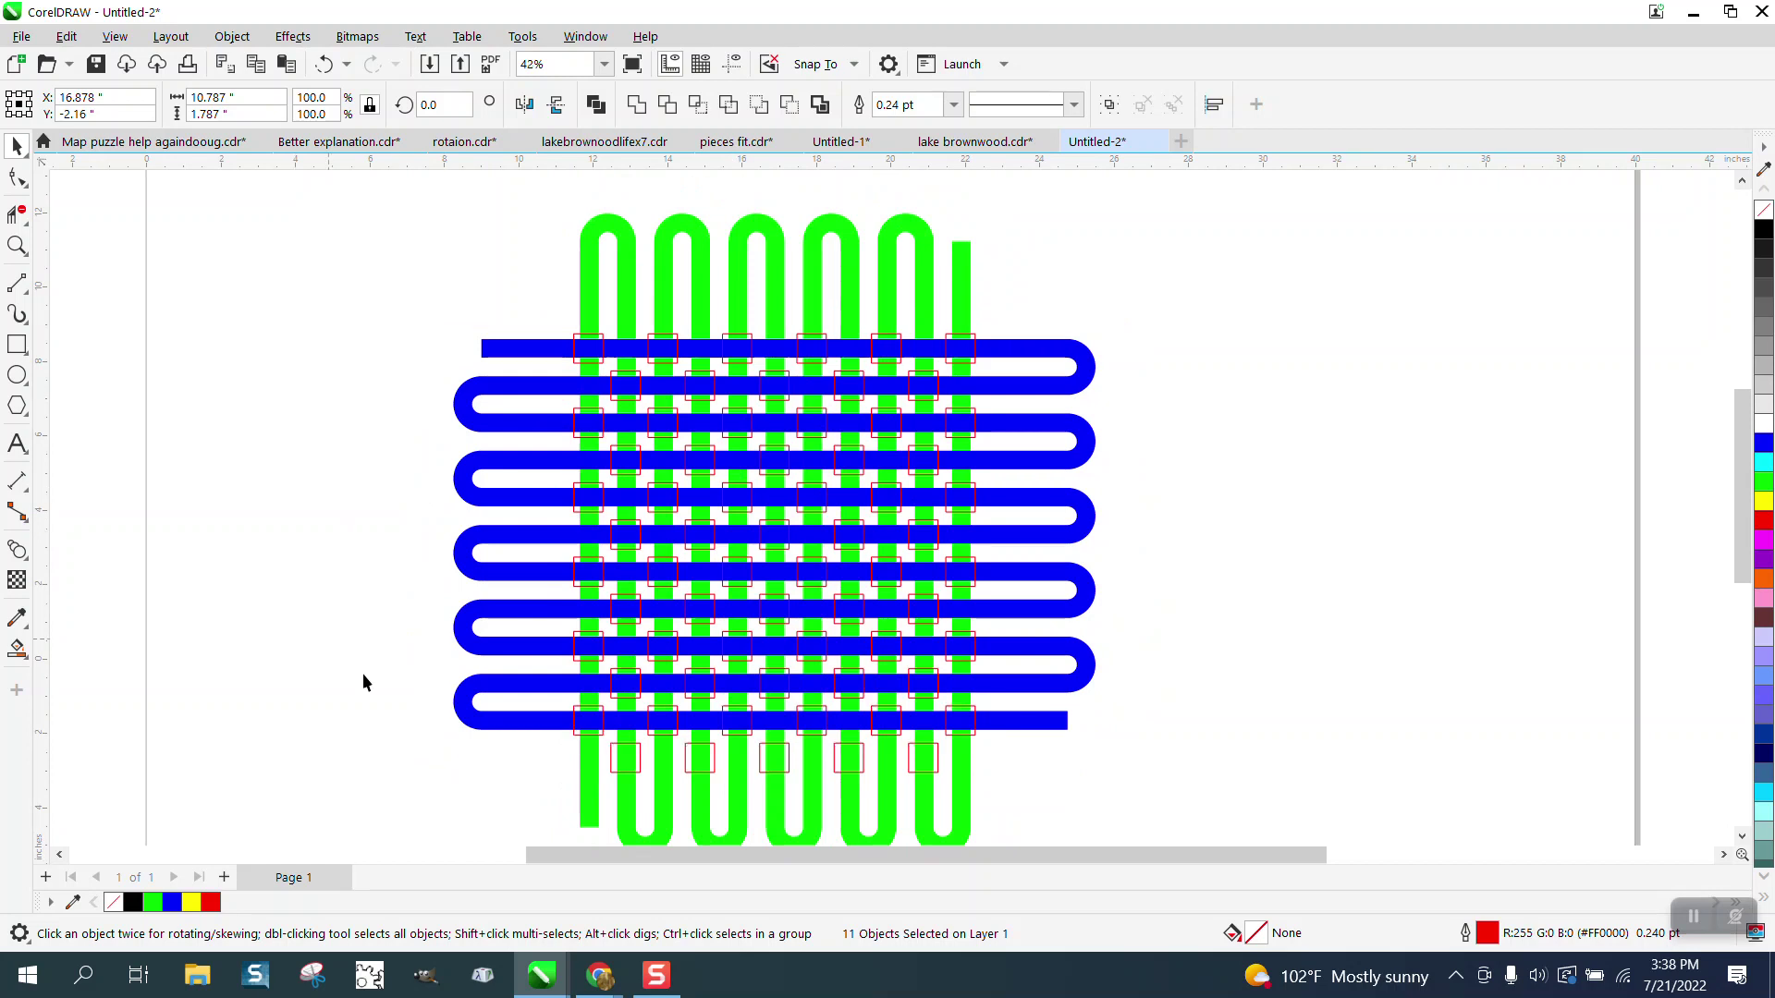
{"action": "left_click", "coordinate": [481, 755]}
{"action": "left_click_drag", "start_coordinate": [445, 742], "coordinate": [1002, 782]}
{"action": "key", "text": "Delete"}
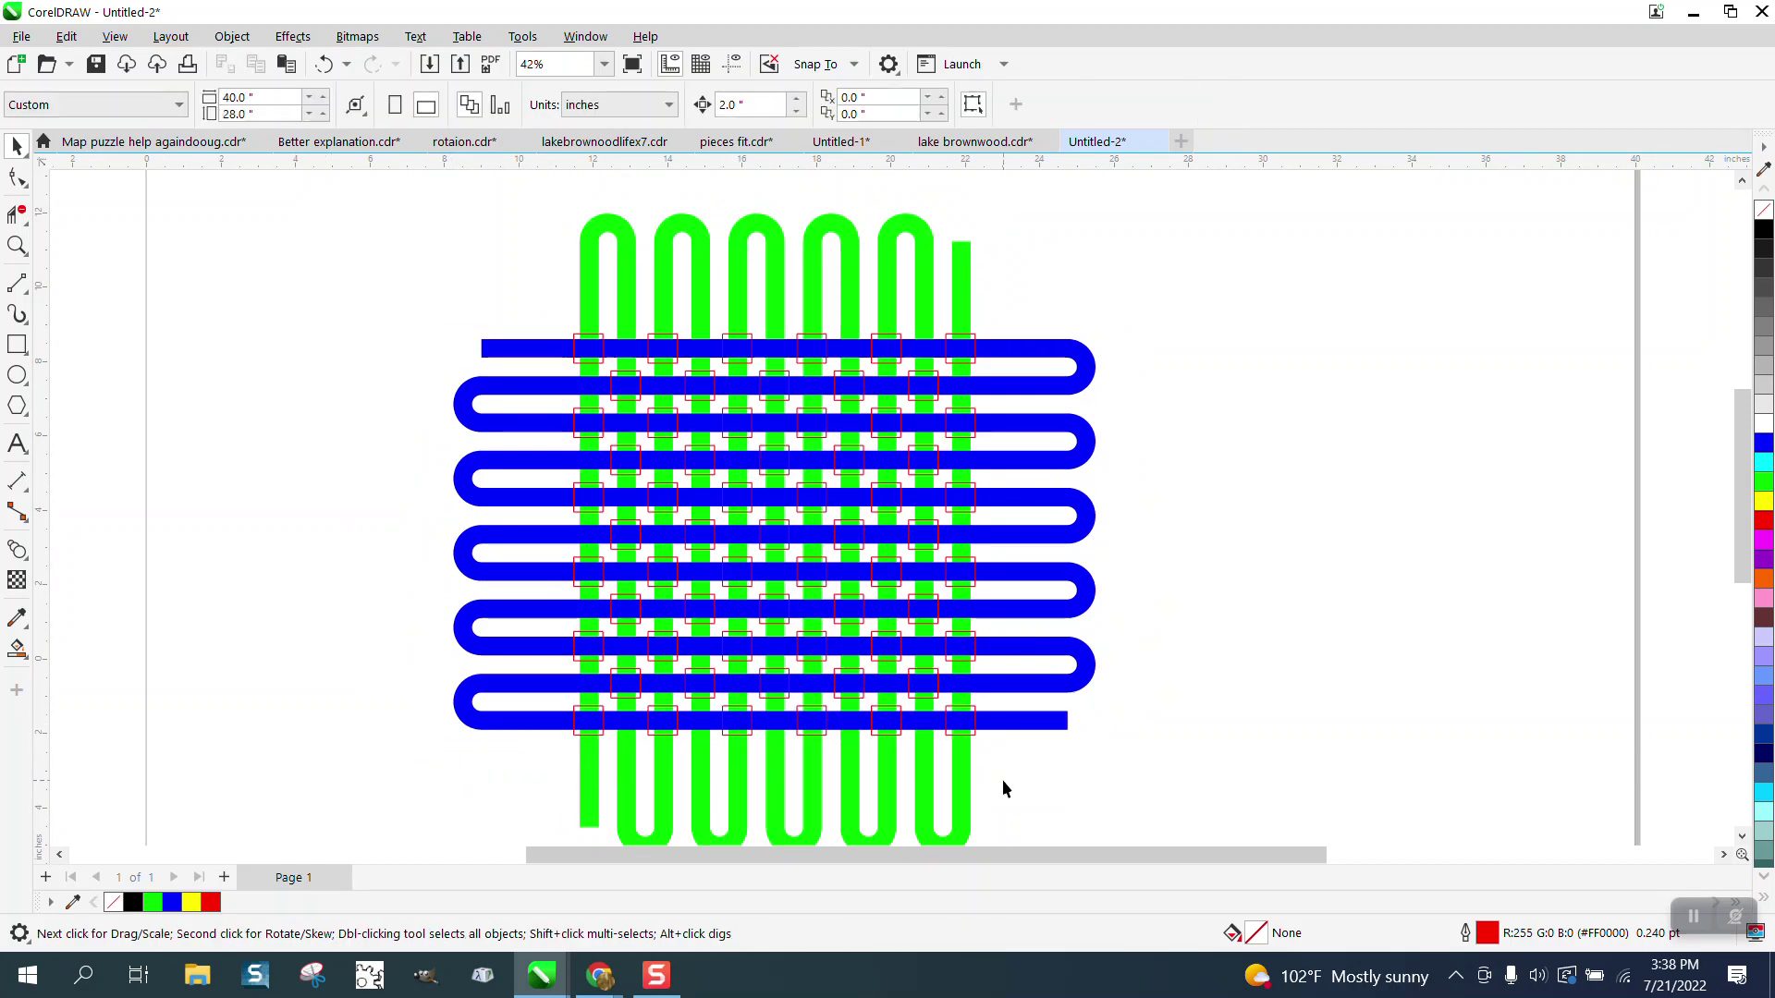
Move the blue serpentine curve 15 inches to the right, clear of the green curve.
{"action": "left_click", "coordinate": [1079, 354]}
{"action": "left_click", "coordinate": [1093, 314]}
{"action": "left_click", "coordinate": [1077, 365]}
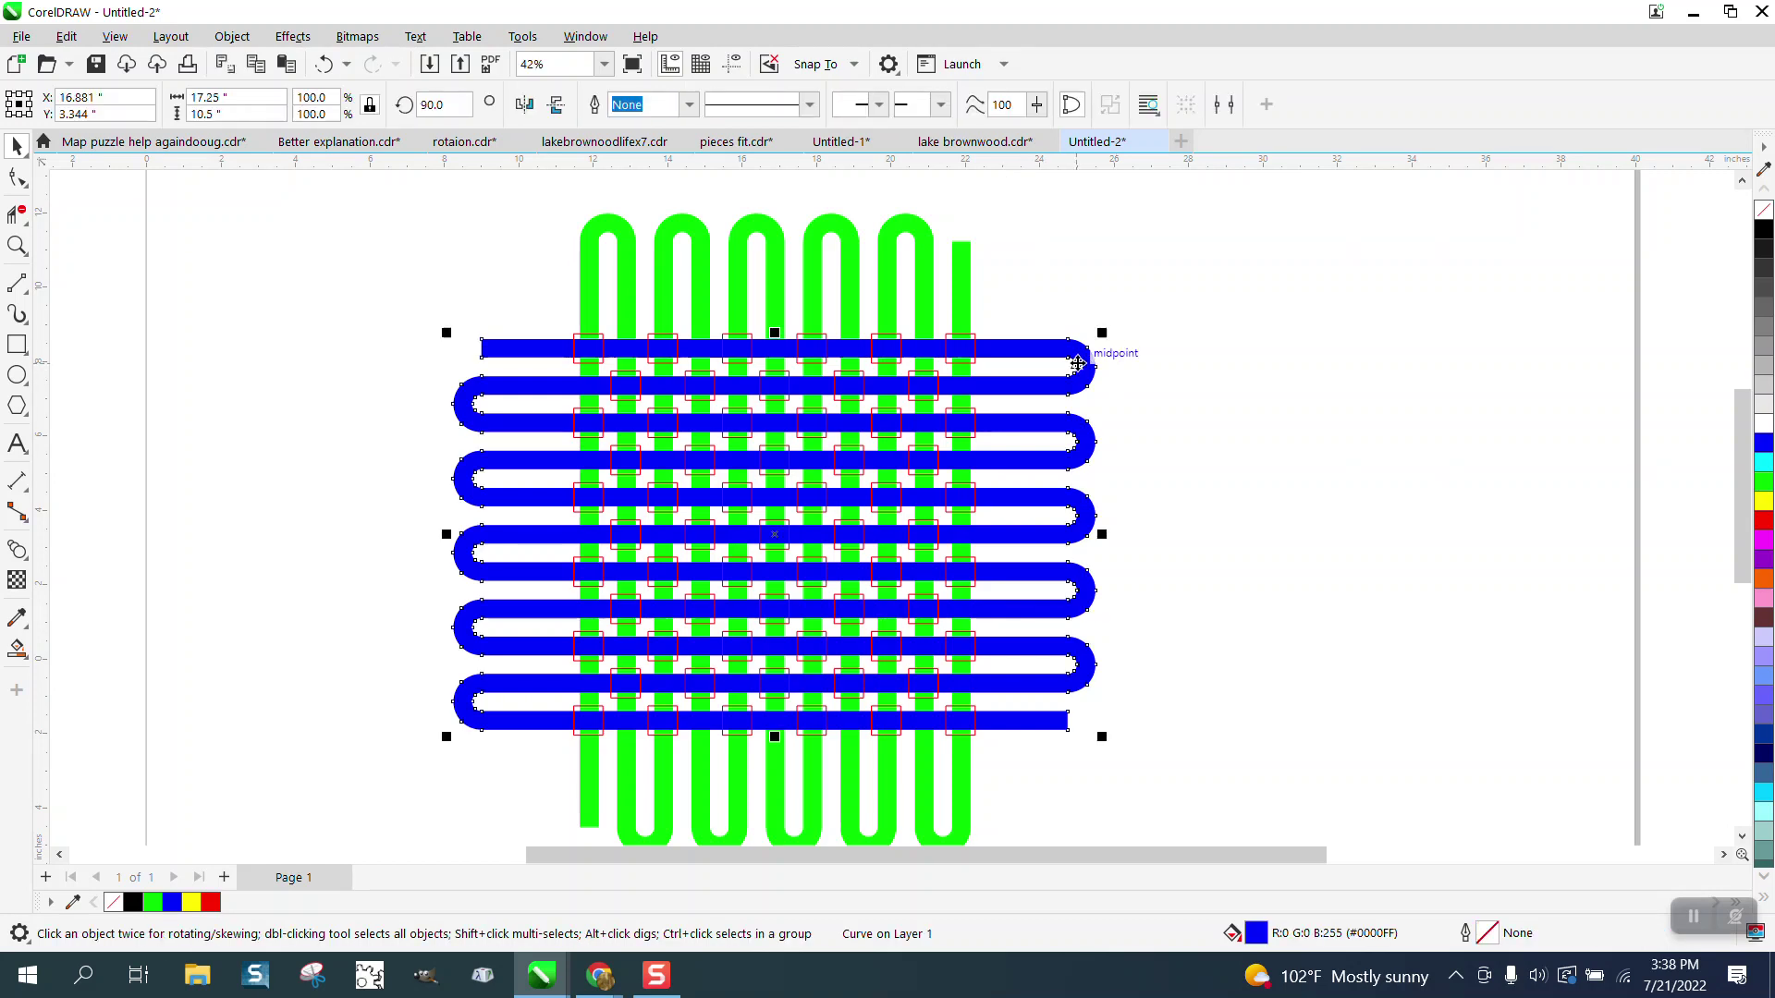
{"action": "key", "text": "Right"}
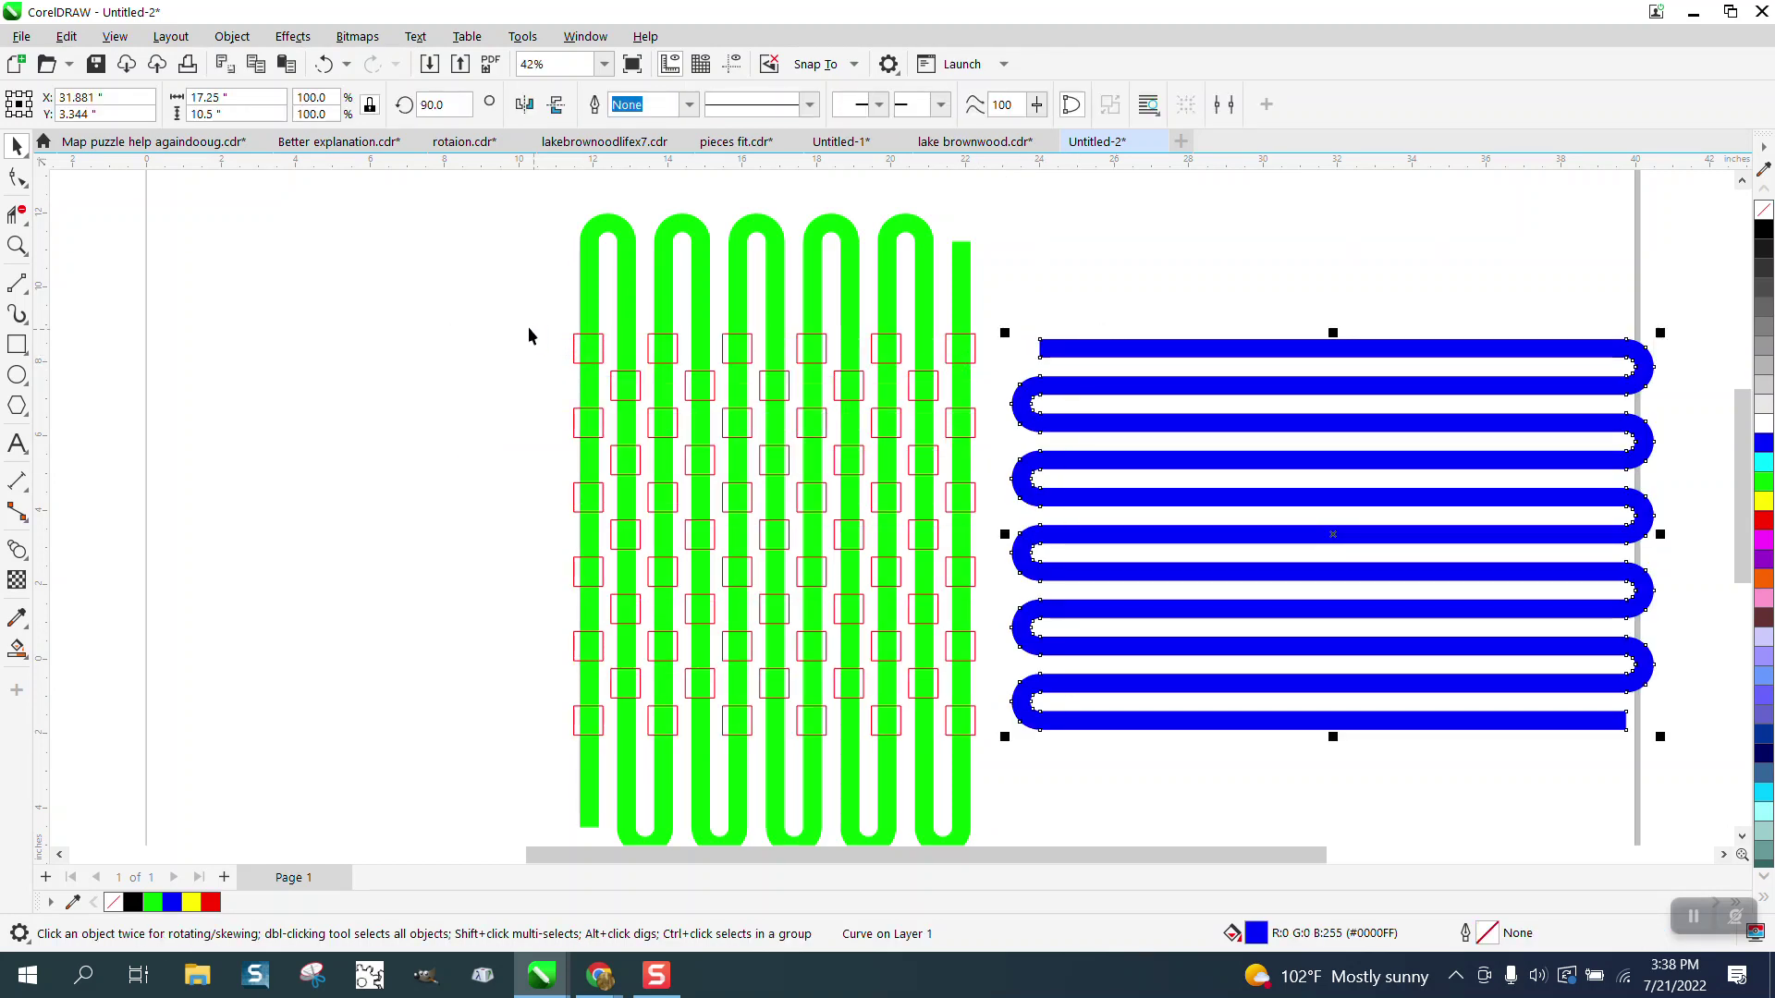
Group all the red squares lying over the green curve.
{"action": "left_click_drag", "start_coordinate": [529, 323], "coordinate": [1001, 765]}
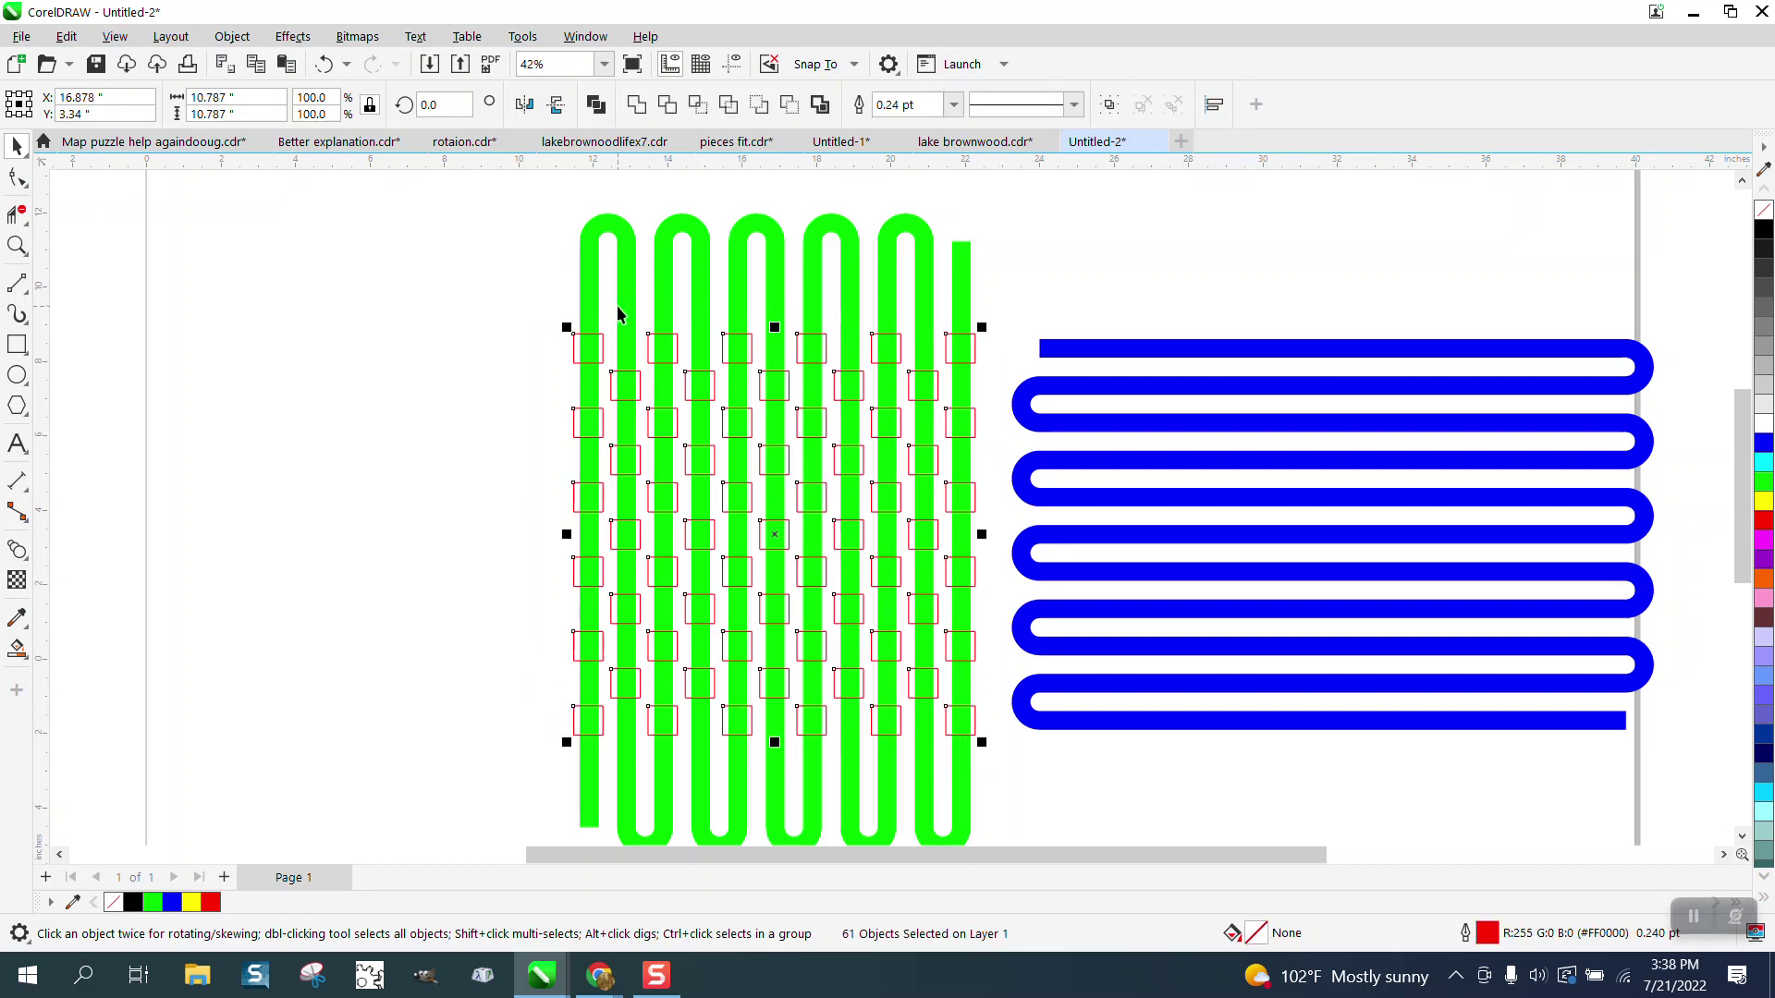
{"action": "key", "text": "ctrl+g"}
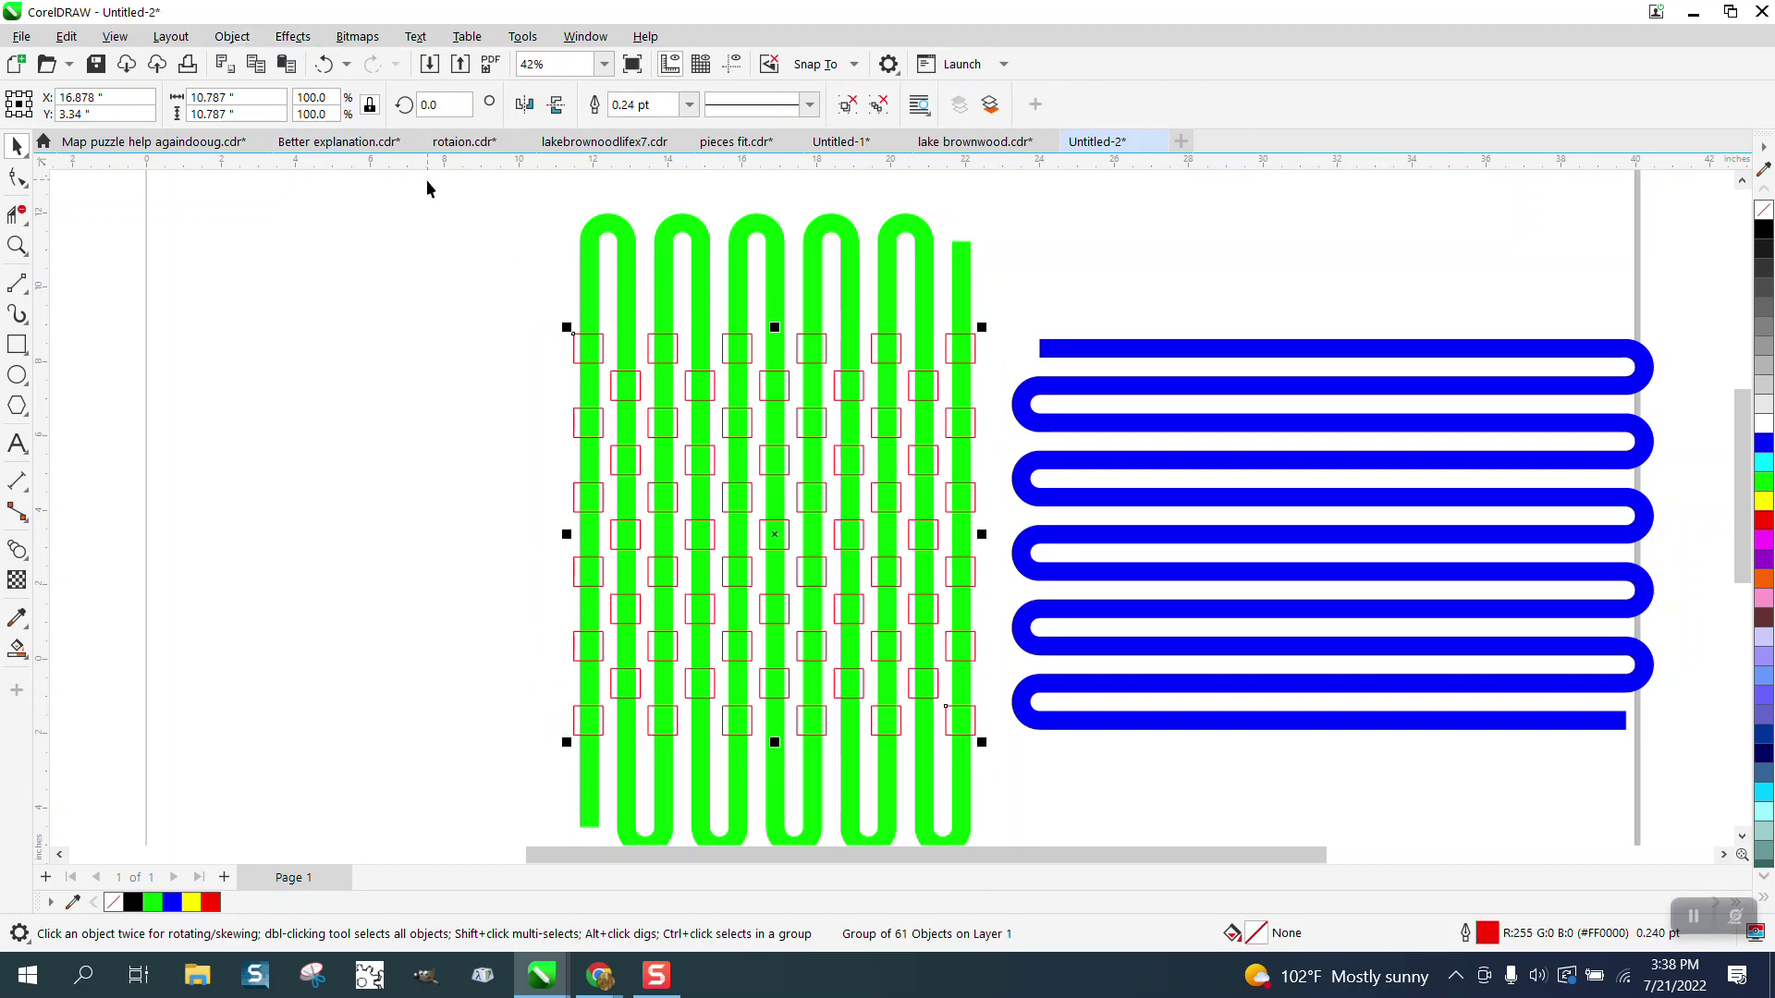
{"action": "scroll", "coordinate": [497, 316], "scroll_direction": "down", "scroll_amount": 1}
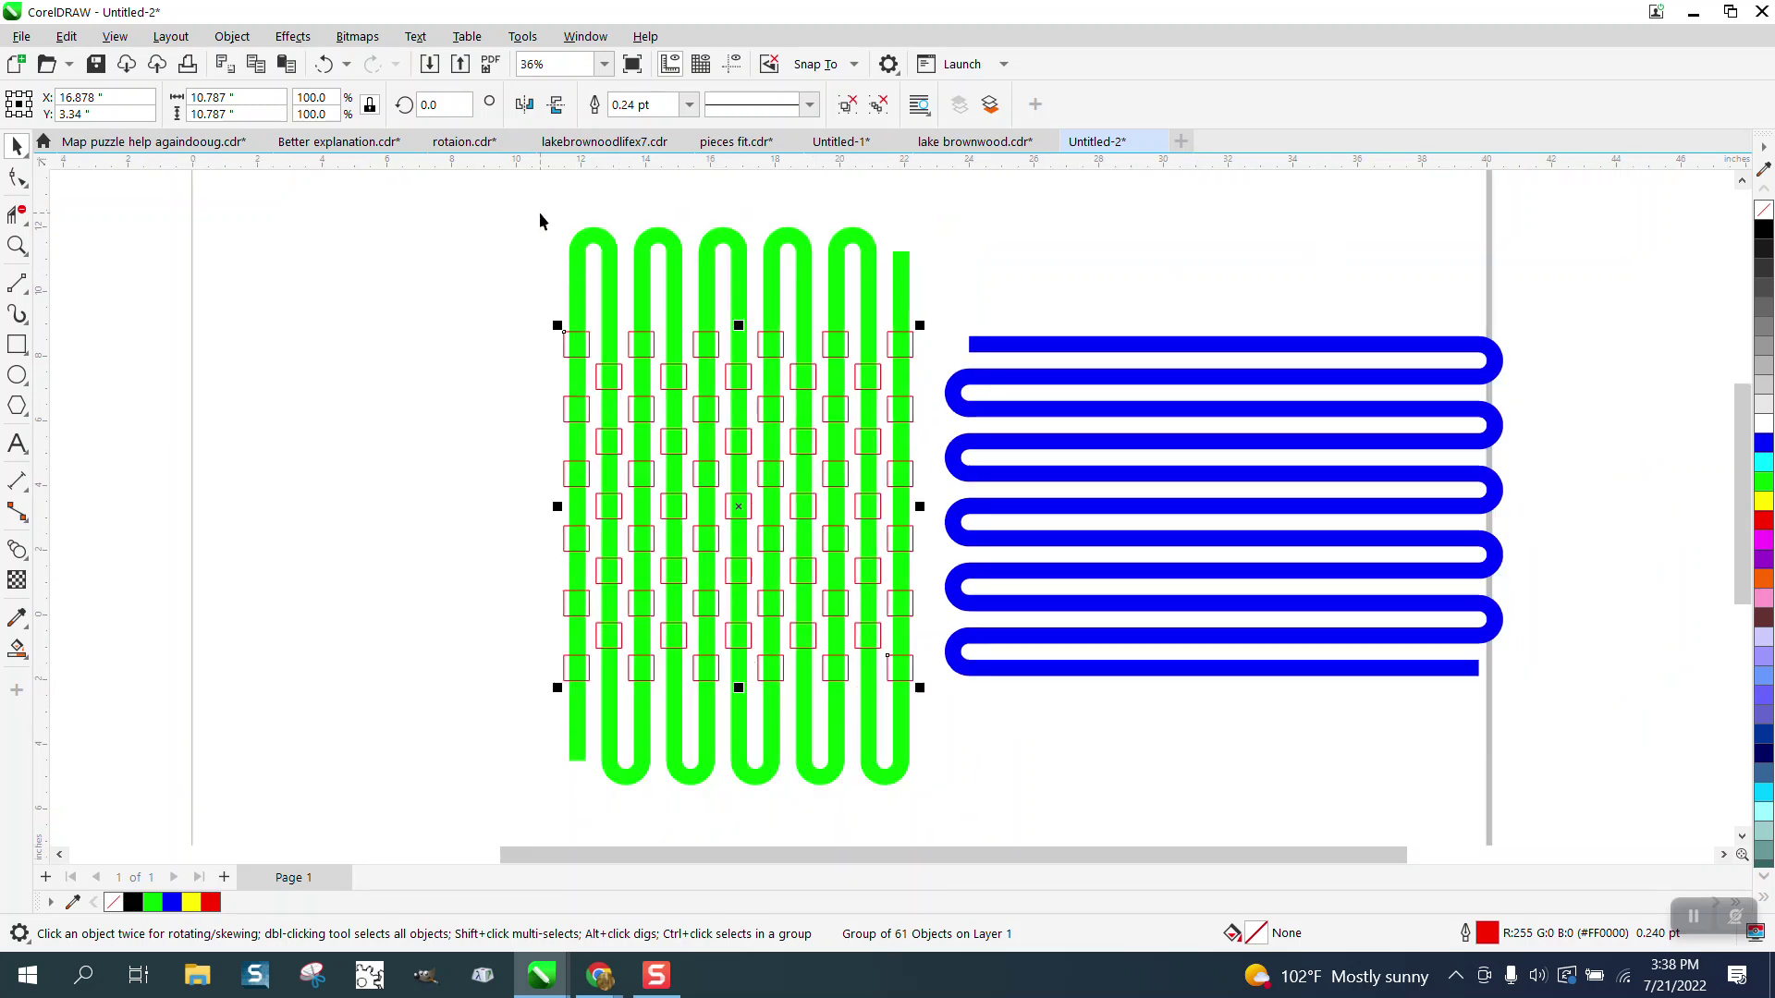
Intersect the grouped squares with the green curve and move the resulting green pieces 15 inches to the left.
{"action": "left_click_drag", "start_coordinate": [546, 210], "coordinate": [738, 554]}
{"action": "left_click_drag", "start_coordinate": [928, 735], "coordinate": [971, 807]}
{"action": "left_click", "coordinate": [696, 104]}
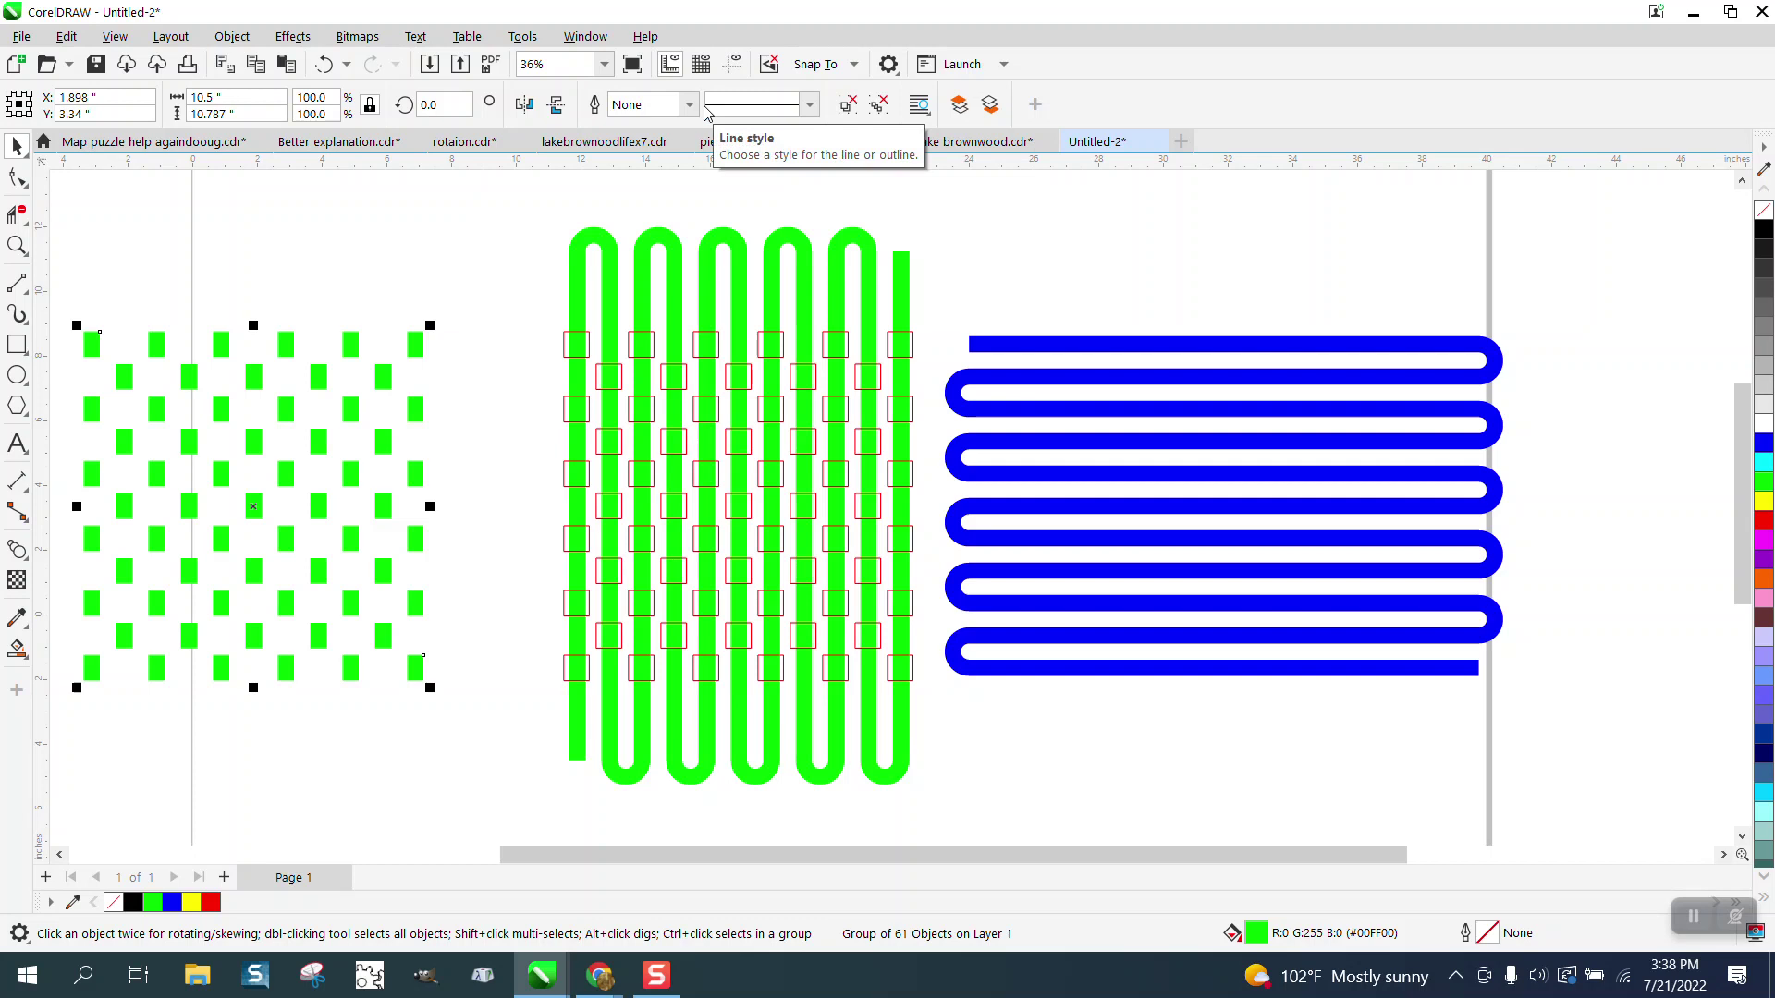
Move the group of red squares 30 inches up, away from the green curve.
{"action": "left_click_drag", "start_coordinate": [551, 308], "coordinate": [928, 684]}
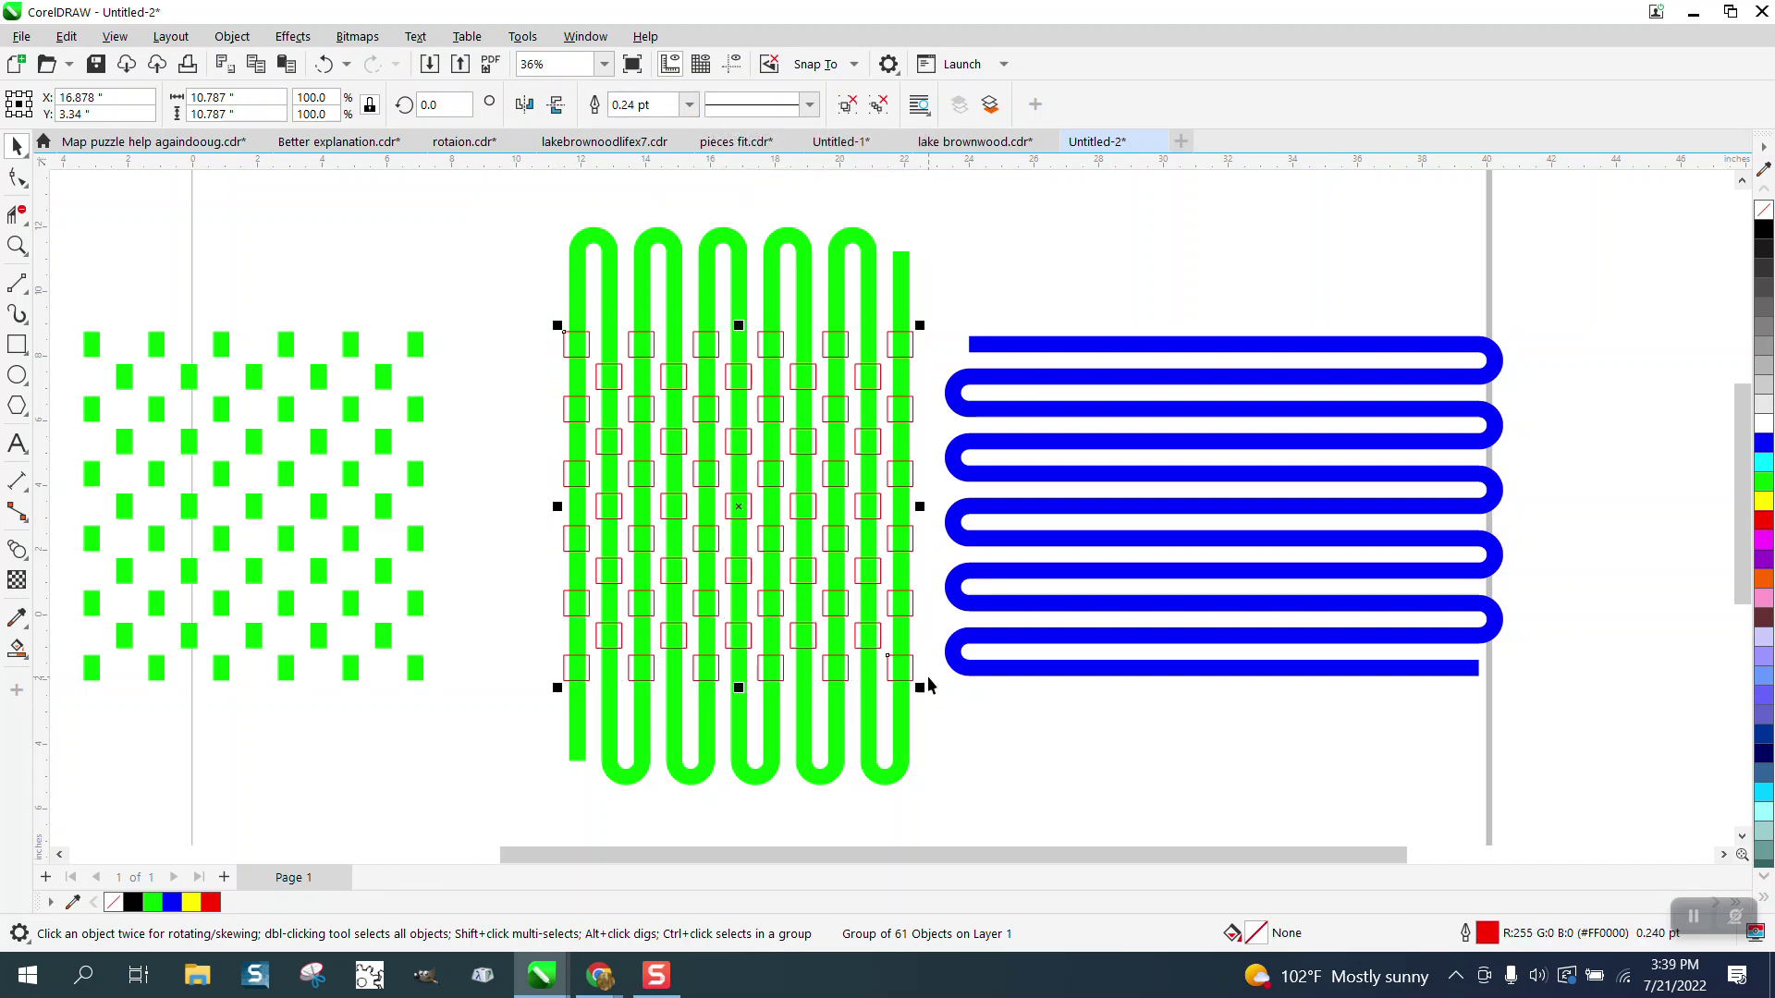
{"action": "key", "text": "Up"}
{"action": "key", "text": "Up"}
{"action": "key", "text": "Up"}
{"action": "key", "text": "Up"}
{"action": "key", "text": "Up"}
{"action": "key", "text": "Up"}
{"action": "key", "text": "Up"}
{"action": "key", "text": "Up"}
{"action": "key", "text": "Up"}
{"action": "key", "text": "Up"}
{"action": "key", "text": "Up"}
{"action": "key", "text": "Up"}
{"action": "key", "text": "Up"}
{"action": "key", "text": "Up"}
{"action": "key", "text": "Up"}
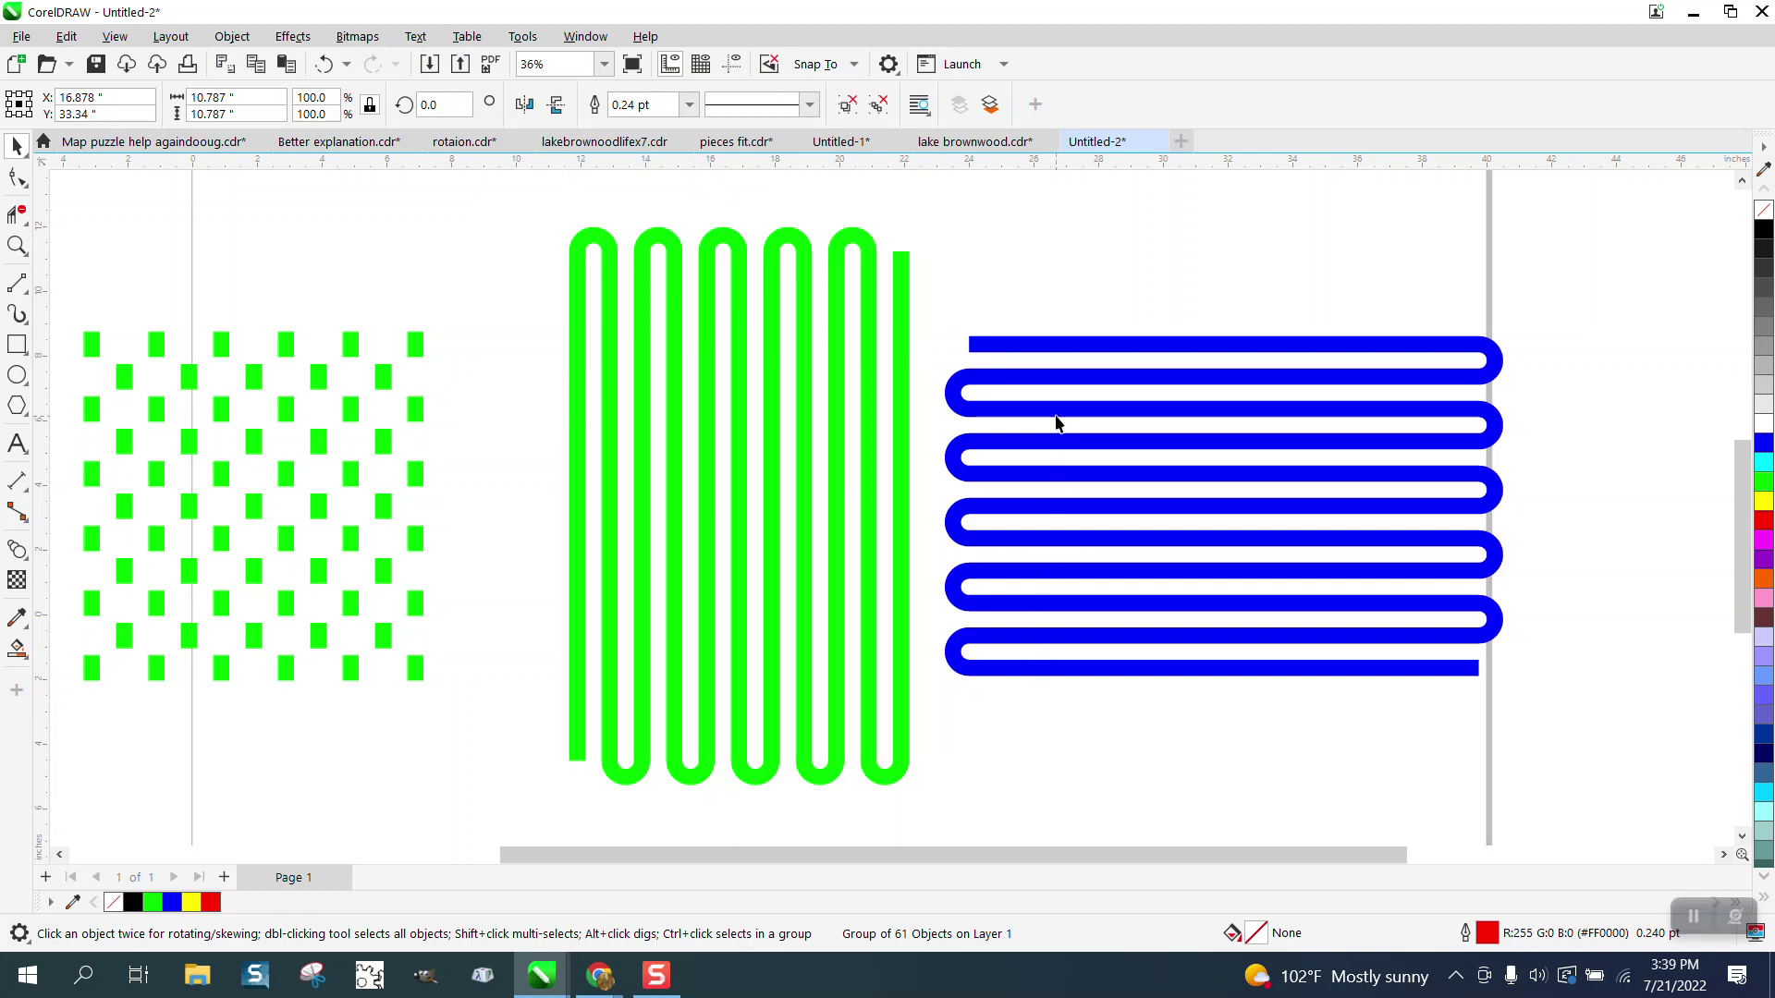
Move the blue serpentine curve 15 inches to the left, back over the green curve.
{"action": "left_click", "coordinate": [1057, 414]}
{"action": "key", "text": "Left"}
{"action": "key", "text": "Left"}
{"action": "key", "text": "Left"}
{"action": "key", "text": "Left"}
{"action": "key", "text": "Left"}
{"action": "key", "text": "Left"}
{"action": "key", "text": "Left"}
{"action": "key", "text": "Left"}
{"action": "key", "text": "Left"}
{"action": "key", "text": "Left"}
{"action": "key", "text": "Left"}
{"action": "key", "text": "Left"}
{"action": "key", "text": "Left"}
{"action": "key", "text": "Left"}
{"action": "key", "text": "Left"}
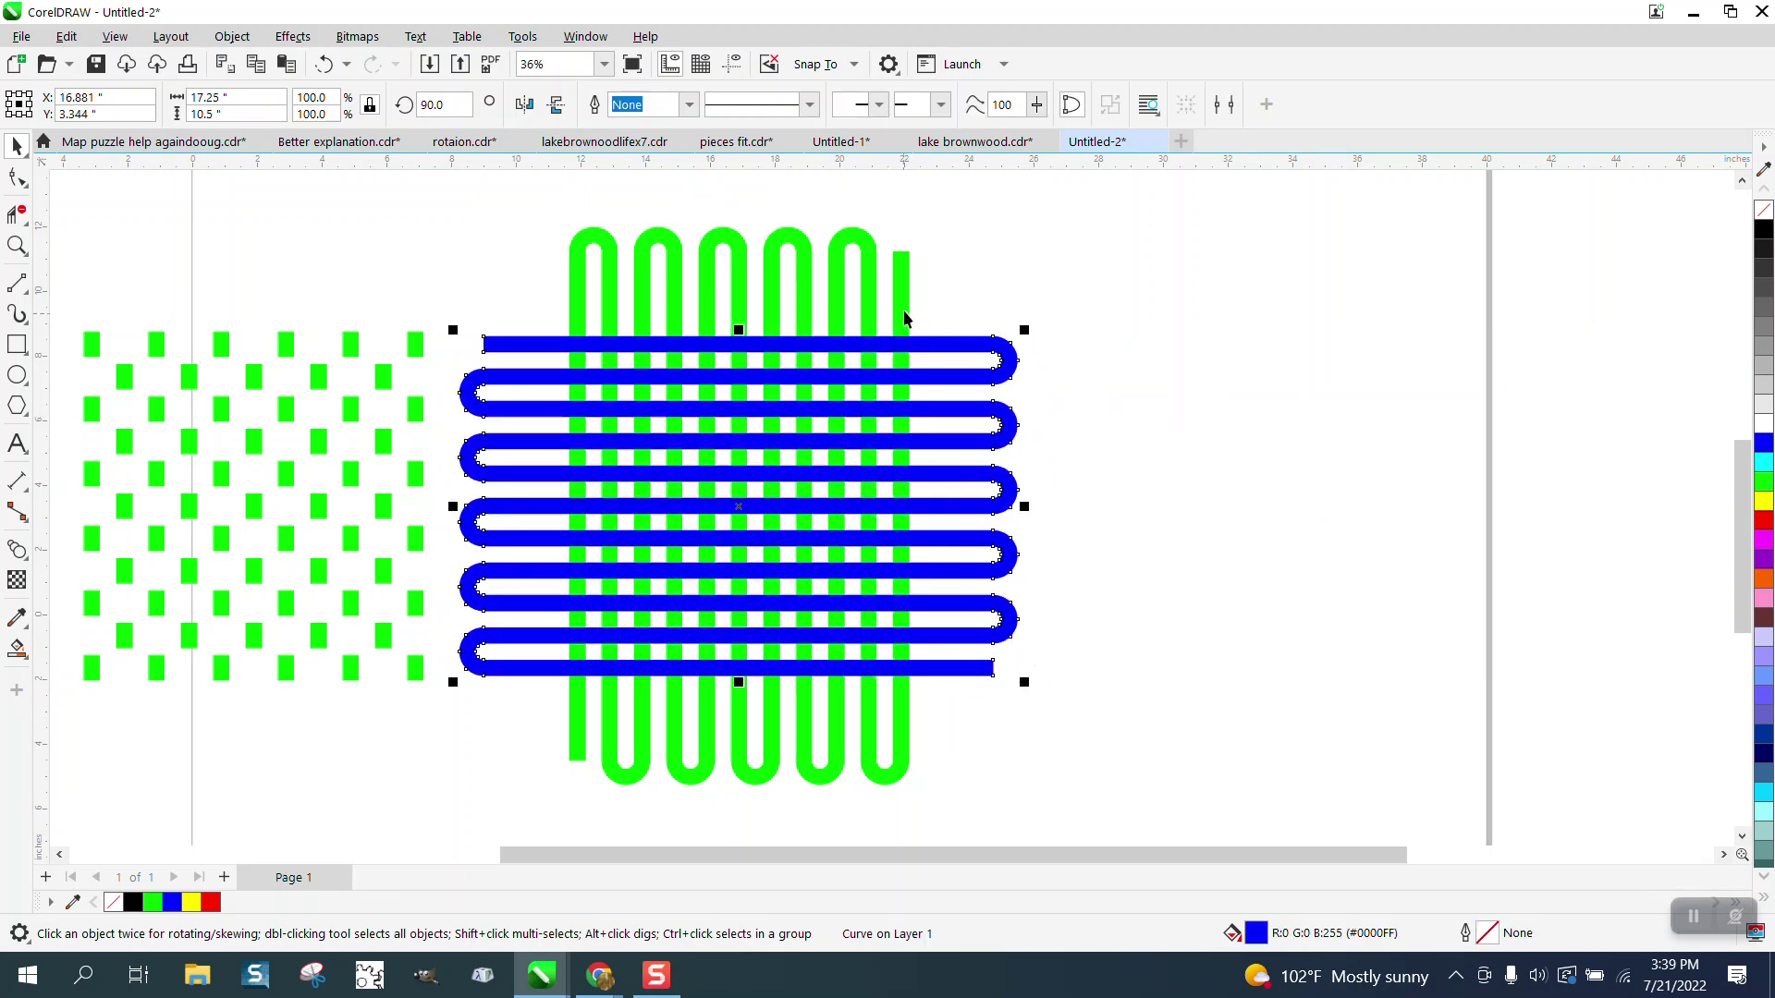
Bring the grouped green pieces to the front of the page and move them 15 inches right onto the crossings.
{"action": "left_click", "coordinate": [416, 355]}
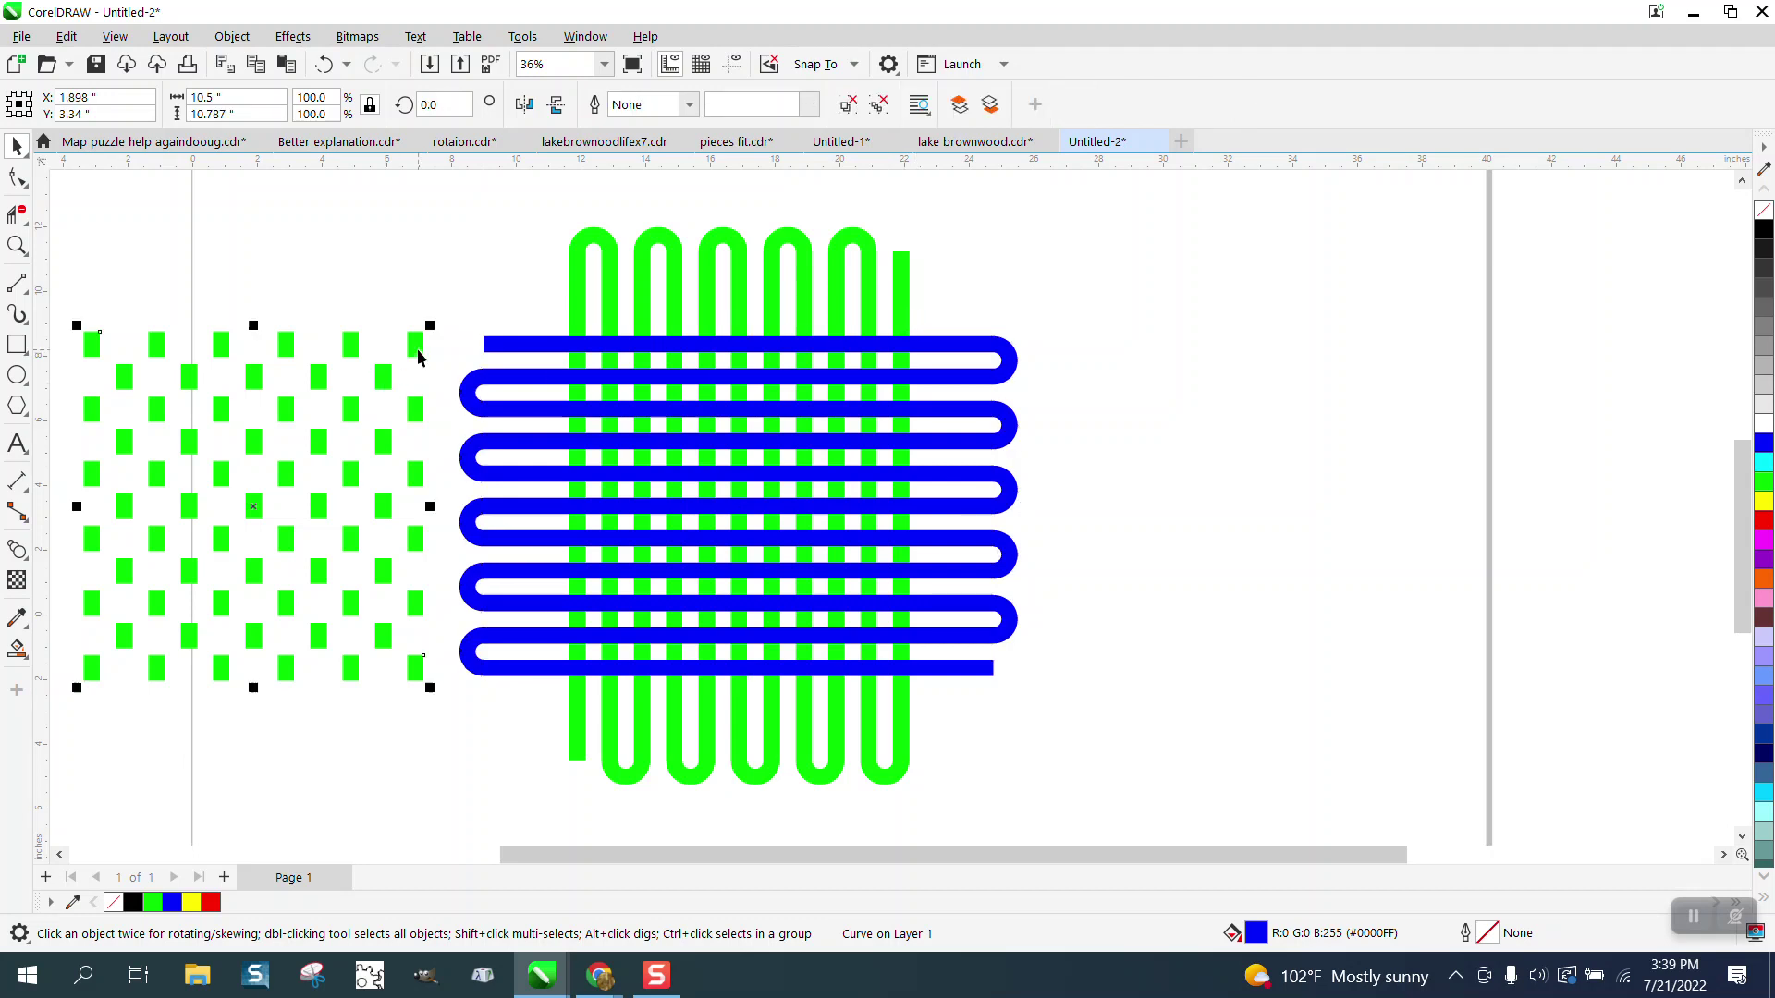
{"action": "left_click", "coordinate": [244, 42]}
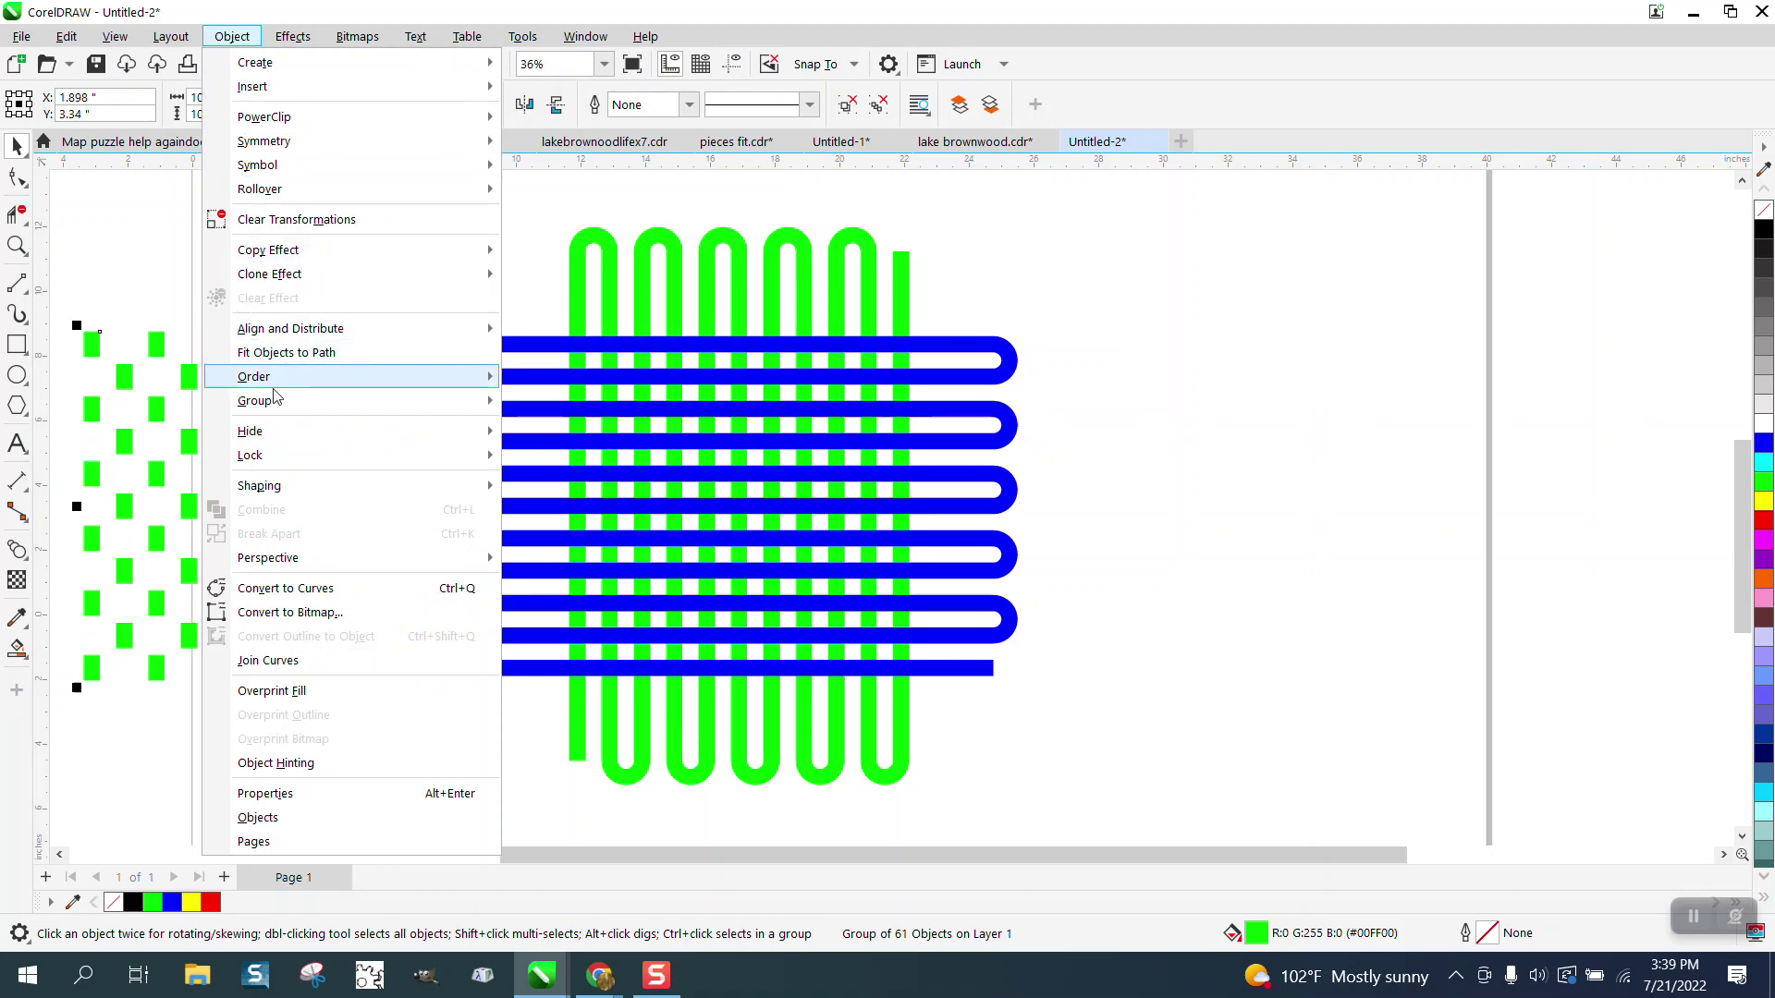
{"action": "mouse_move", "coordinate": [277, 379]}
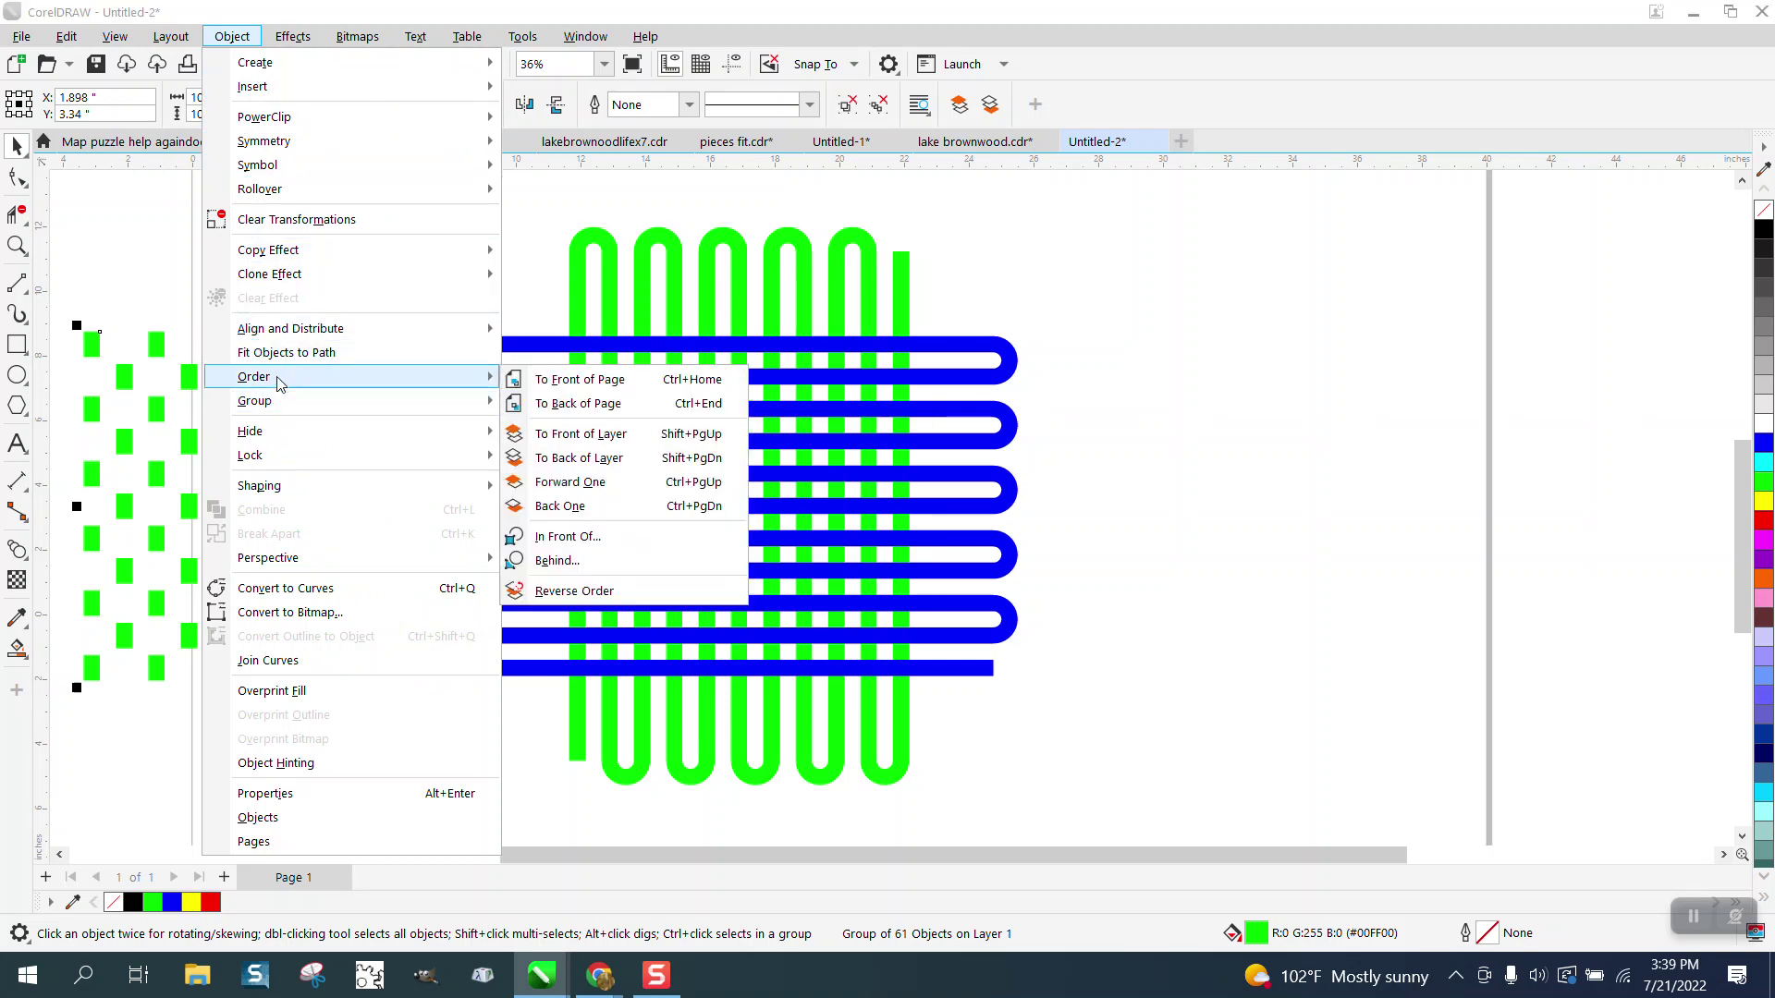
{"action": "left_click", "coordinate": [575, 380]}
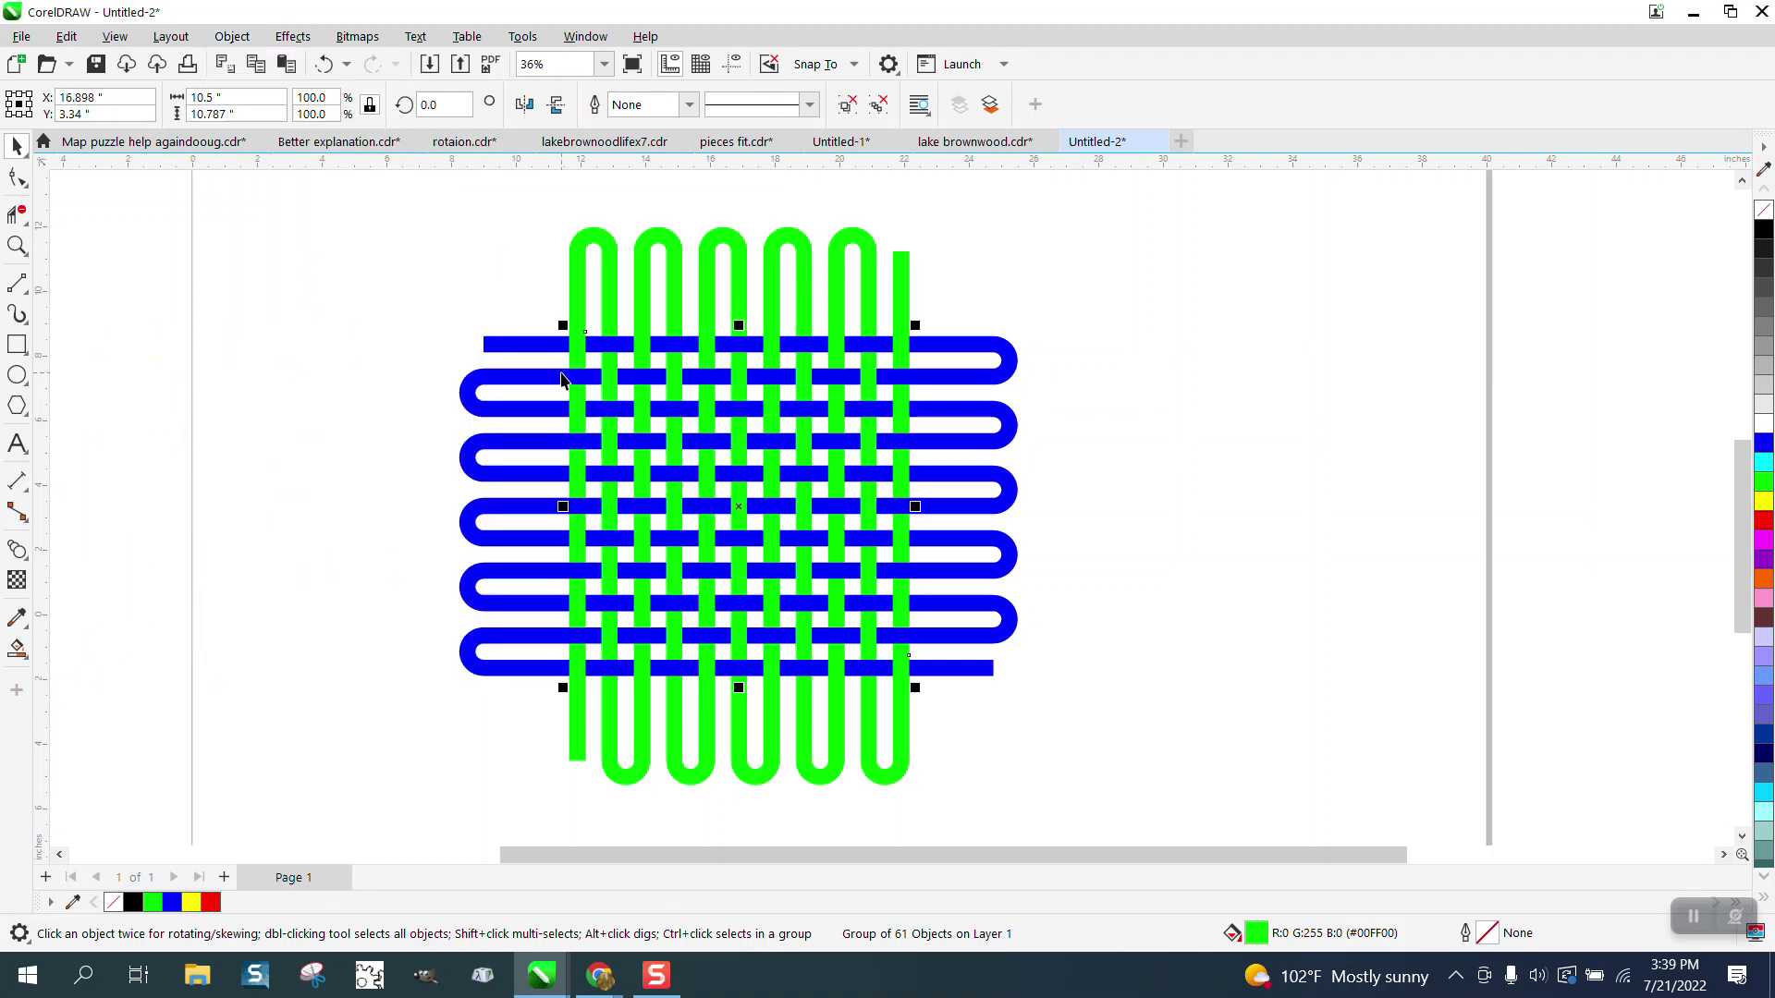
{"action": "left_click", "coordinate": [9, 214]}
{"action": "left_click_drag", "start_coordinate": [538, 306], "coordinate": [1031, 480]}
{"action": "left_click_drag", "start_coordinate": [594, 424], "coordinate": [277, 321]}
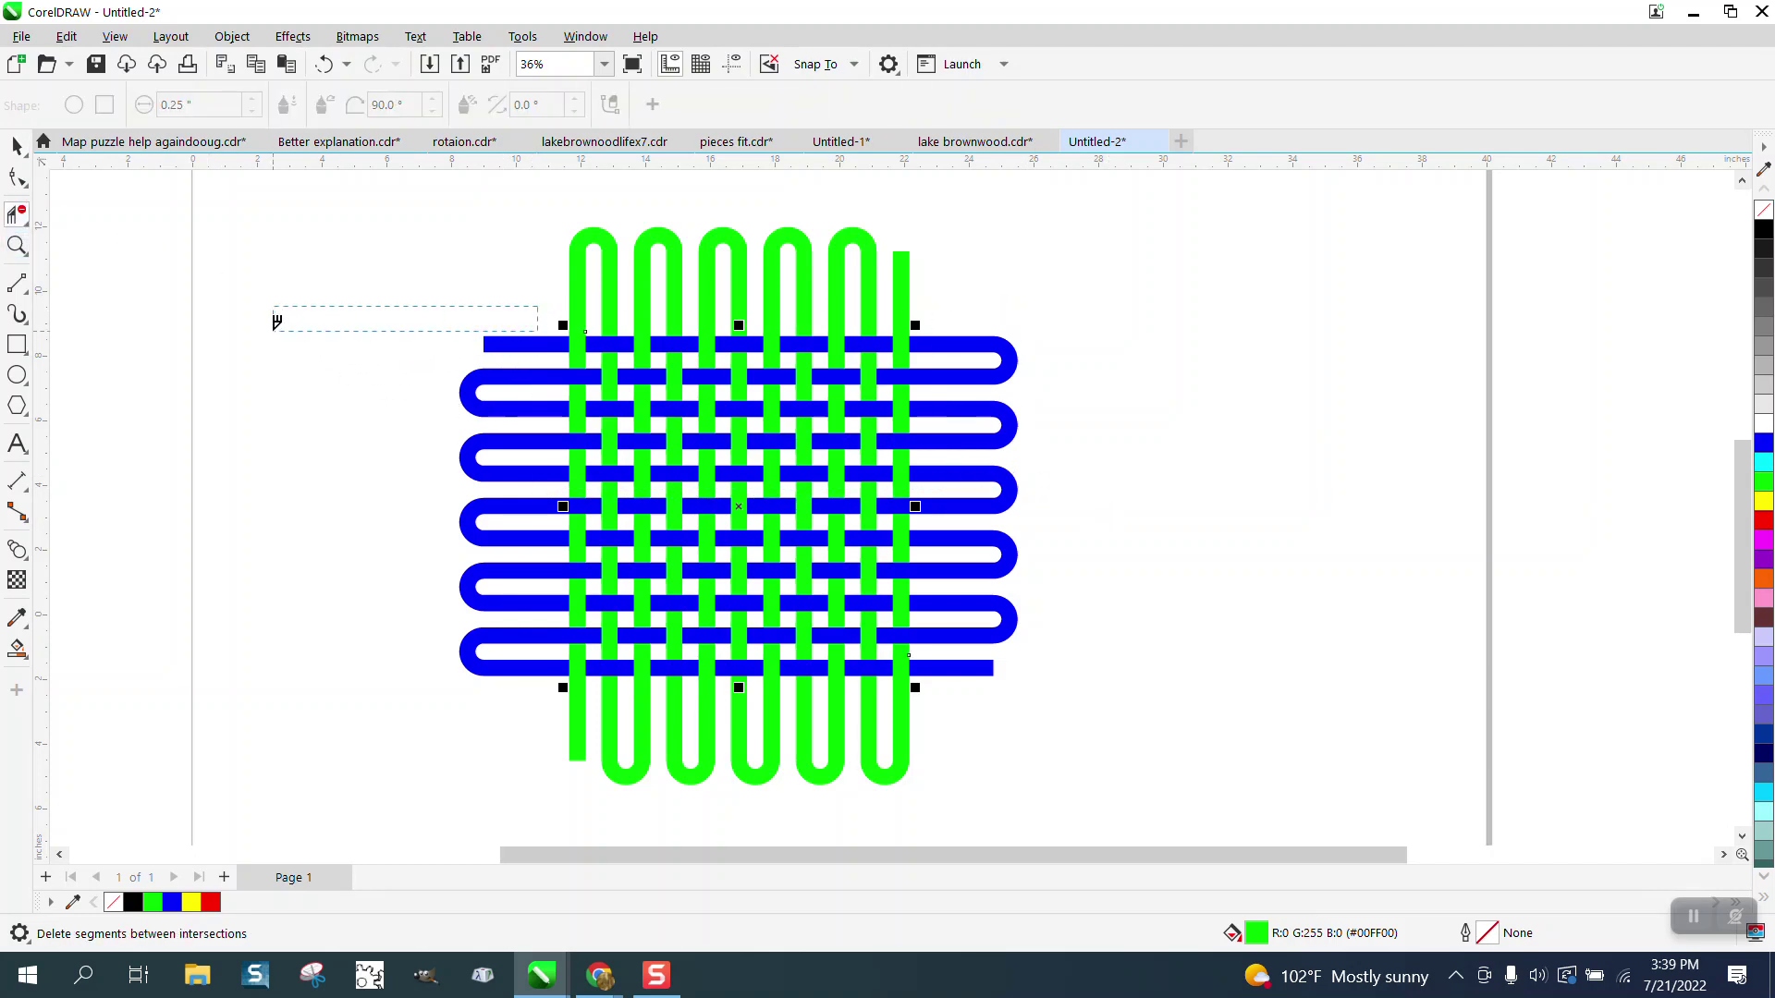
Examine the alternating over-and-under crossings of the woven curves up close and as a whole.
{"action": "key", "text": "z"}
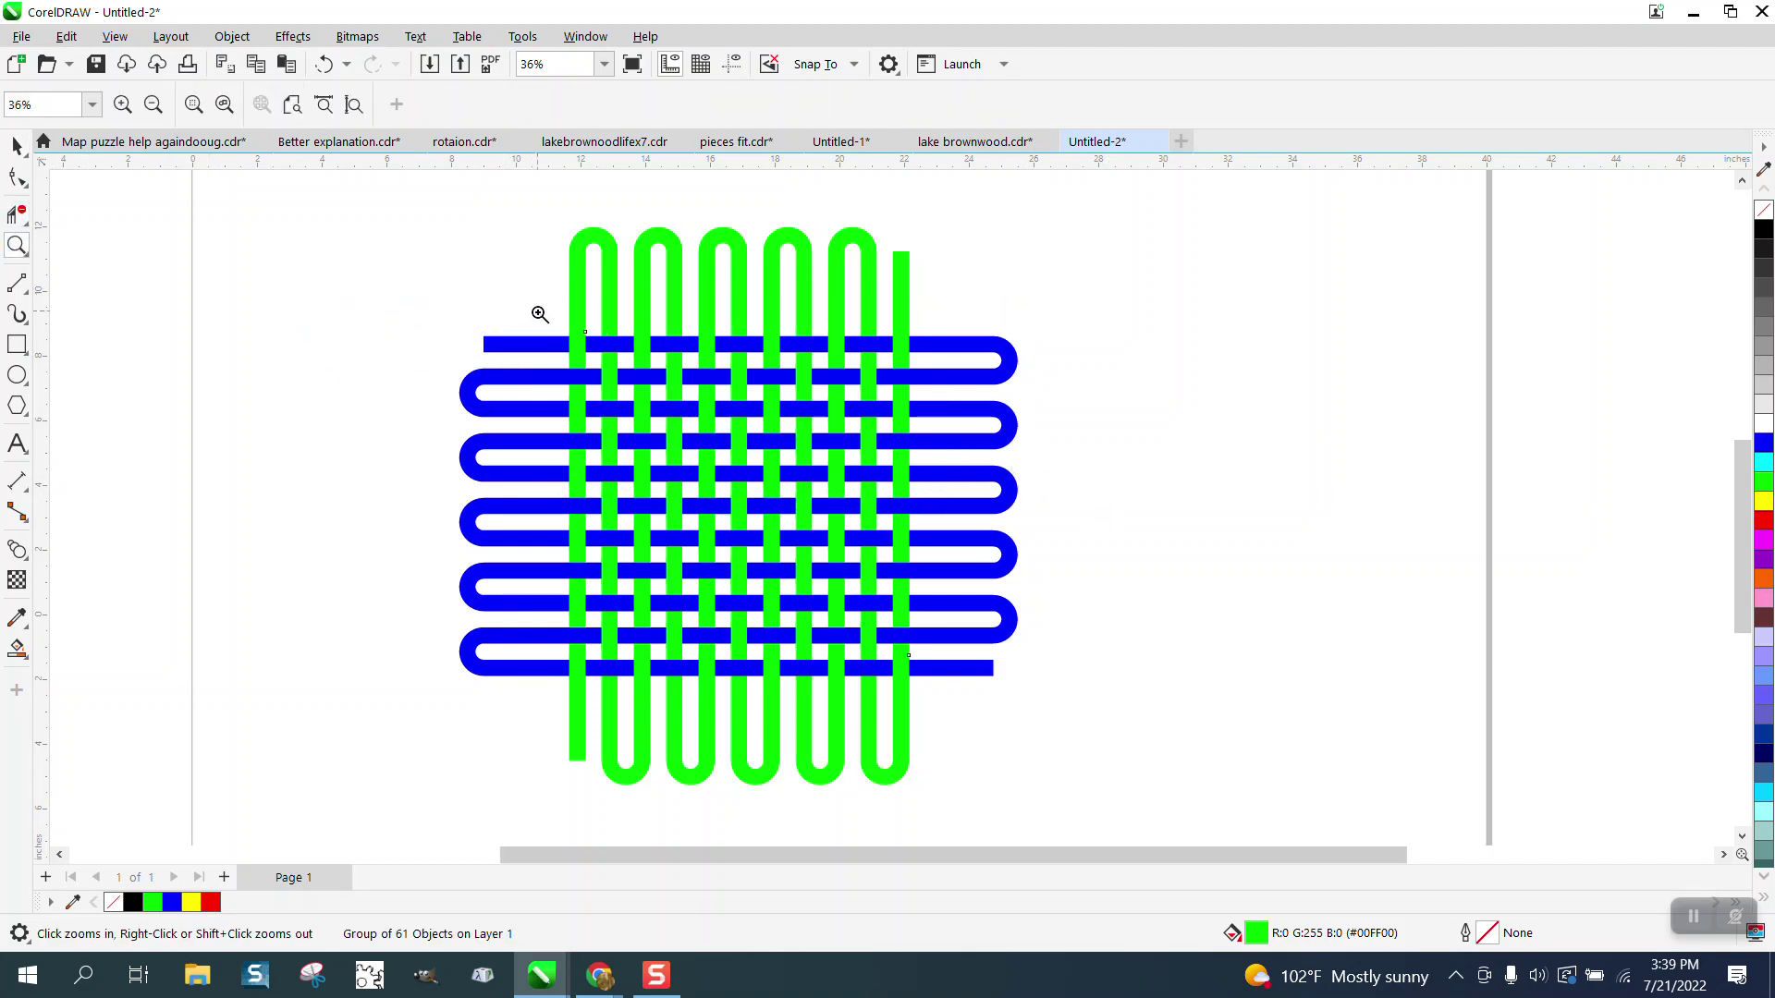
{"action": "left_click_drag", "start_coordinate": [540, 315], "coordinate": [1105, 721]}
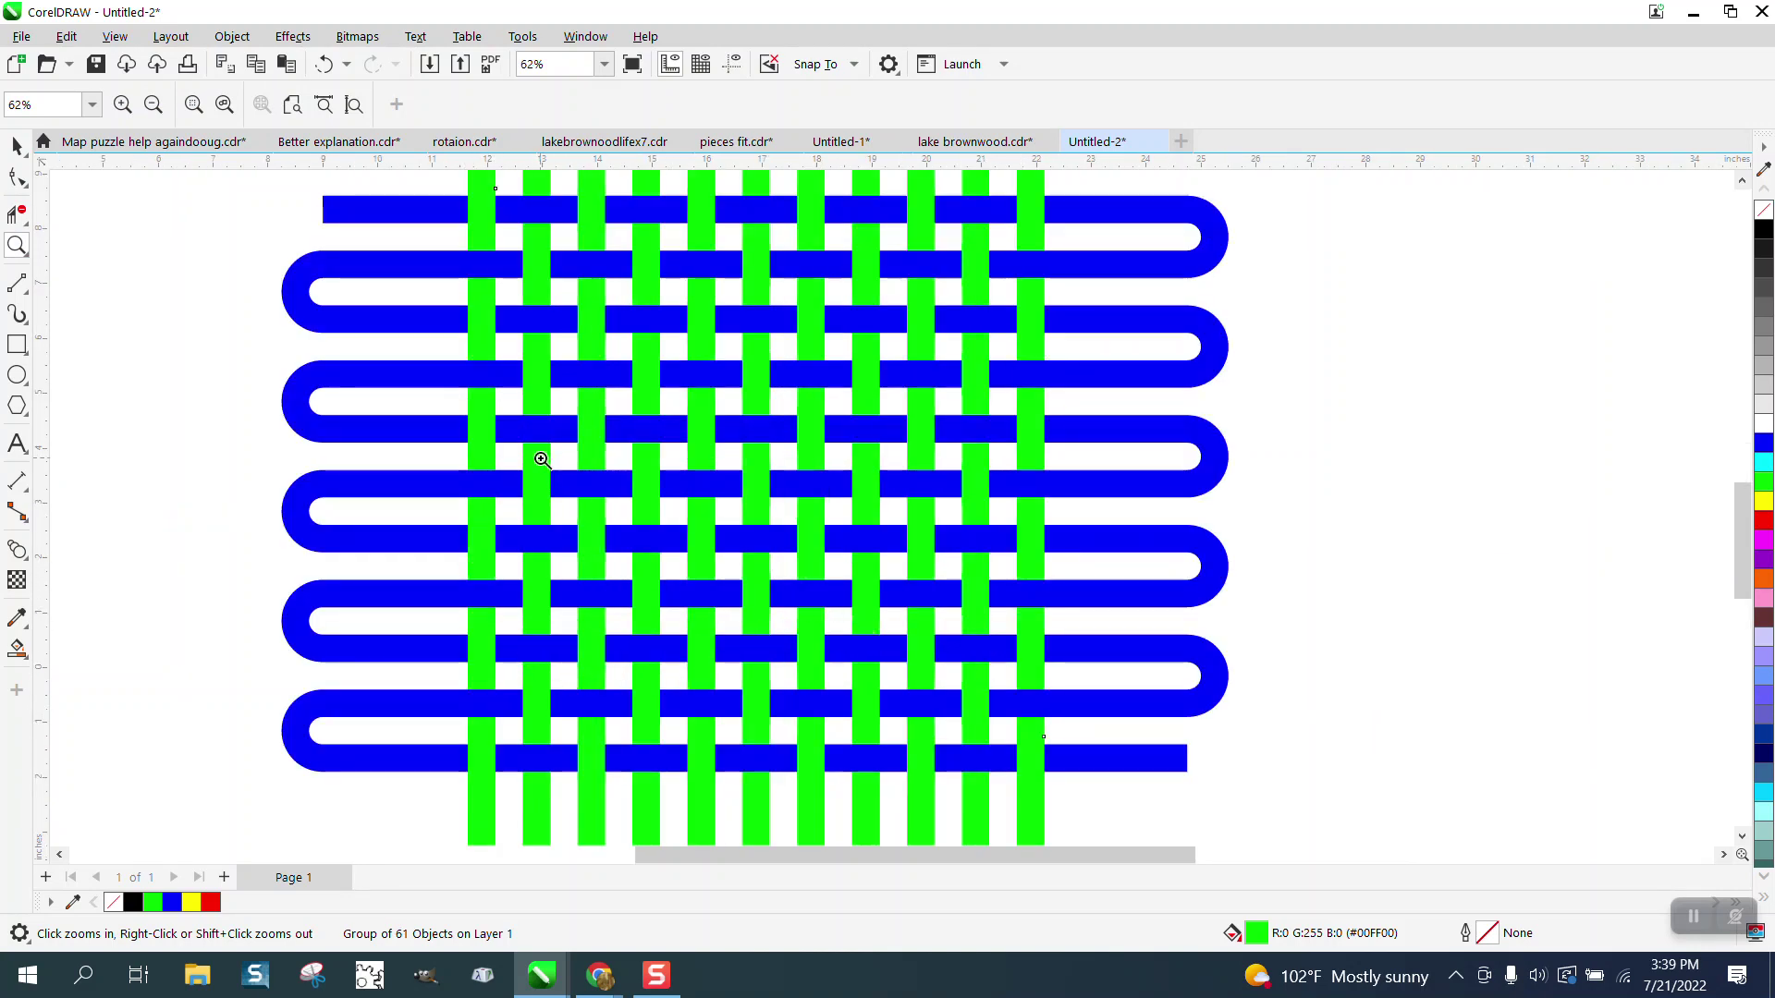
{"action": "scroll", "coordinate": [482, 457], "scroll_direction": "down", "scroll_amount": 1}
{"action": "scroll", "coordinate": [483, 457], "scroll_direction": "down", "scroll_amount": 1}
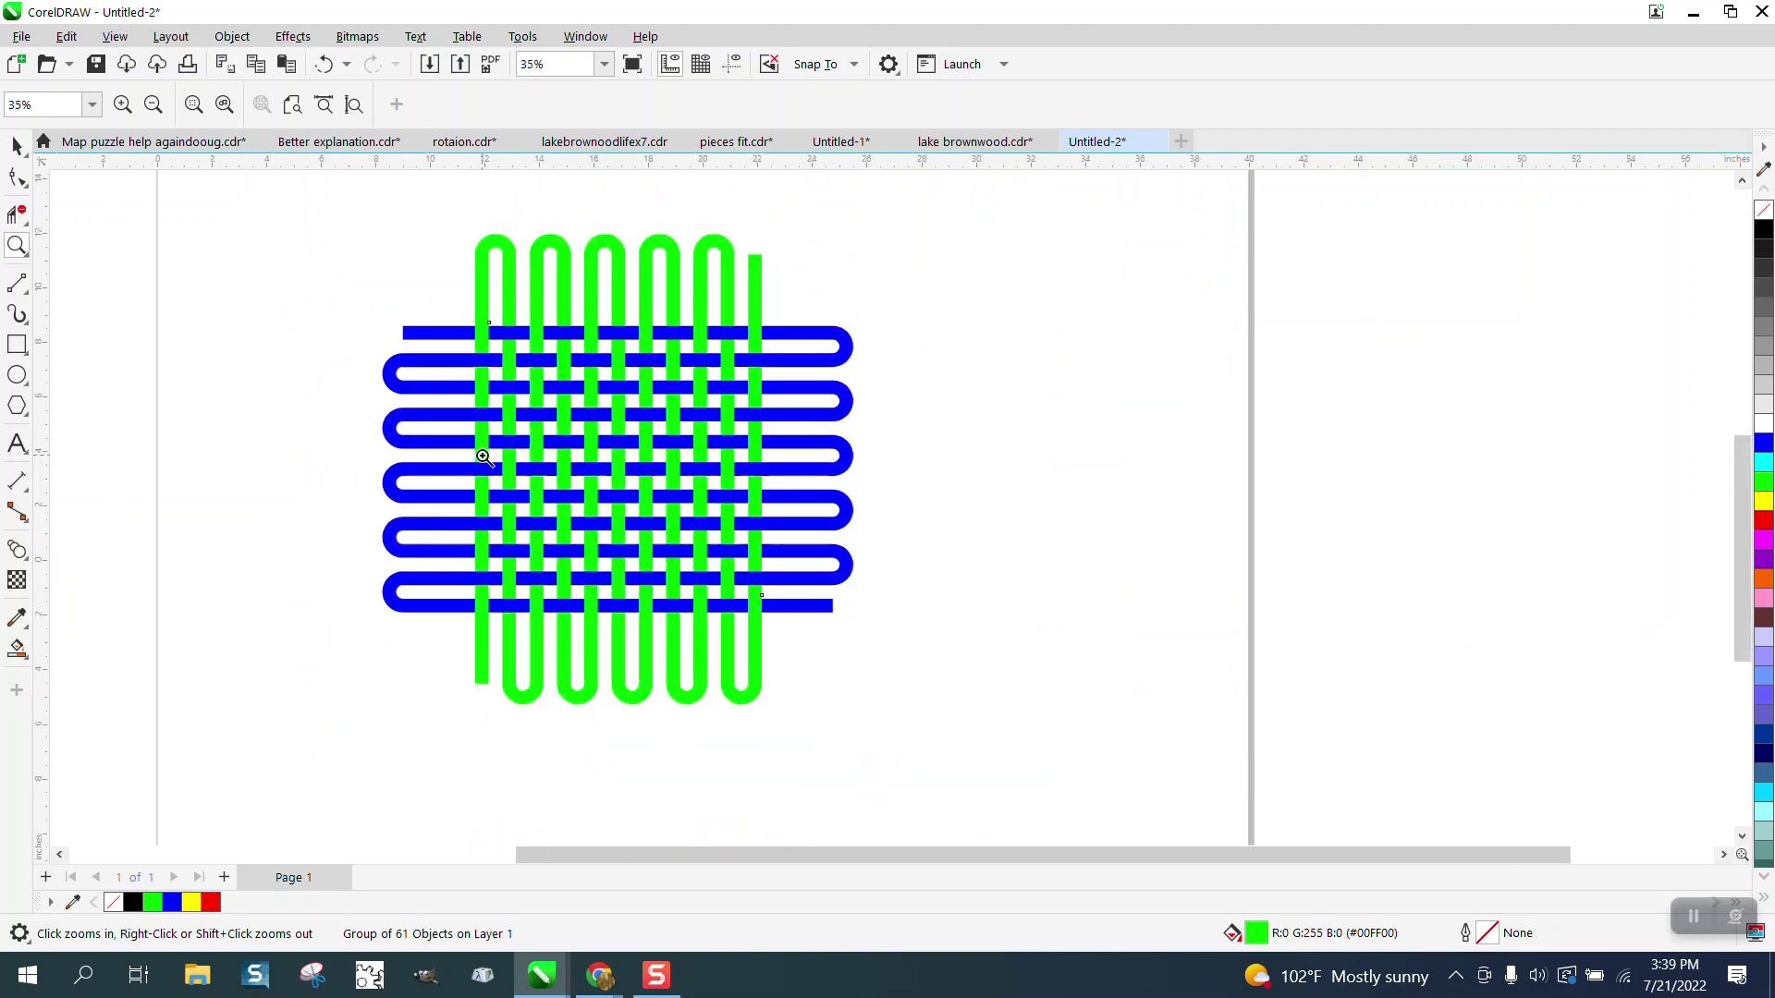
{"action": "left_click_drag", "start_coordinate": [344, 239], "coordinate": [994, 760]}
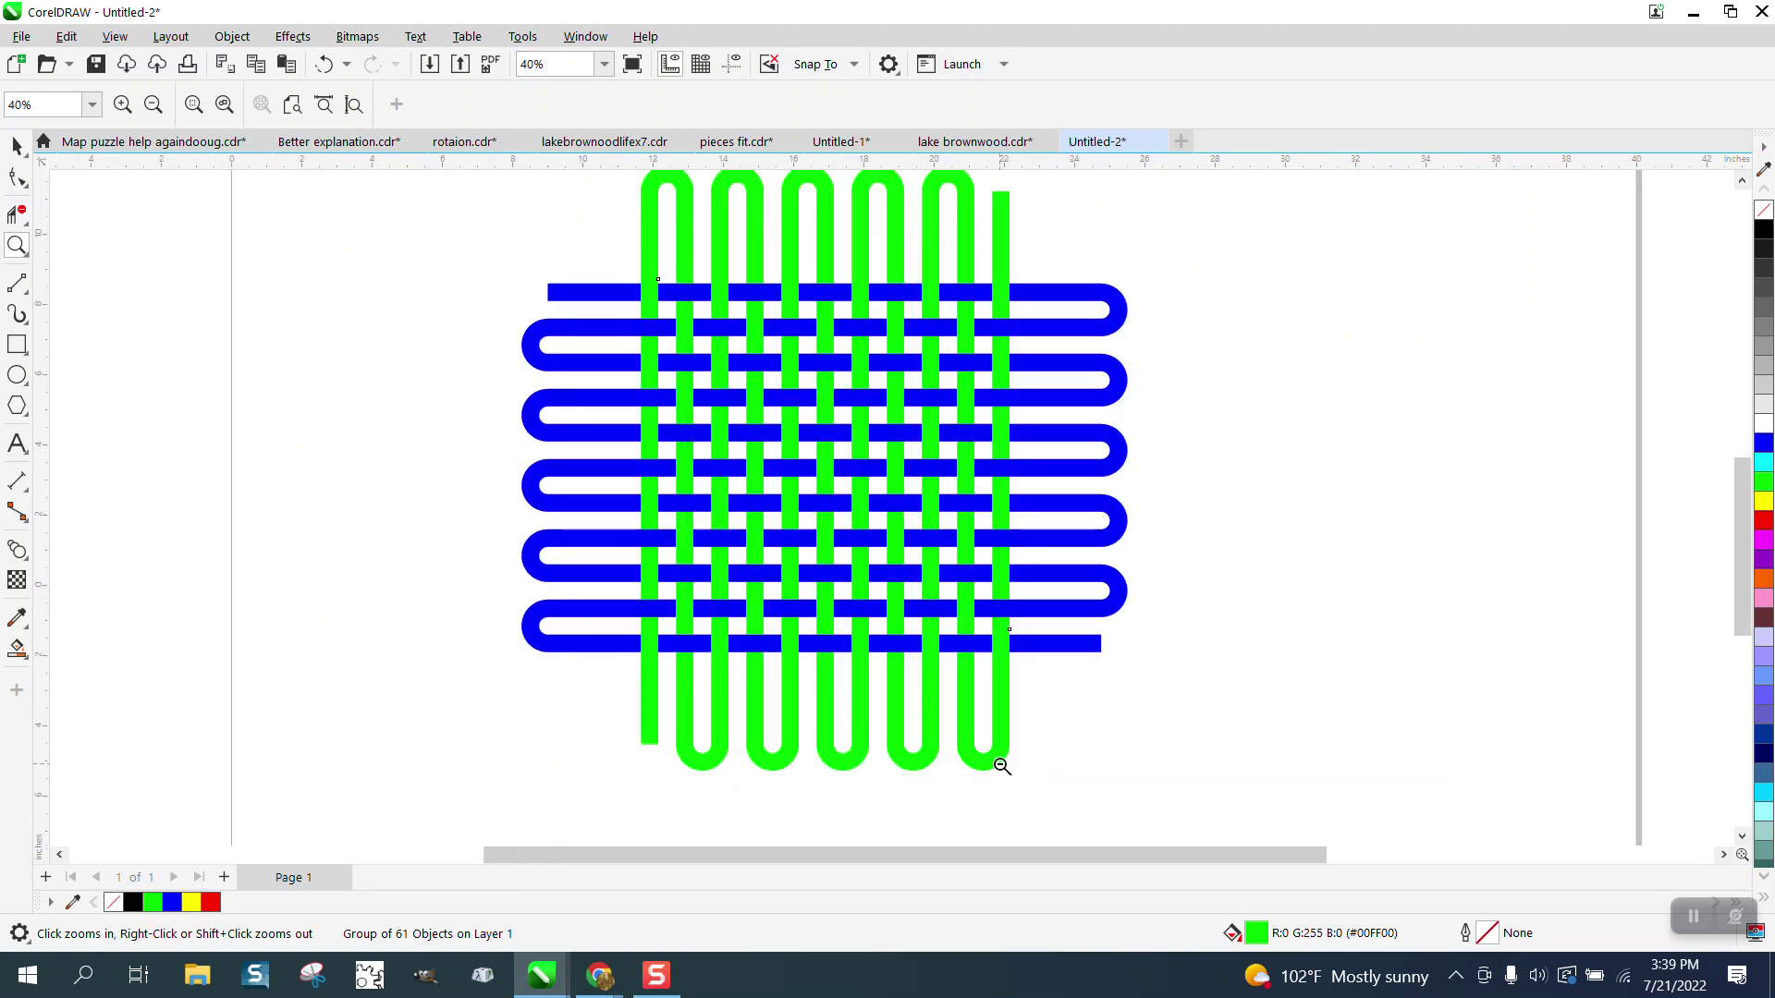